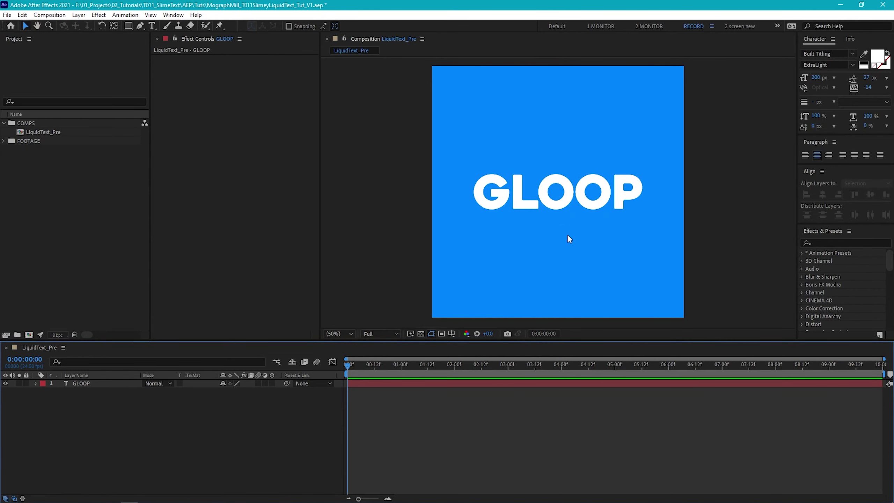
Step: Create a red FF0000 solid layer named TextWipe
key("ctrl+k")
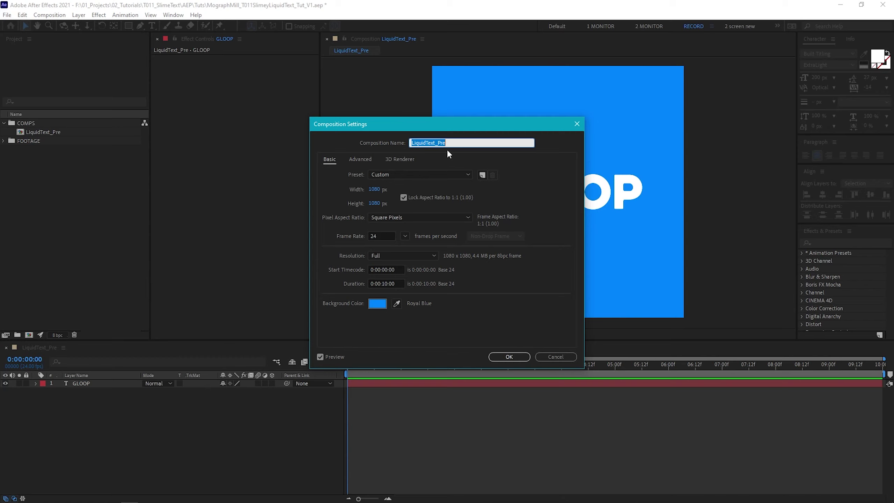
key("Return")
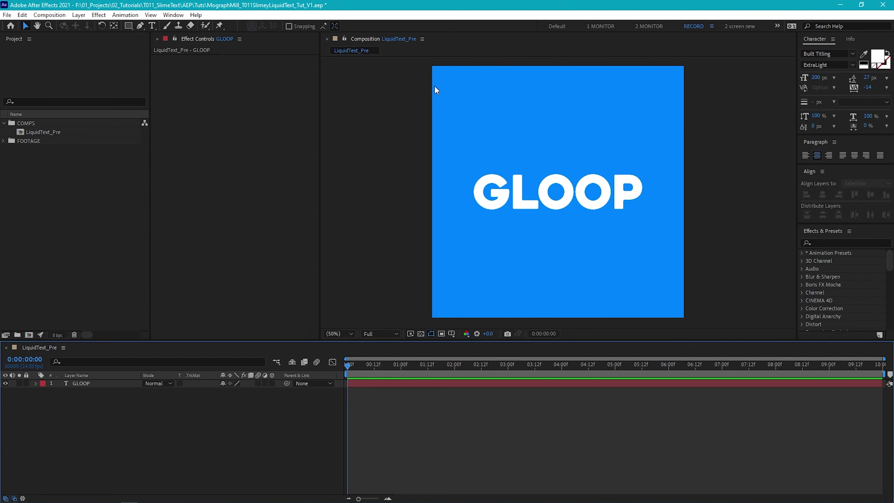
key("ctrl+y")
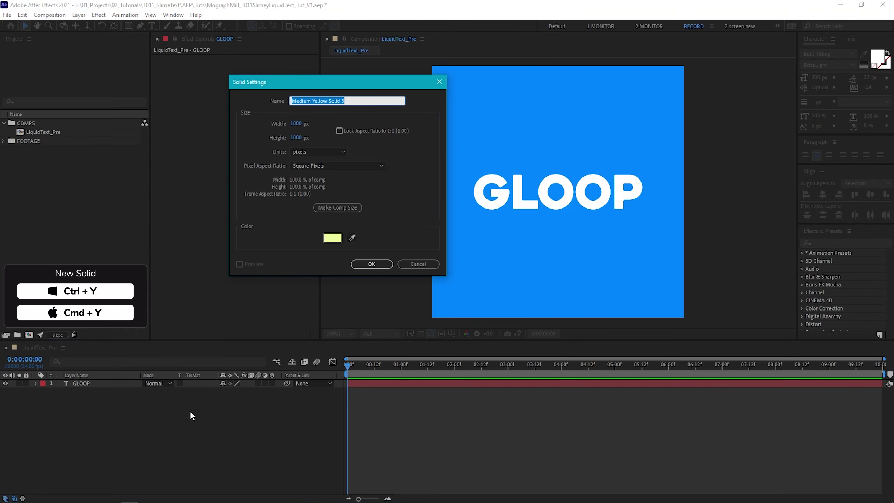
left_click(332, 238)
type("FF0000")
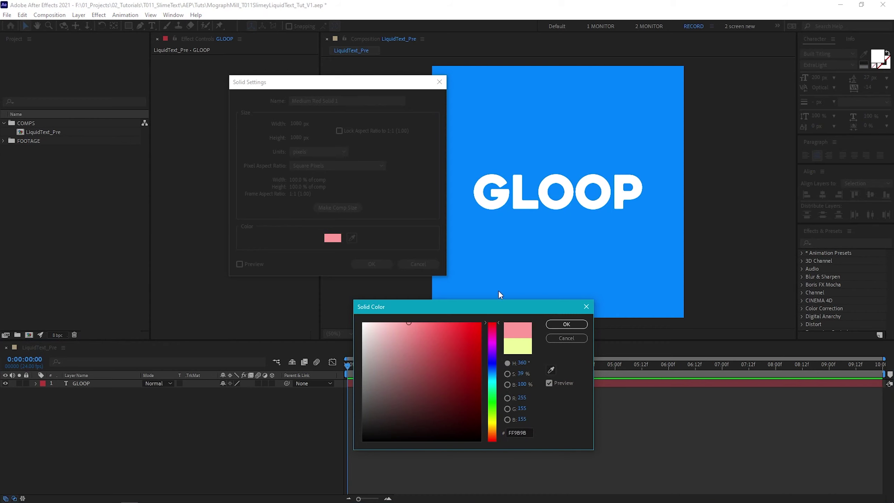
left_click(568, 324)
left_click(337, 102)
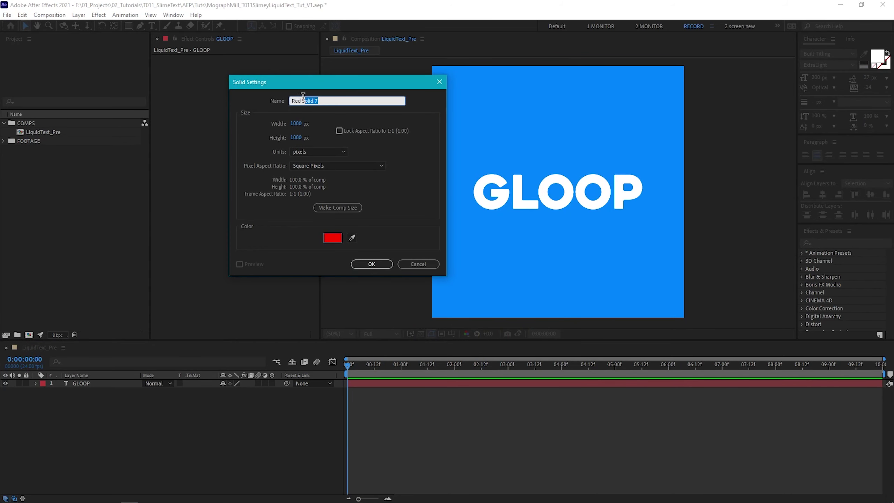
type("TextWipe")
key("Return")
Step: Mask the TextWipe solid to a rectangle over the top of the comp
left_click(128, 26)
left_click_drag(419, 60, 703, 173)
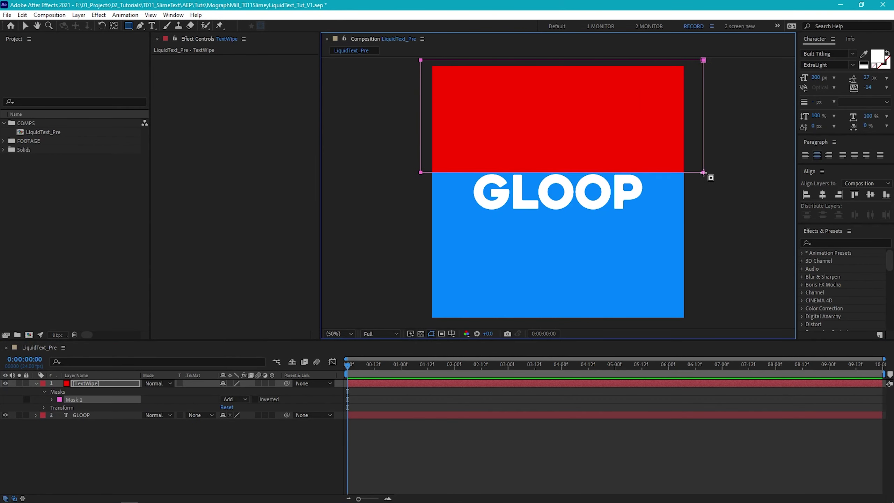
key("v")
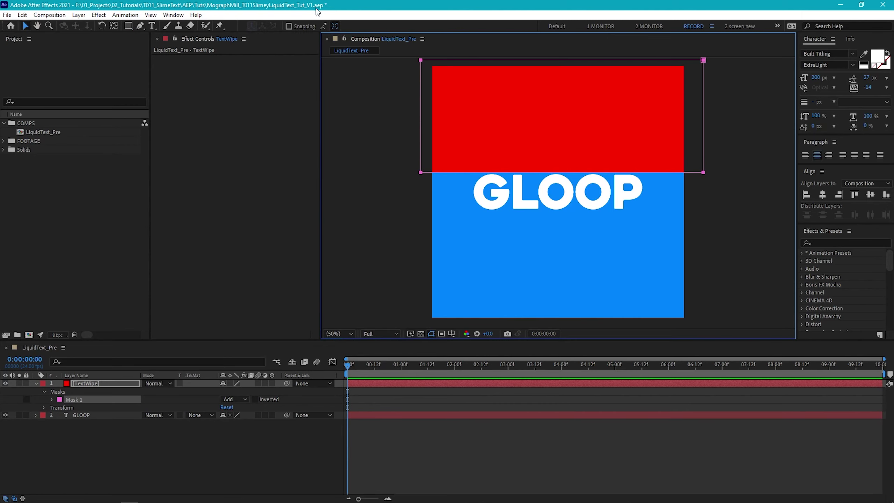
Step: Apply Turbulent Displace to the TextWipe solid
left_click(98, 15)
mouse_move(146, 142)
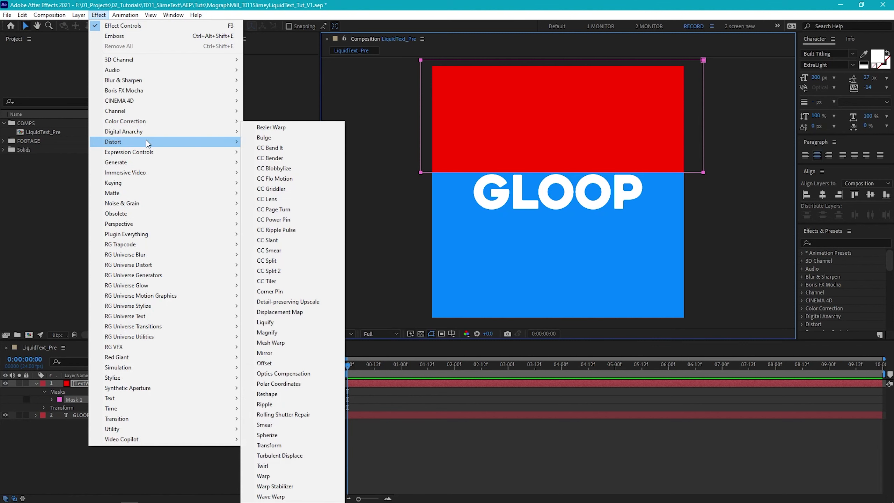
left_click(301, 456)
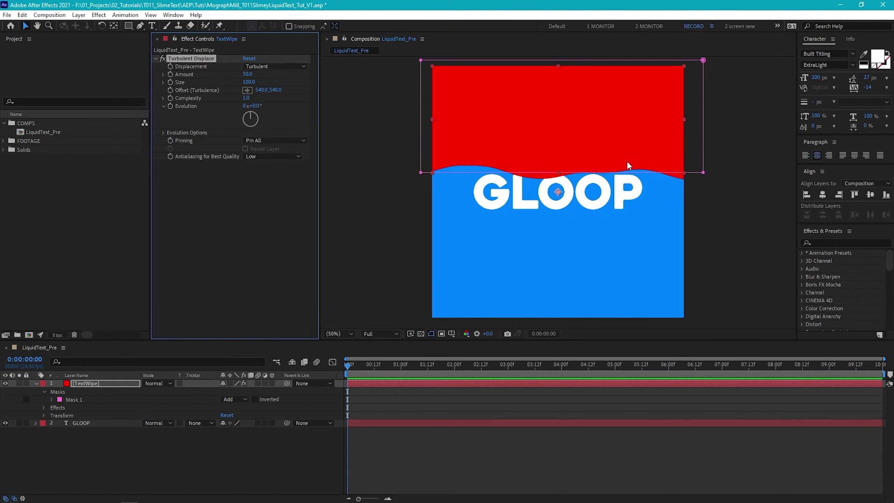
double_click(598, 173)
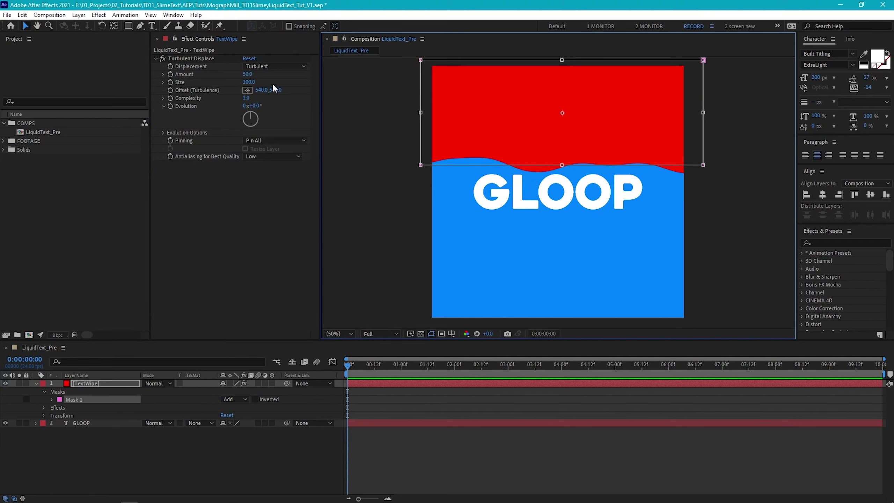
Step: Set Turbulent Displace Size to 20 and Amount to 150
left_click(247, 82)
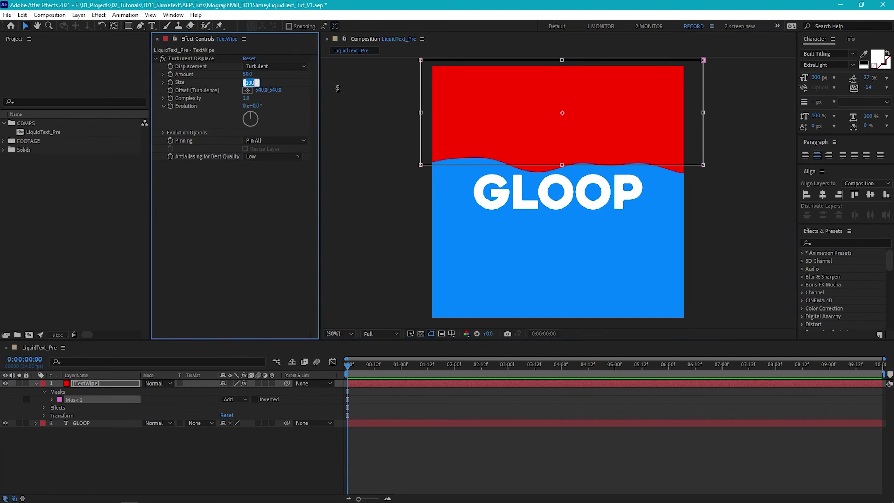
type("20")
key("Return")
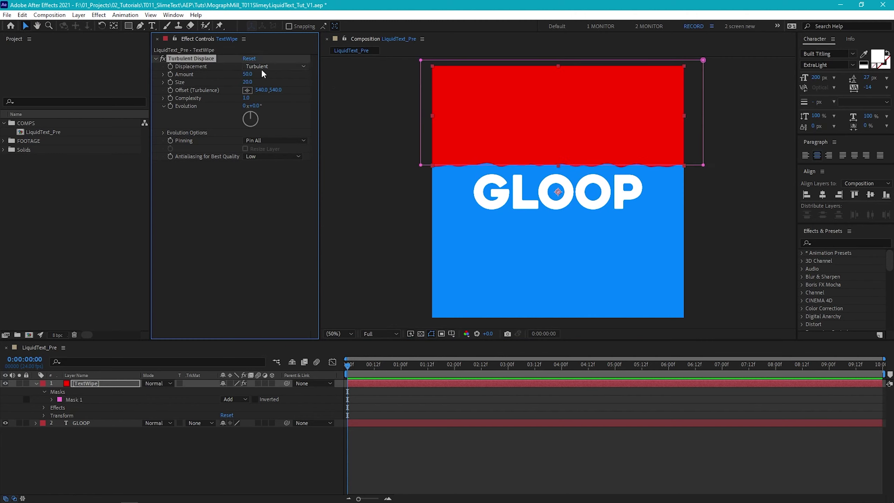
left_click(247, 74)
type("150")
key("Return")
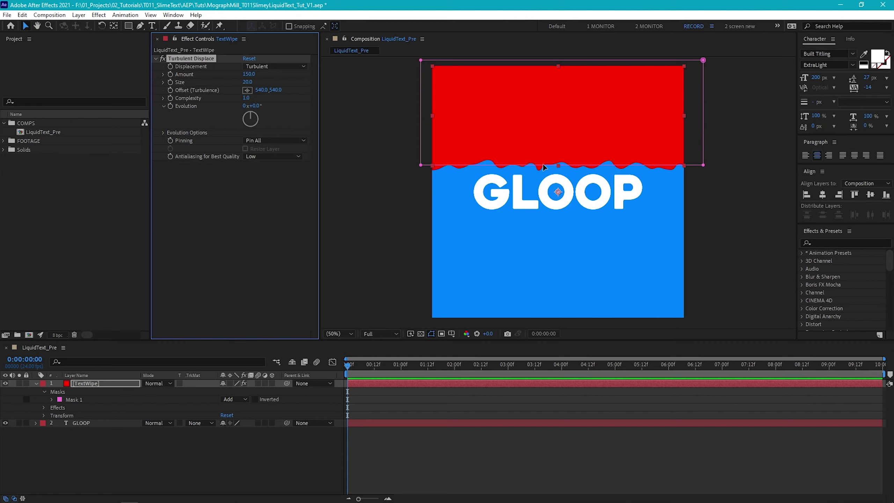
Step: Nudge the mask's bottom edge down slightly and move the time to 12 frames
double_click(562, 165)
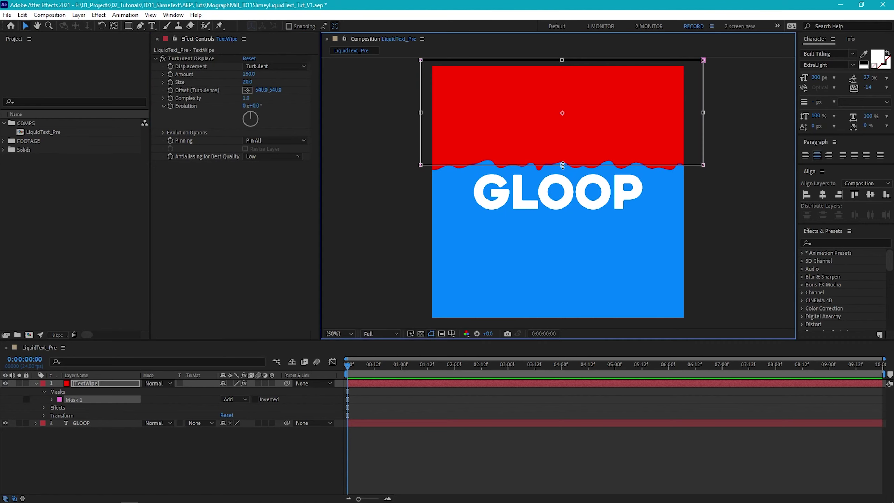
left_click_drag(562, 165, 562, 170)
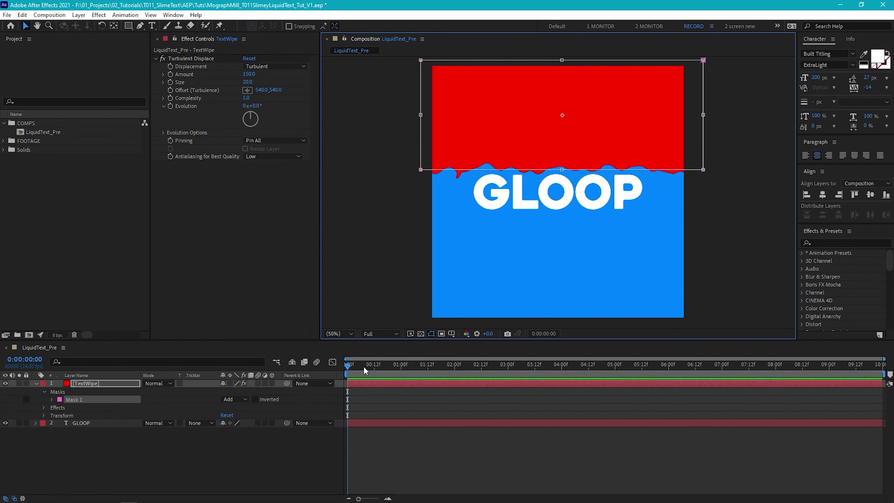
left_click_drag(364, 370, 373, 368)
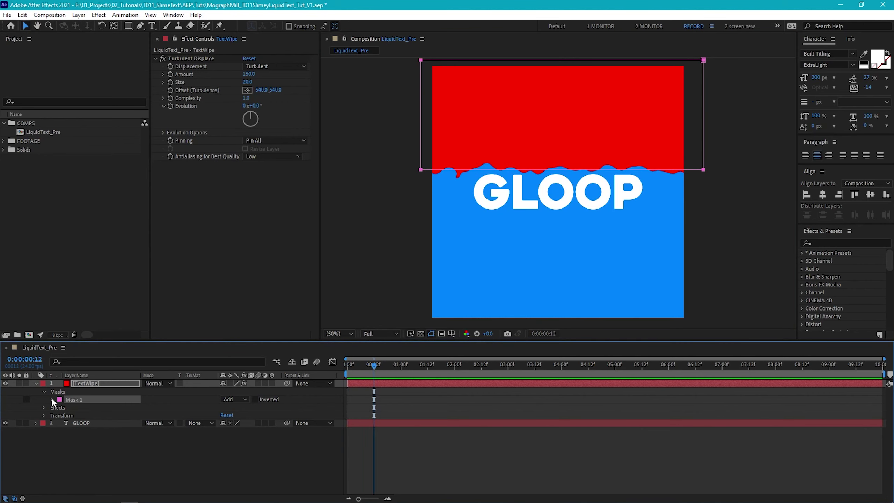
Step: Keyframe TextWipe's Mask Path at 12 frames, then extend it down over GLOOP at 2:00
left_click(52, 400)
left_click(66, 407)
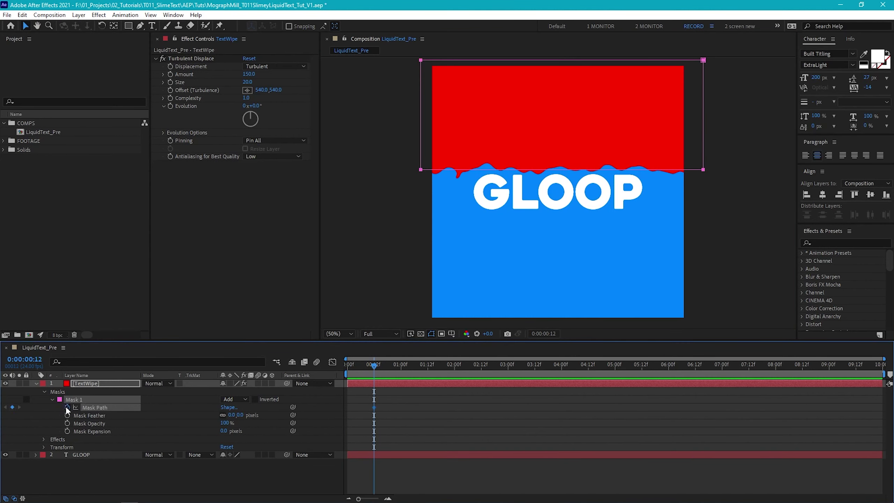
left_click(453, 365)
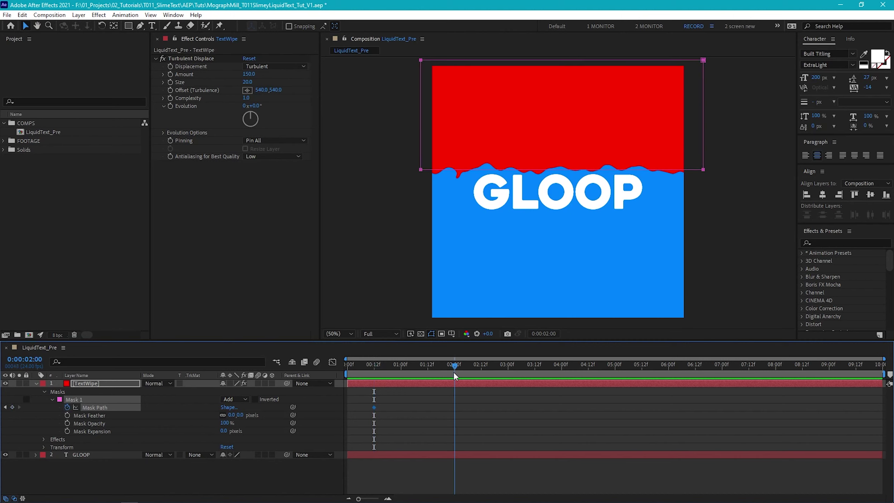
left_click(556, 171)
left_click_drag(562, 169, 561, 222)
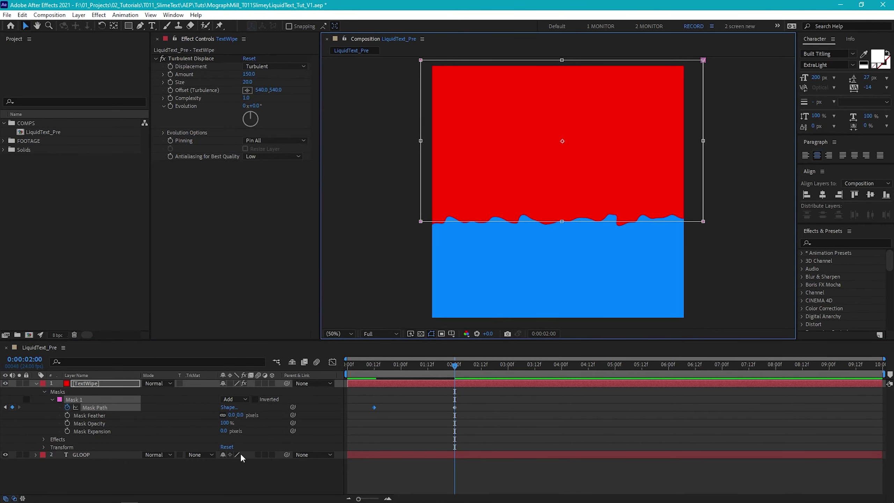
left_click(206, 452)
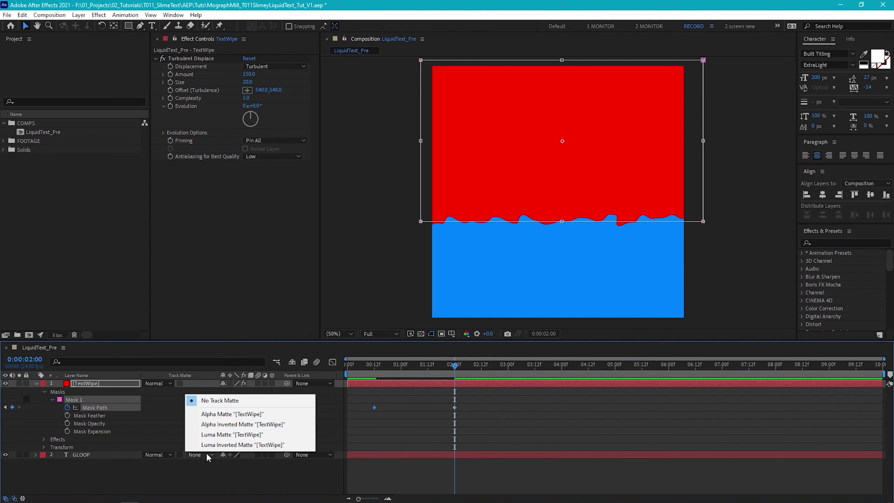
Step: Set GLOOP's track matte to Alpha Inverted Matte and preview the wipe
left_click(238, 423)
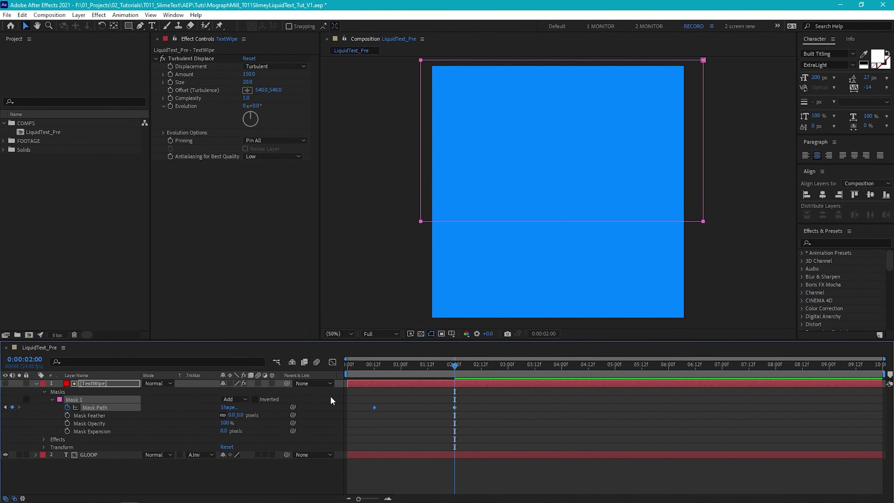
key("Home")
key("space")
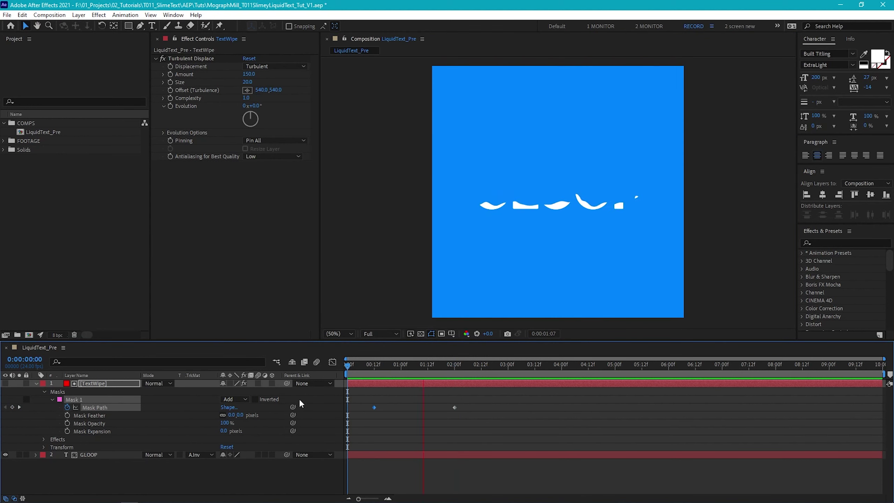
key("space")
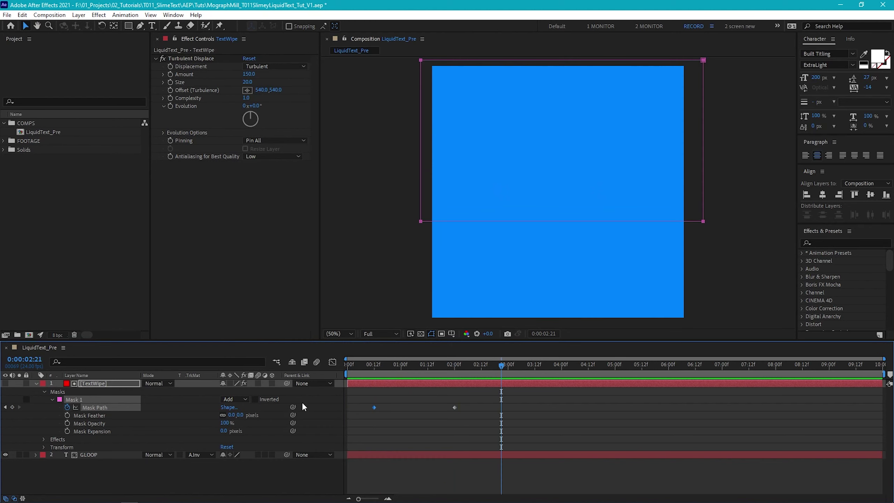
Step: Easy-ease both Mask Path keyframes with a sharper speed curve and preview the result
left_click_drag(480, 398, 364, 418)
key("F9")
left_click(332, 361)
left_click_drag(481, 454, 429, 472)
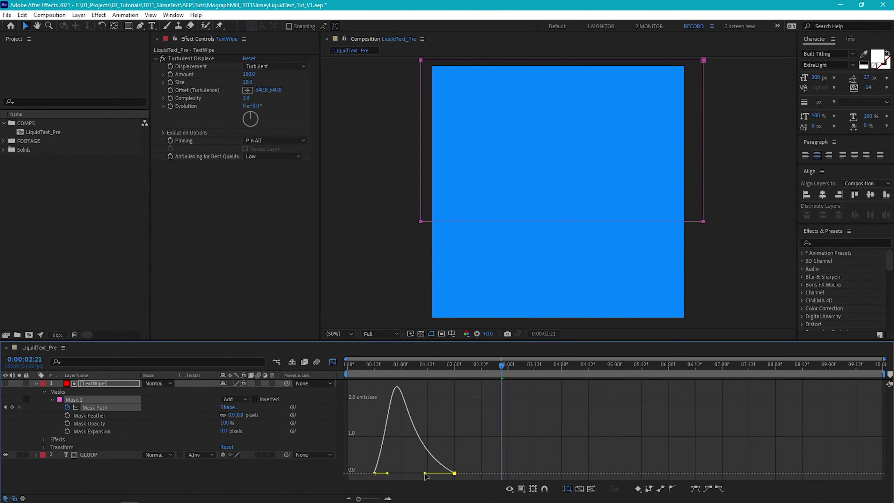
left_click(332, 362)
left_click(356, 368)
key("space")
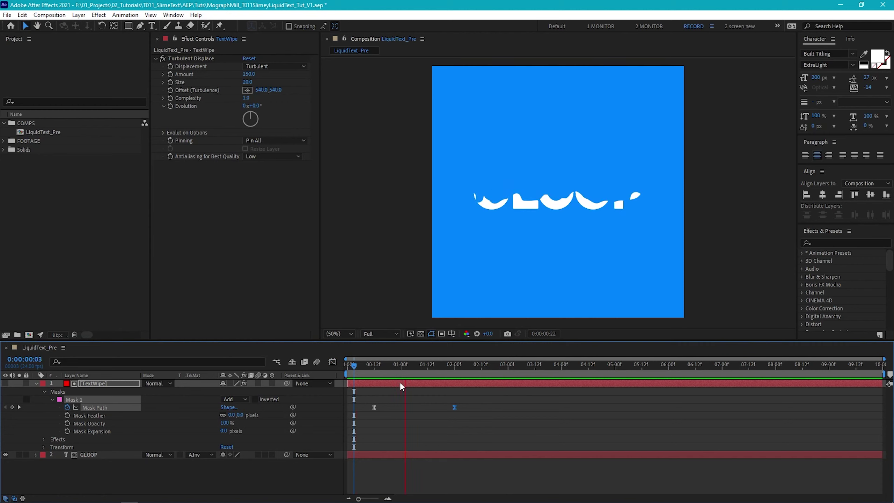
key("space")
key("Home")
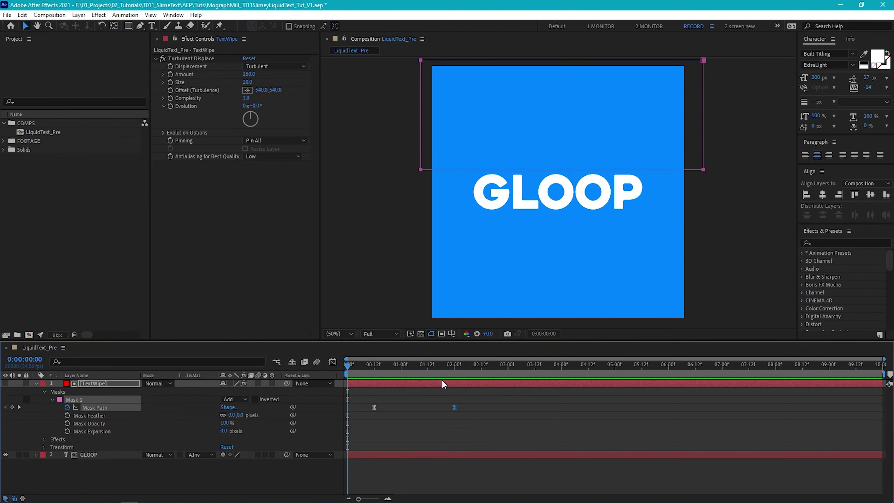
Step: Create a black 000000 solid named Particles
left_click(169, 474)
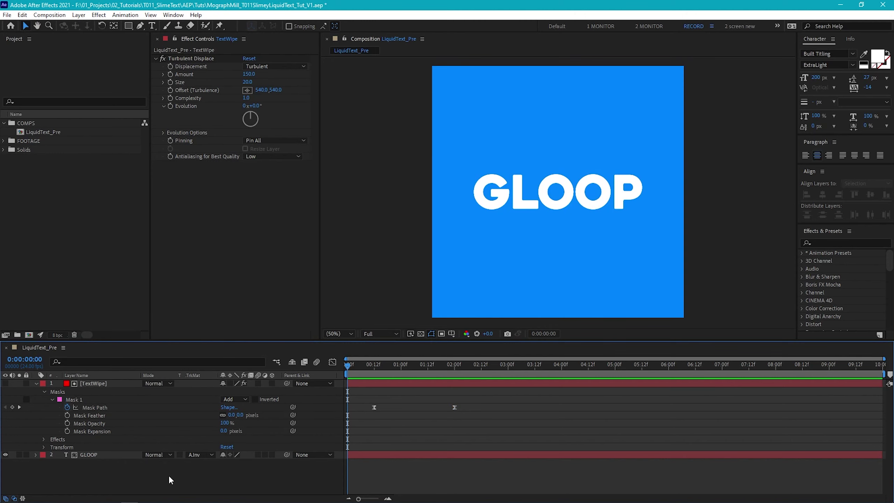
key("ctrl+y")
left_click(327, 239)
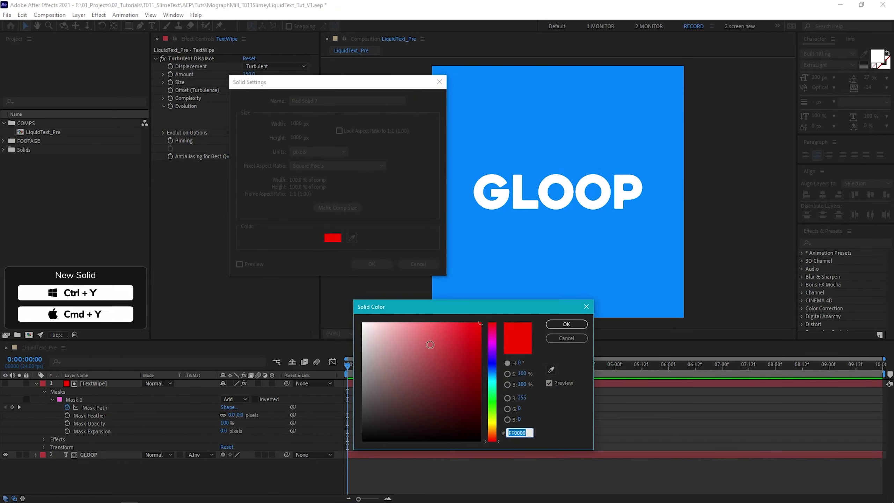
type("000000")
left_click(565, 324)
left_click(350, 97)
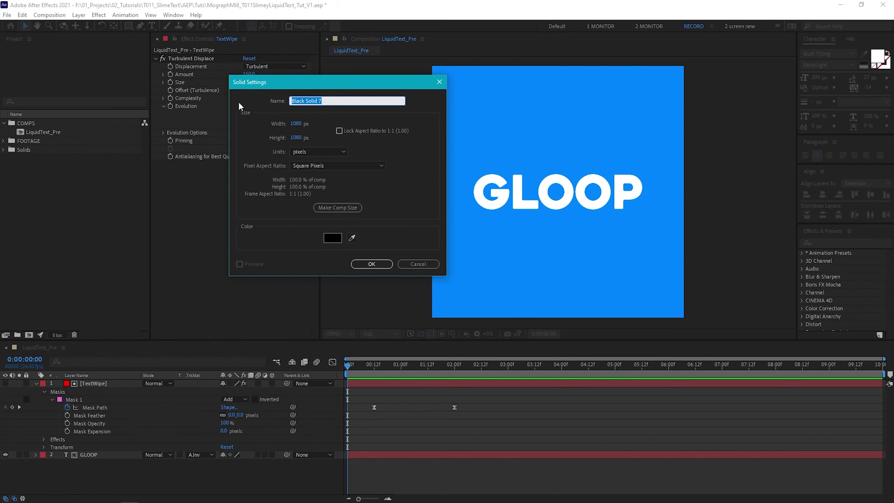
type("Particles")
left_click(371, 264)
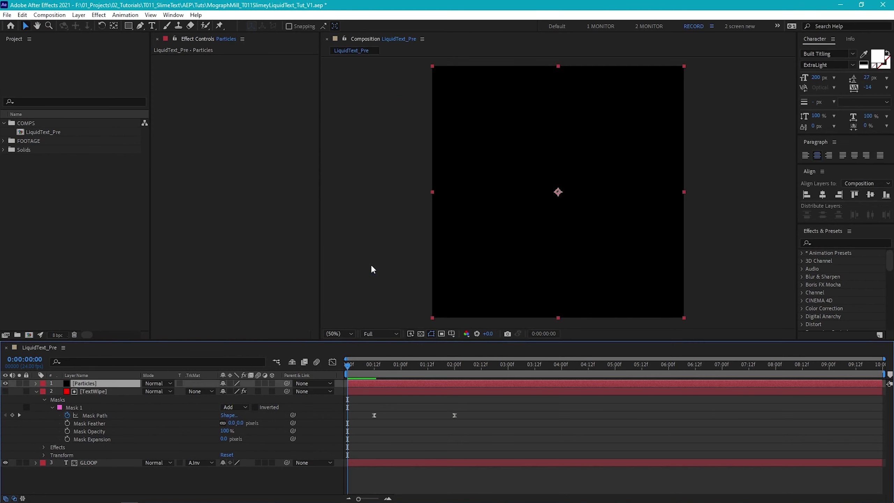
Step: Apply CC Particle World to the Particles layer and preview it
left_click(103, 16)
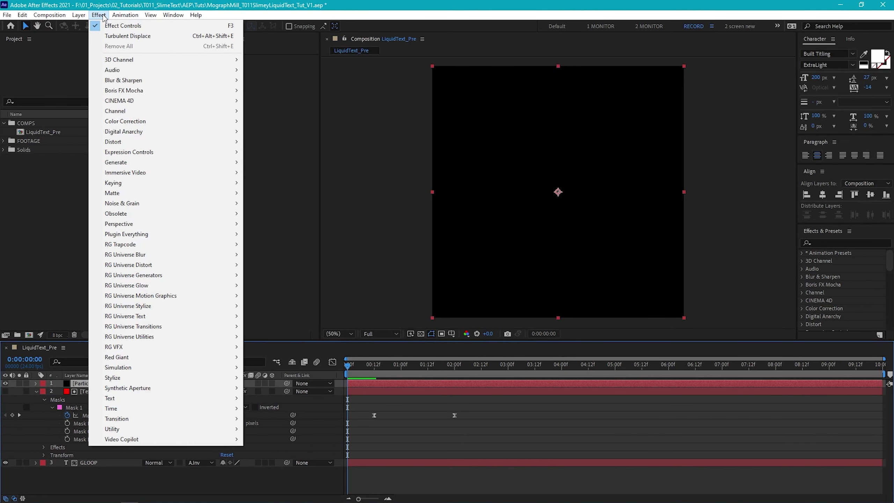
mouse_move(169, 366)
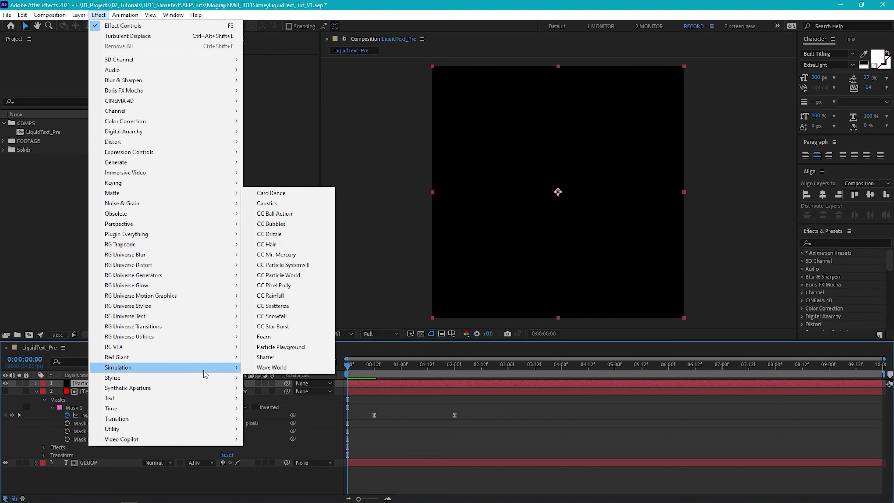
left_click(309, 276)
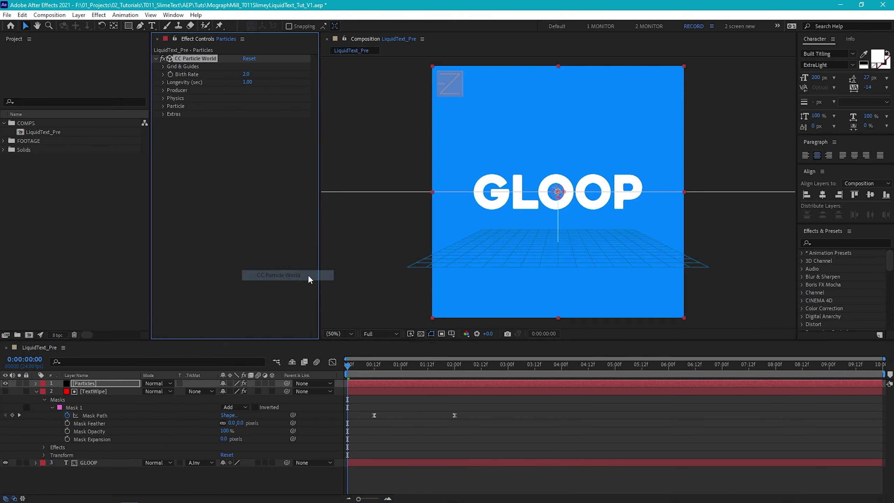
key("space")
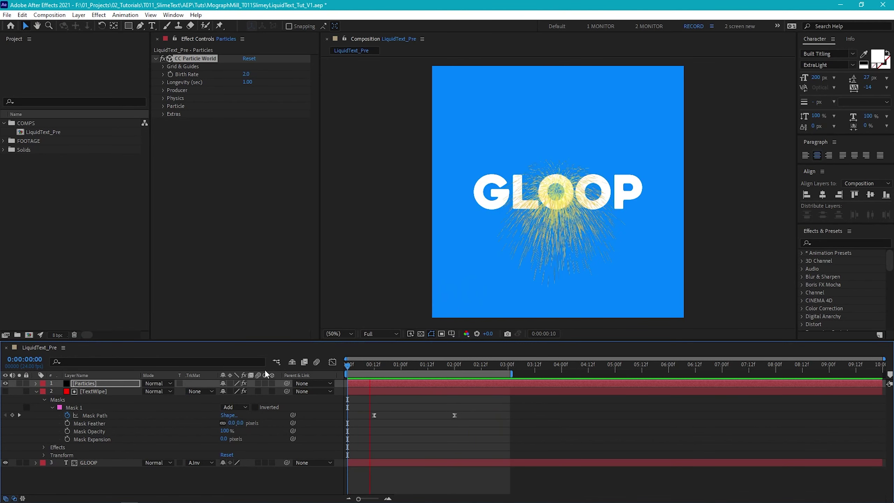
Step: Set CC Particle World's Extras > Effect Camera FOV to 0
key("space")
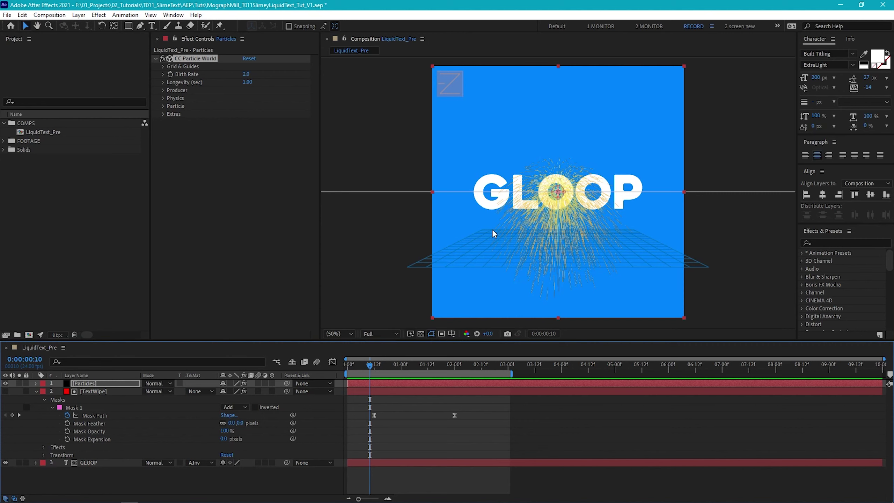
left_click(163, 114)
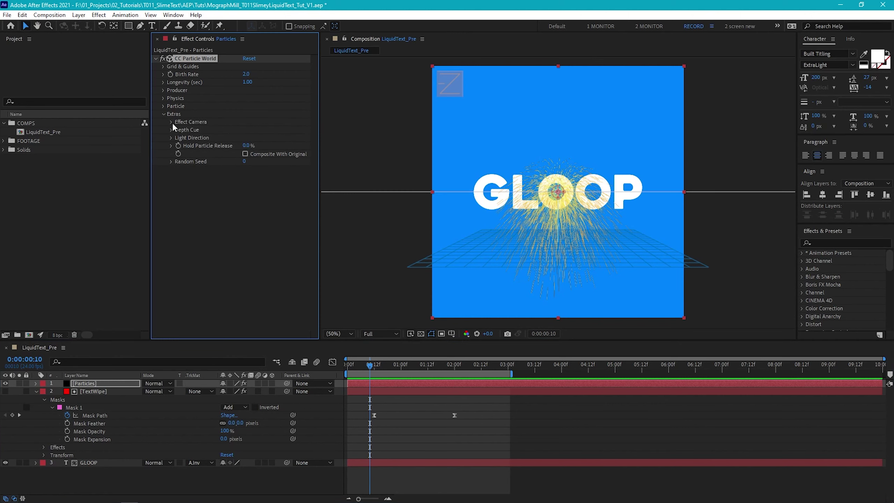
left_click(170, 122)
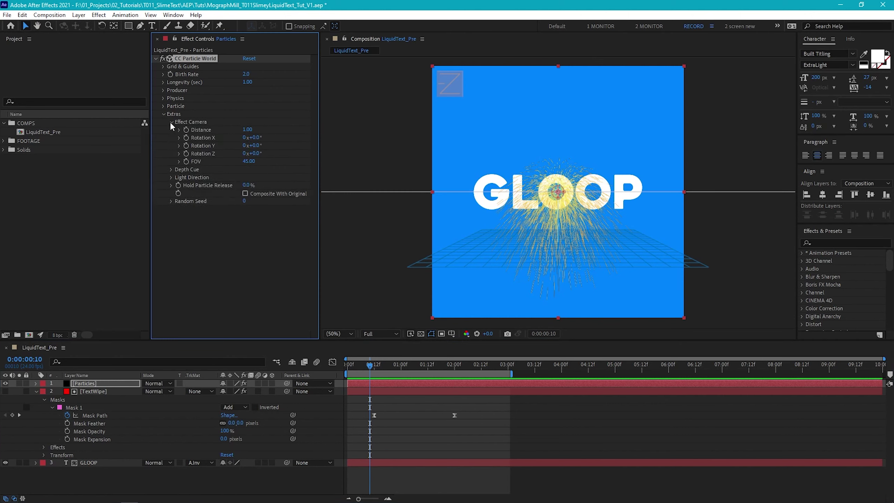
left_click(250, 161)
type("0")
key("Return")
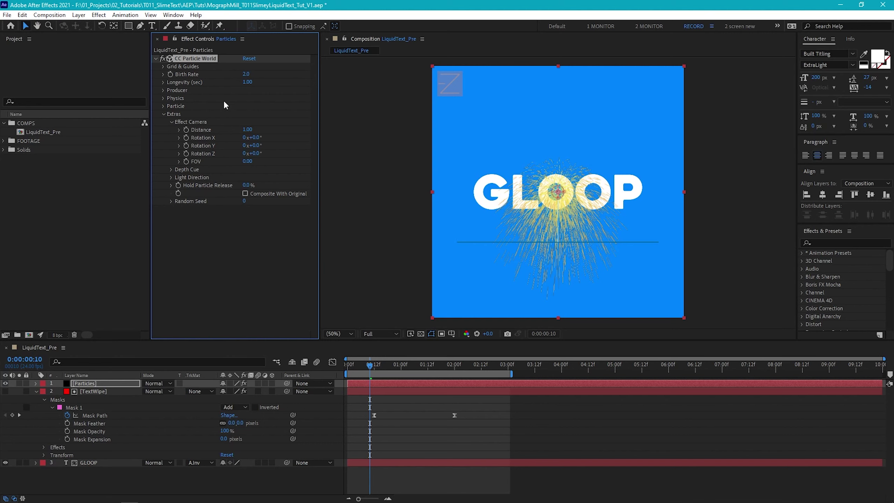
Step: Set Producer Radius Y and Z to 0 and widen Radius X to about 0.345
left_click(164, 90)
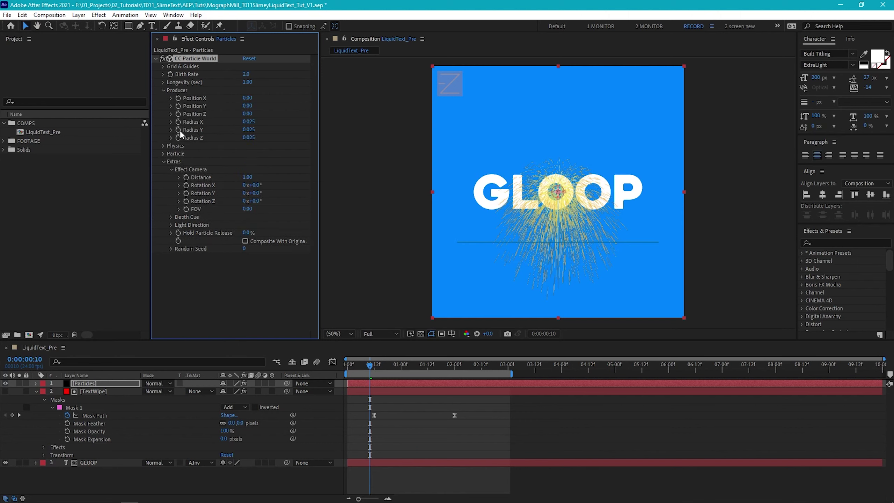
left_click(248, 130)
type("0")
key("Tab")
type("0")
key("Return")
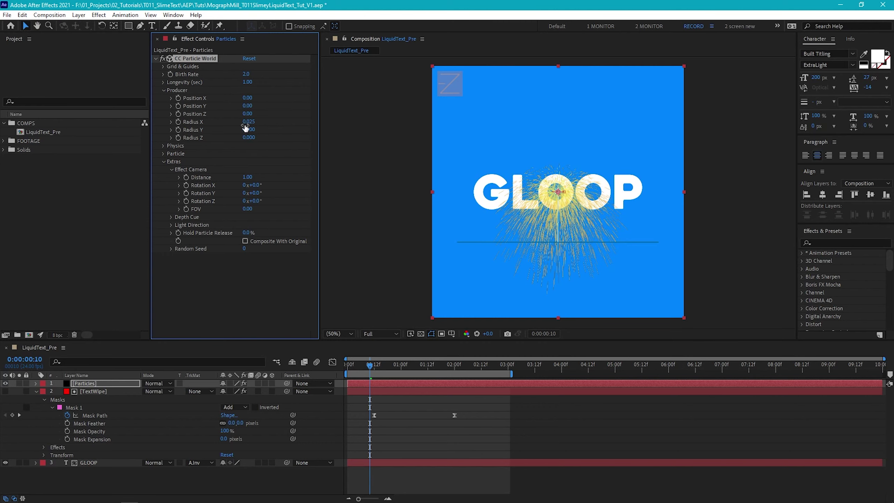
left_click_drag(247, 121, 267, 130)
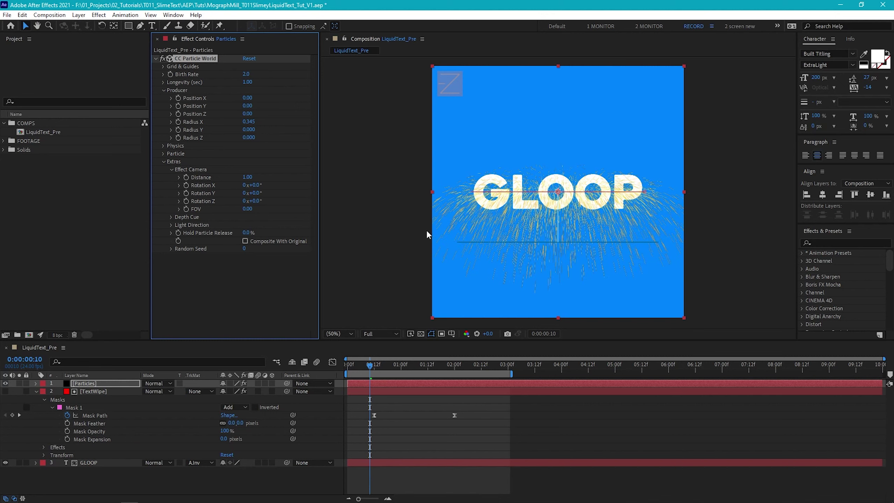
Step: Set Particle Type to Shaded Sphere and Max Opacity to 100%
left_click(162, 154)
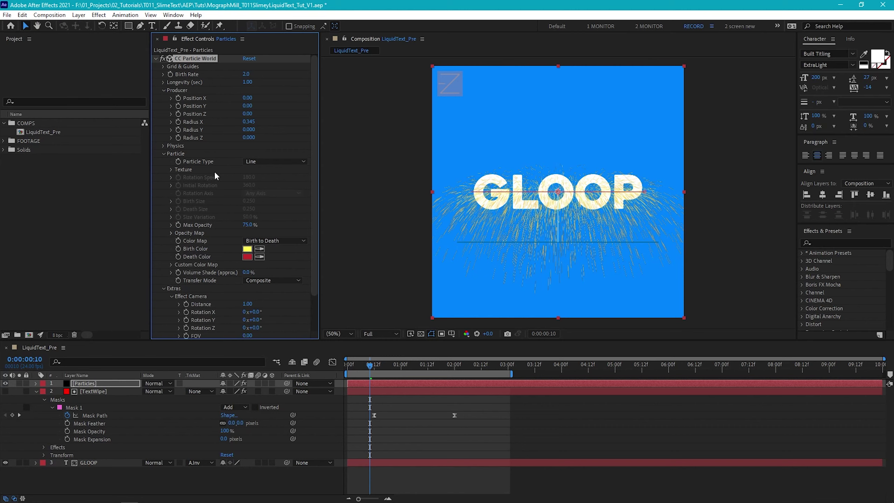
left_click(266, 162)
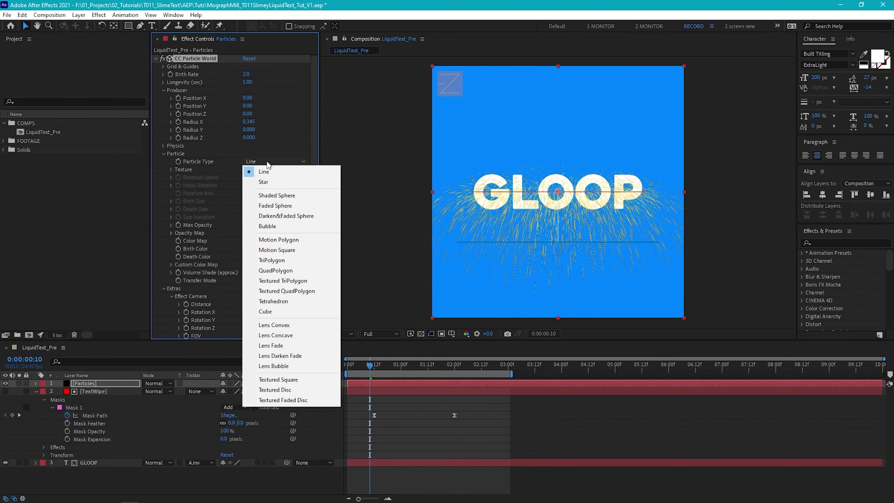
left_click(292, 196)
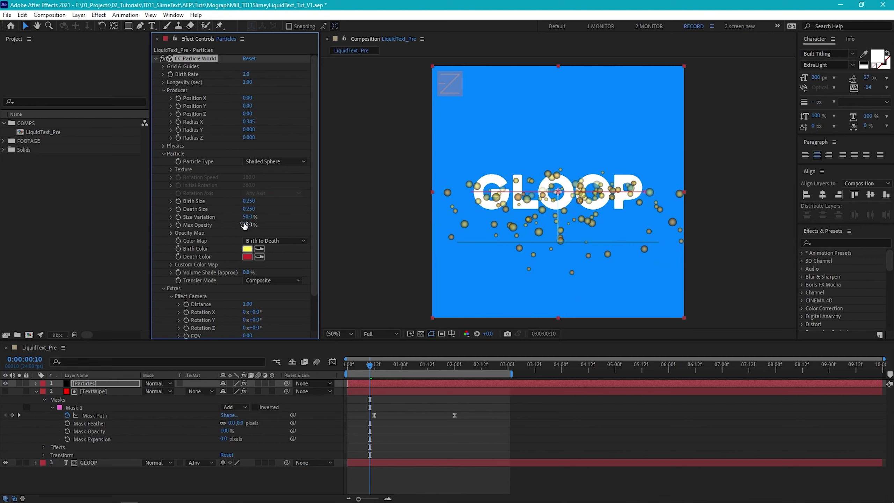
left_click_drag(248, 227, 285, 225)
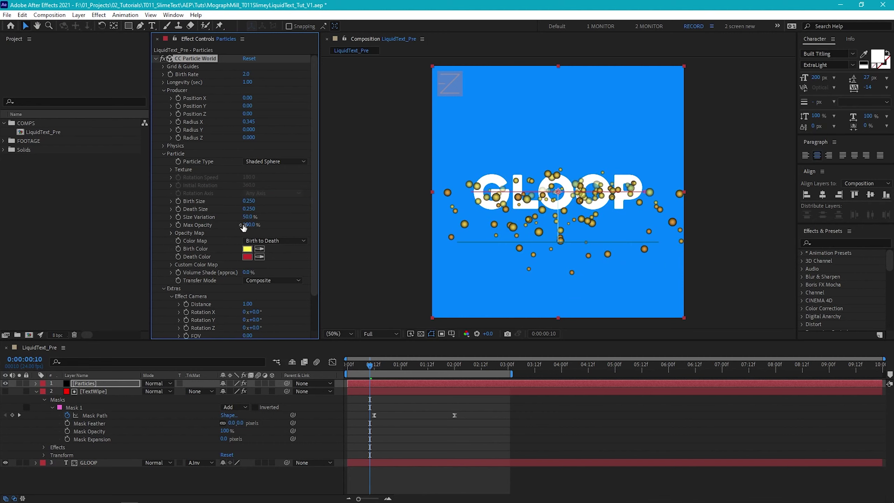
Step: Flatten the particle Opacity Map curve
left_click(171, 232)
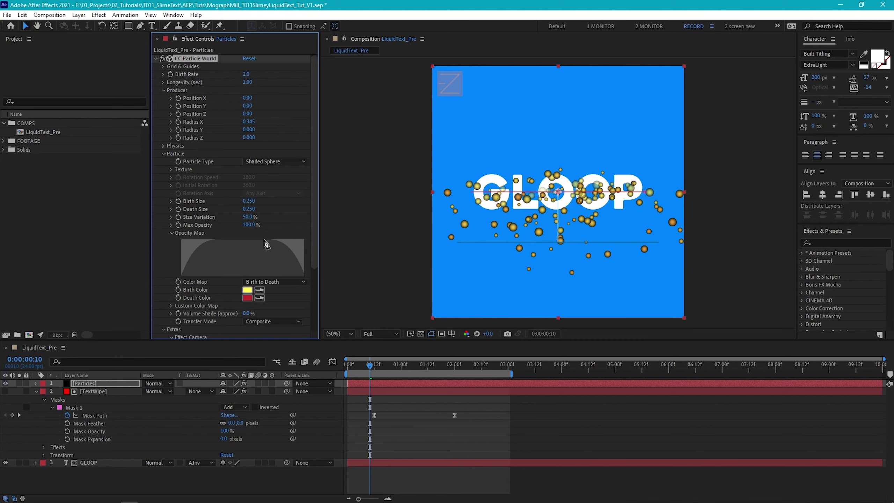
left_click_drag(282, 245, 306, 275)
left_click_drag(235, 241, 177, 242)
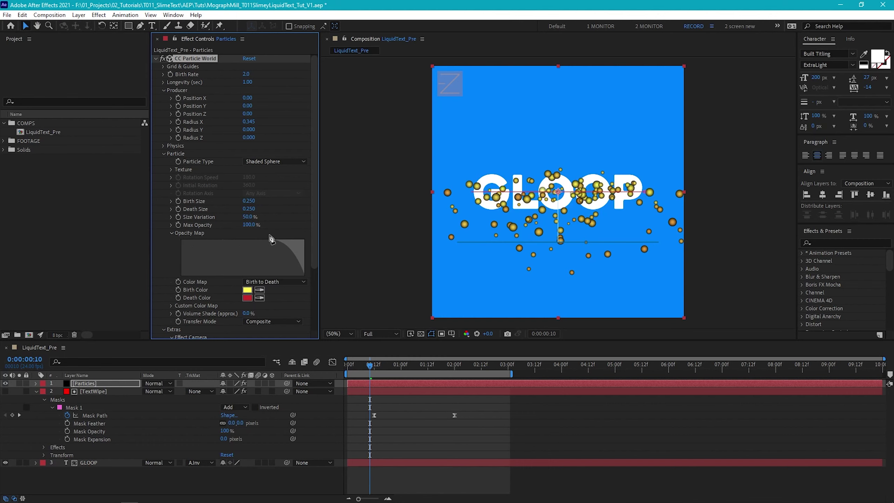
left_click_drag(270, 239, 319, 240)
scroll(167, 266, "down", 1)
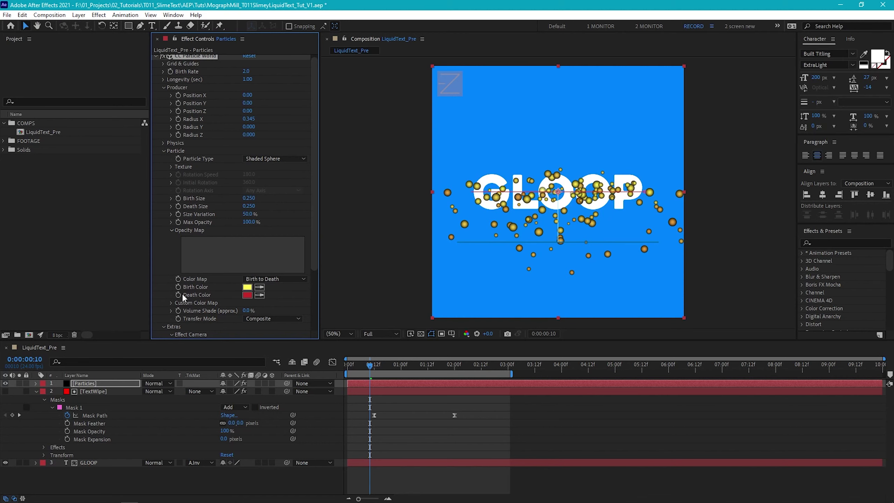
left_click_drag(315, 236, 315, 297)
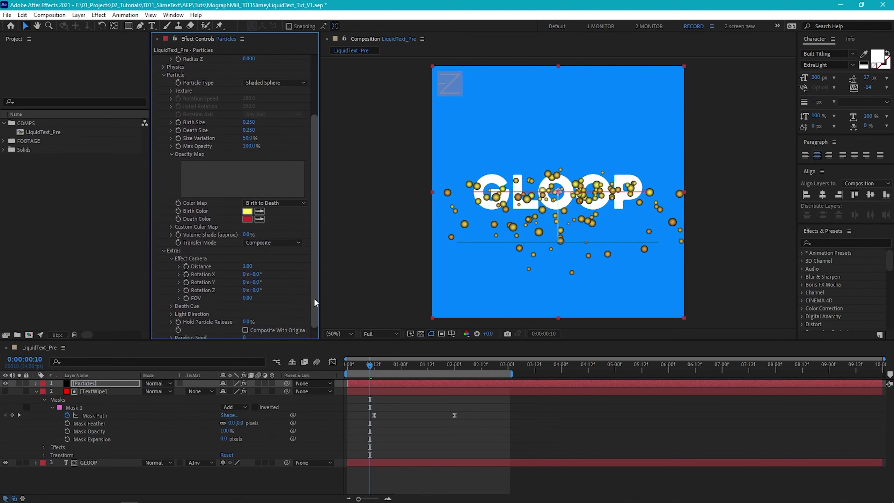
scroll(267, 299, "up", 5)
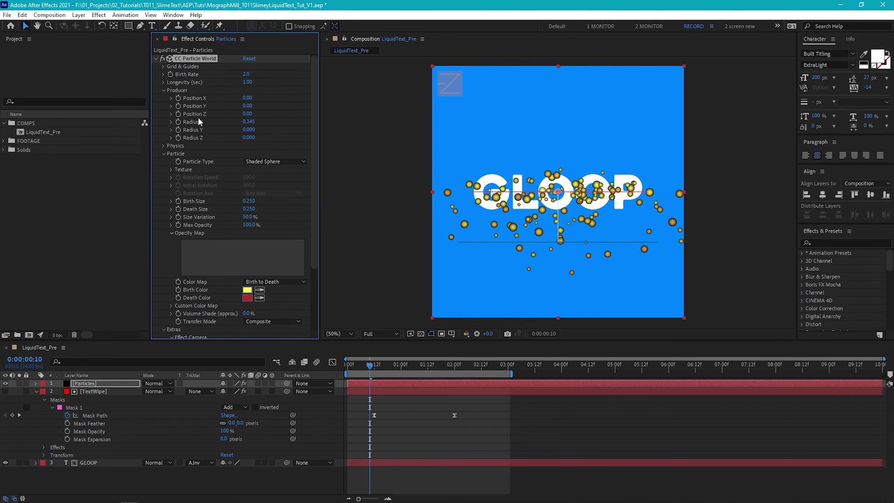
left_click(98, 15)
Step: Add a Fill effect with colour FFFFFF to the Particles layer
mouse_move(154, 166)
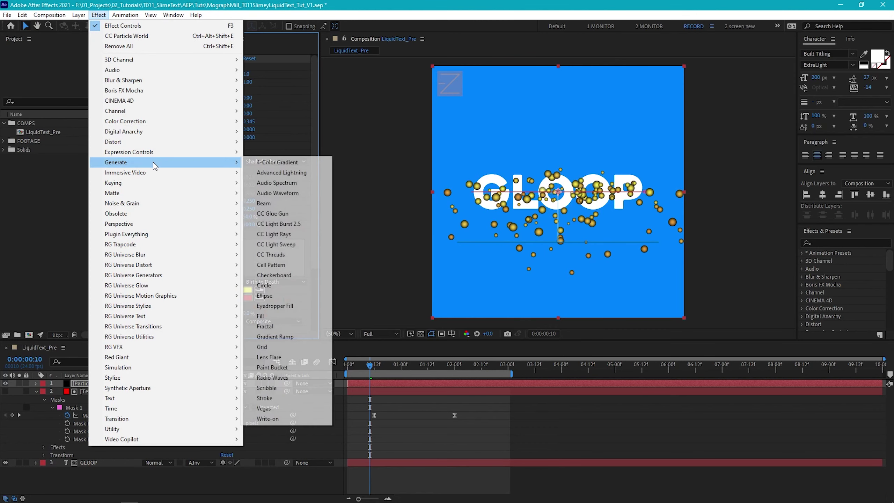
left_click(281, 316)
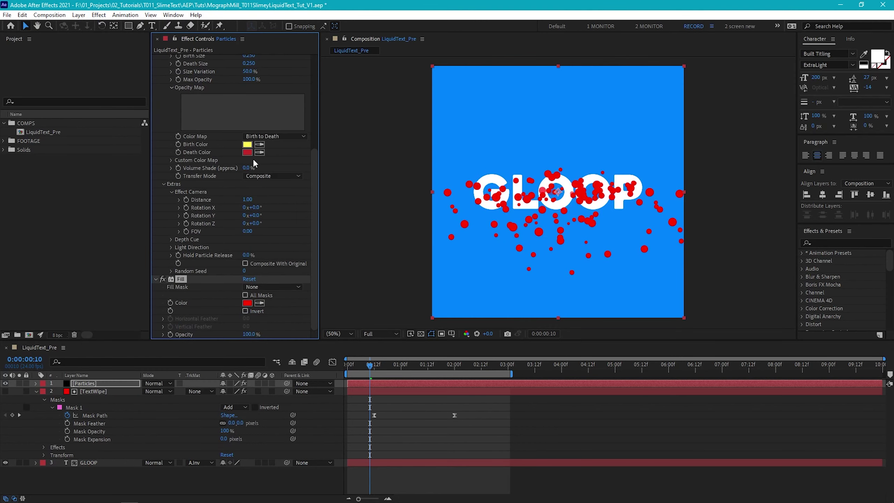
left_click(250, 302)
type("FFFFFF")
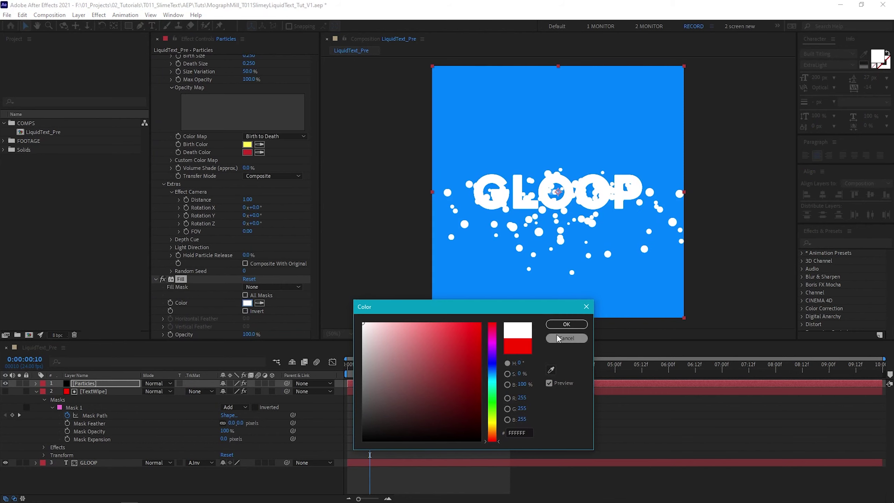
left_click(564, 325)
Step: Preview the white particles from the start and expand the Physics settings
key("Home")
key("space")
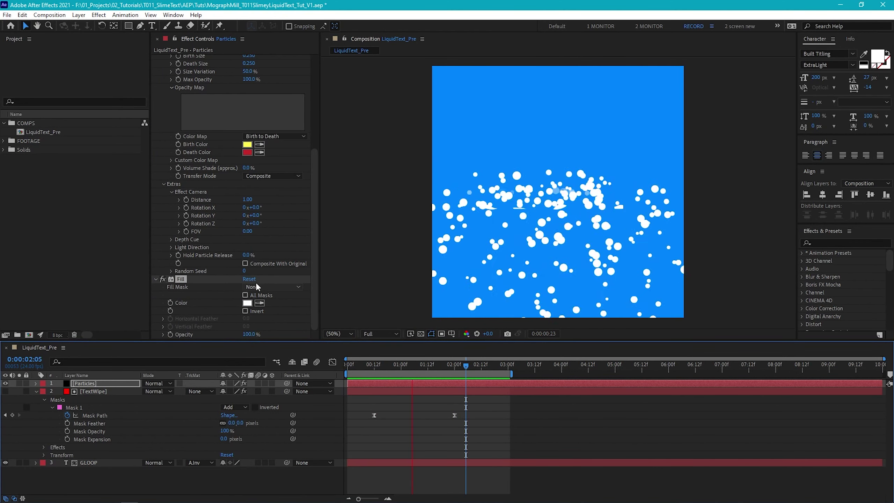
left_click_drag(313, 259, 312, 147)
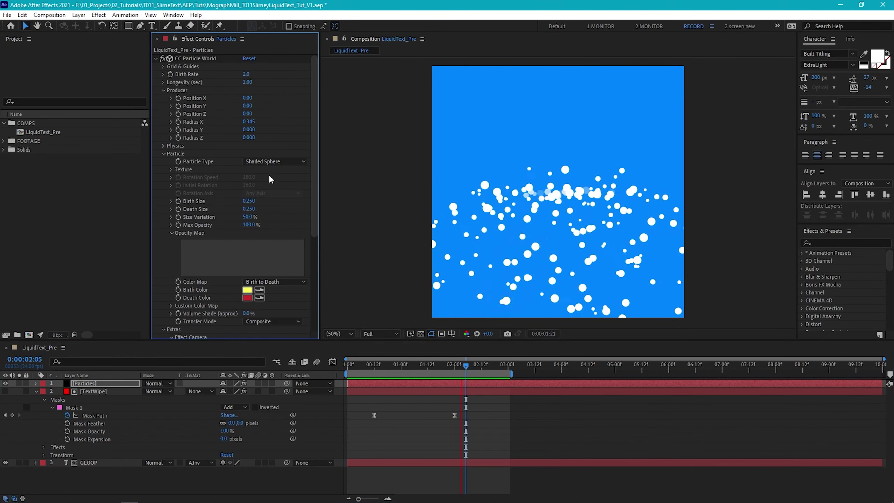
left_click(163, 145)
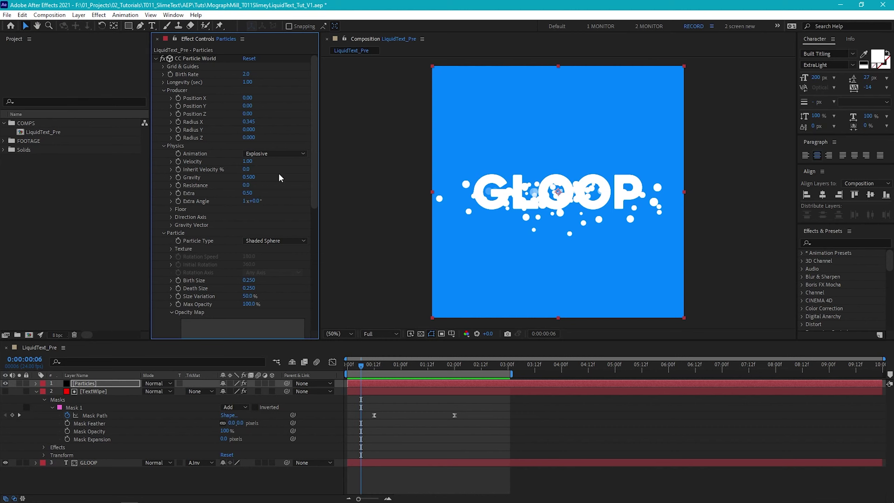
Step: Try a faster particle Velocity, then settle on 0.20
left_click_drag(248, 161, 331, 162)
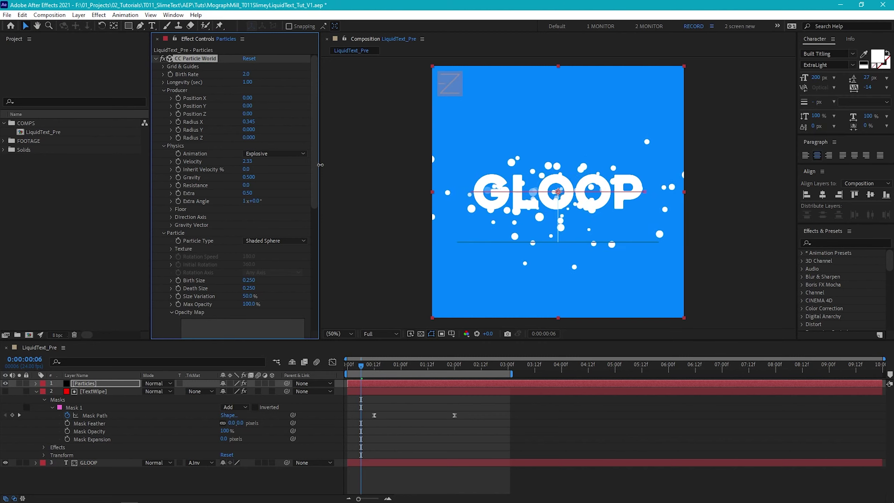
key("space")
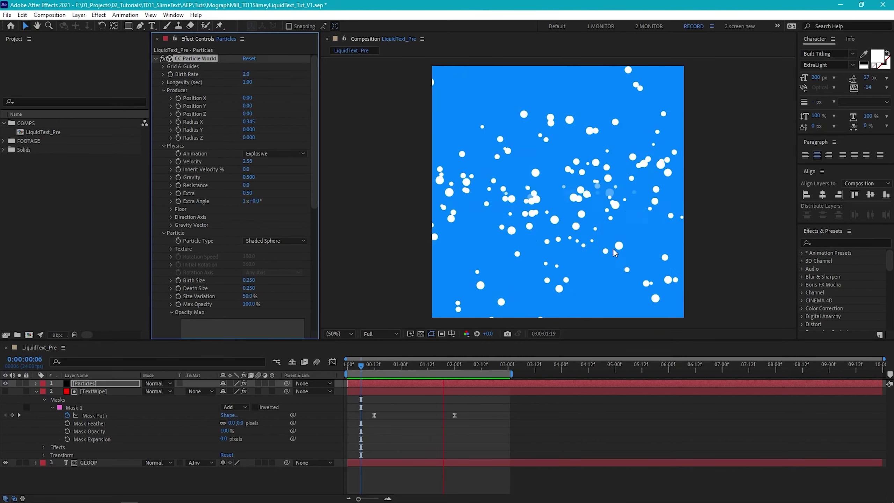
key("space")
left_click(248, 161)
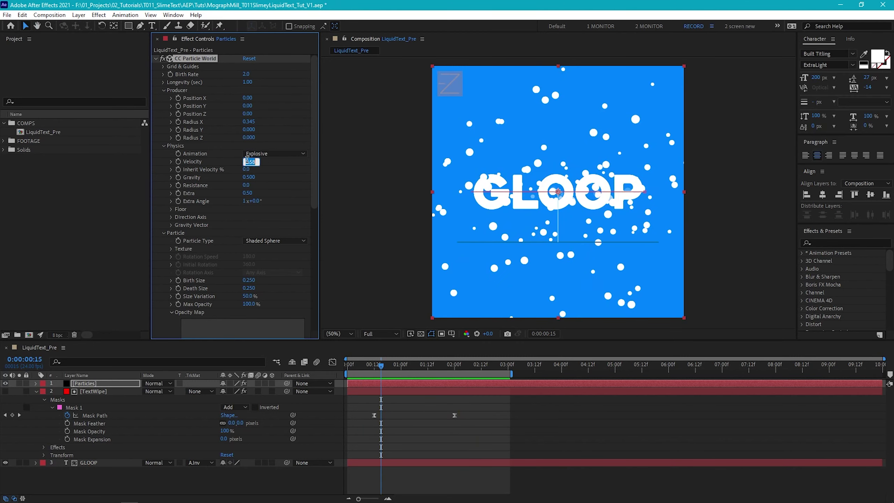
type("0")
key("Return")
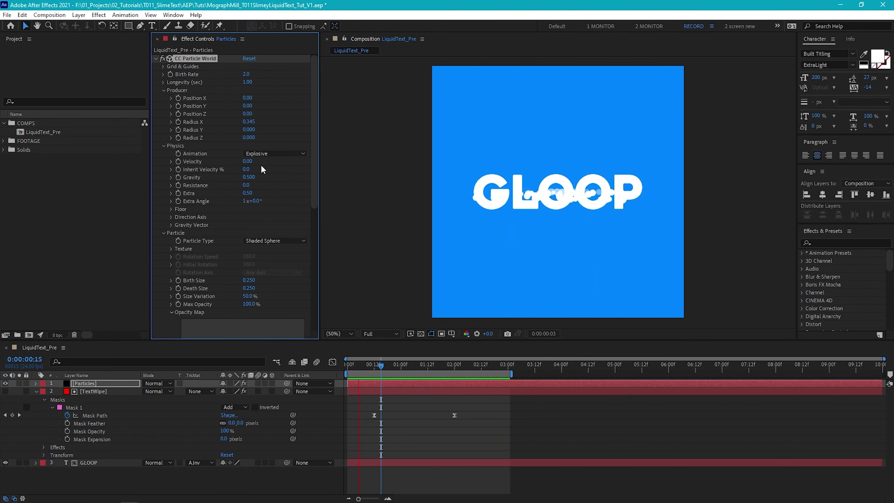
left_click(252, 161)
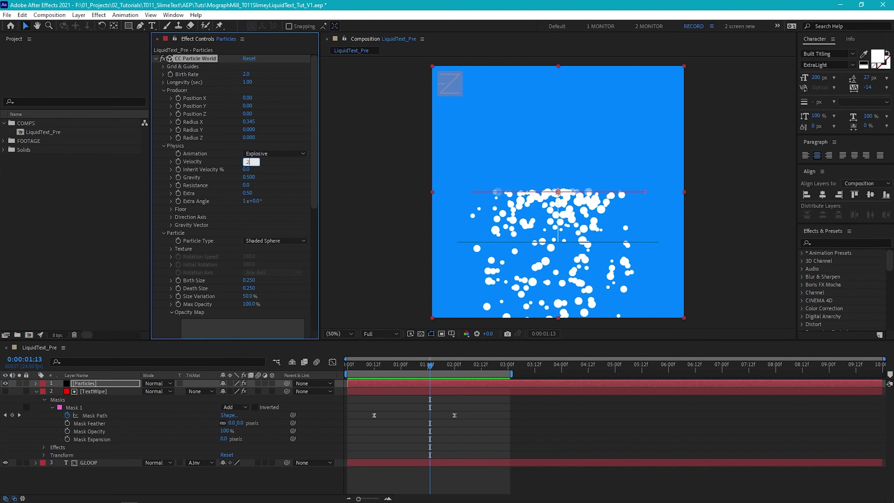
key("Return")
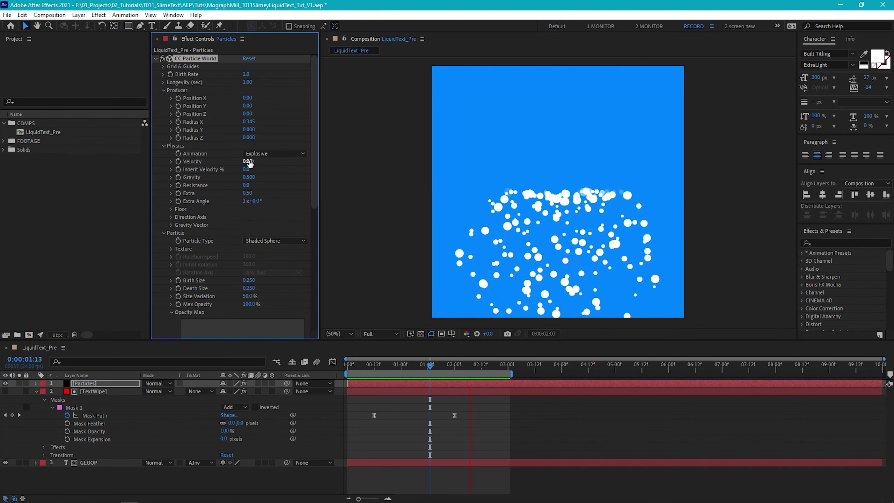
key("space")
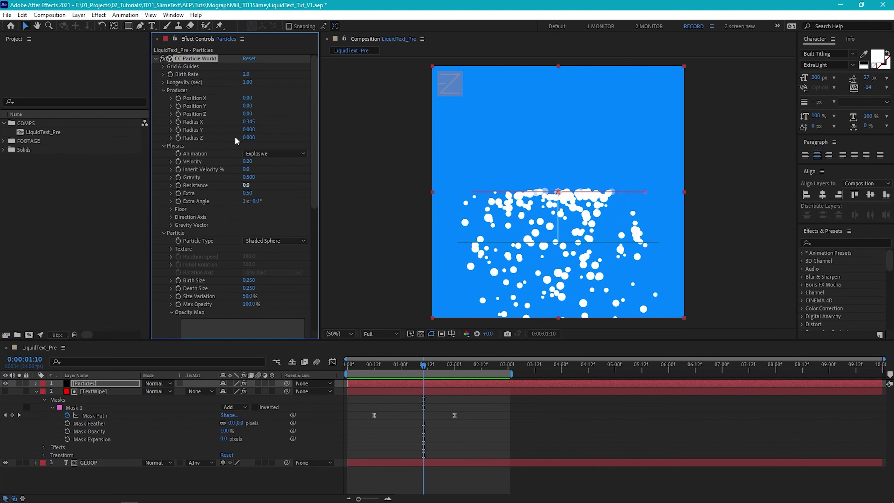
Step: Animate the emitter Position Y from -0.07 on GLOOP down to 0.07 below it
left_click(193, 130)
left_click_drag(391, 362, 374, 370)
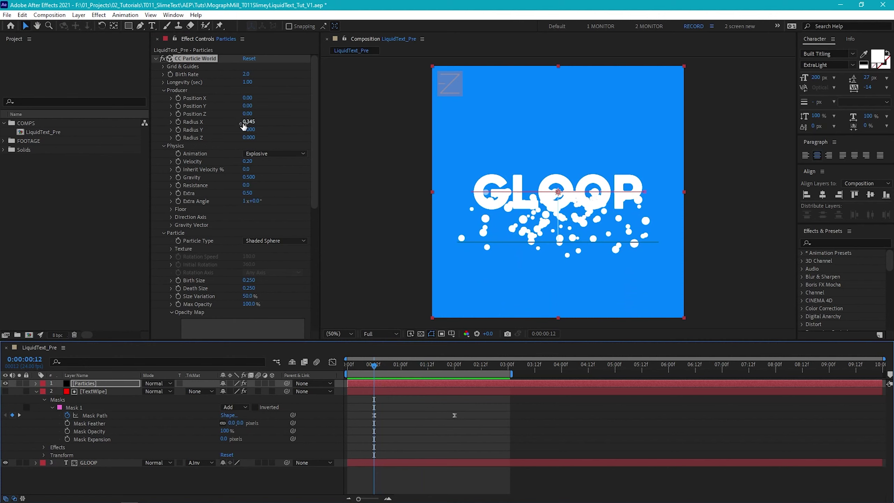
left_click(262, 112)
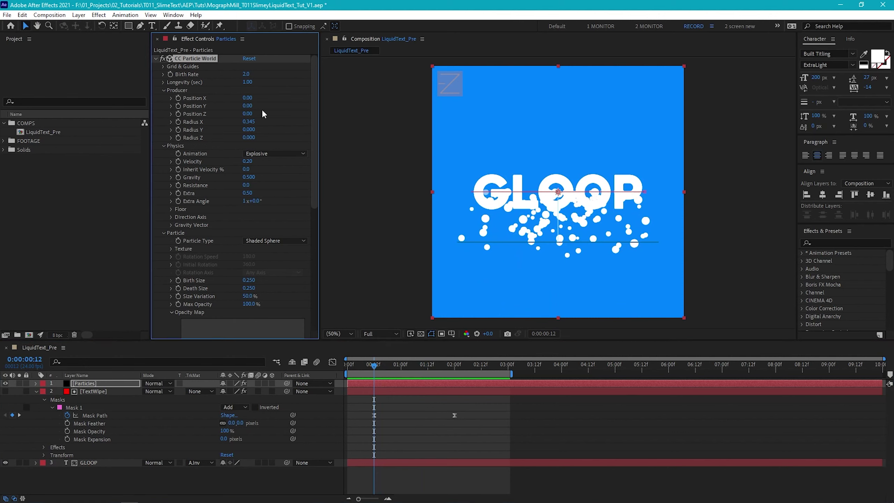
left_click_drag(247, 107, 245, 105)
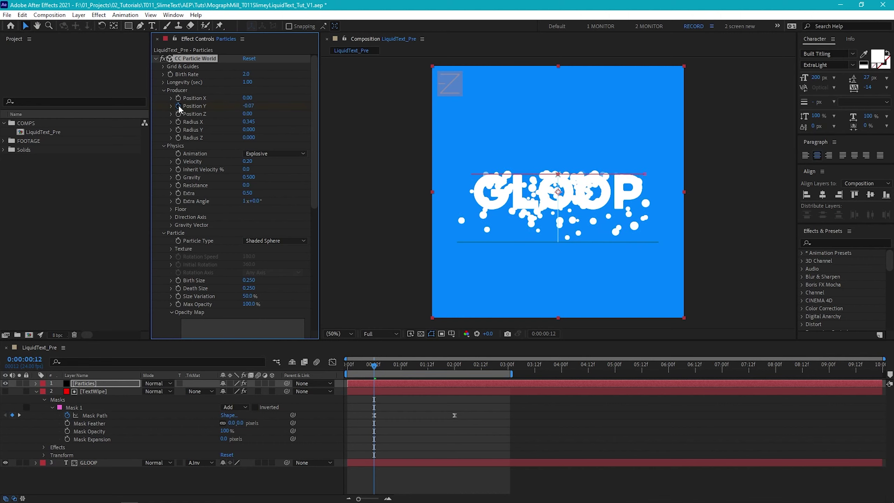
left_click_drag(373, 368, 416, 369)
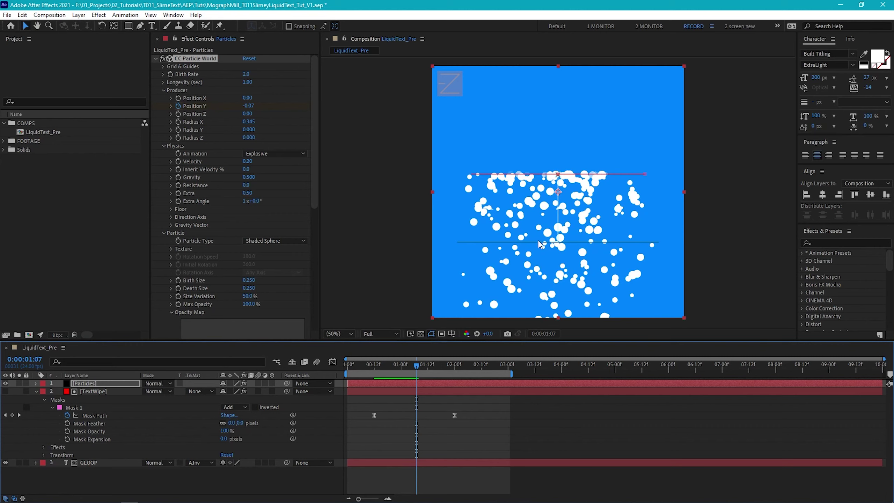
left_click_drag(246, 107, 256, 109)
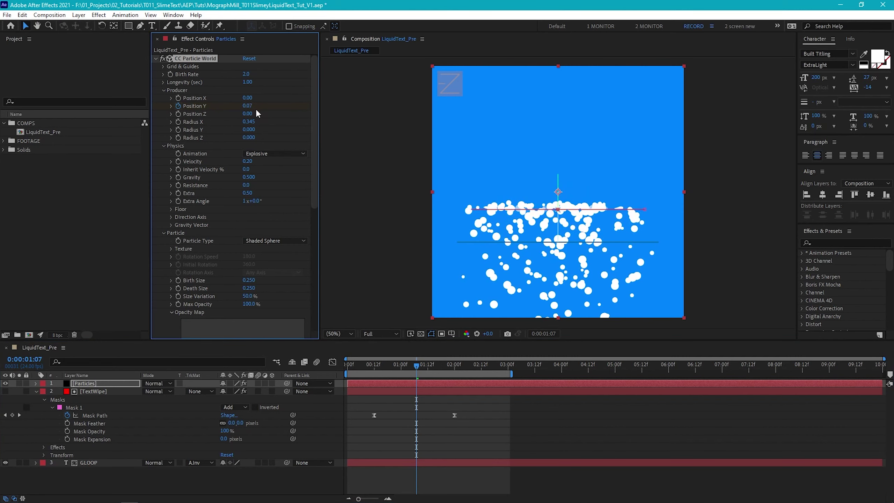
Step: Preview the falling particle animation from the start
key("ctrl+z")
key("Home")
key("space")
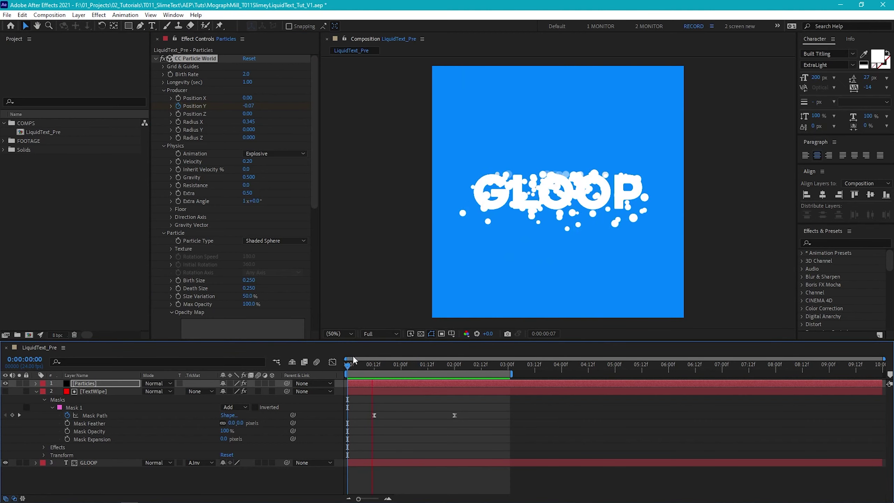
key("ctrl+shift+z")
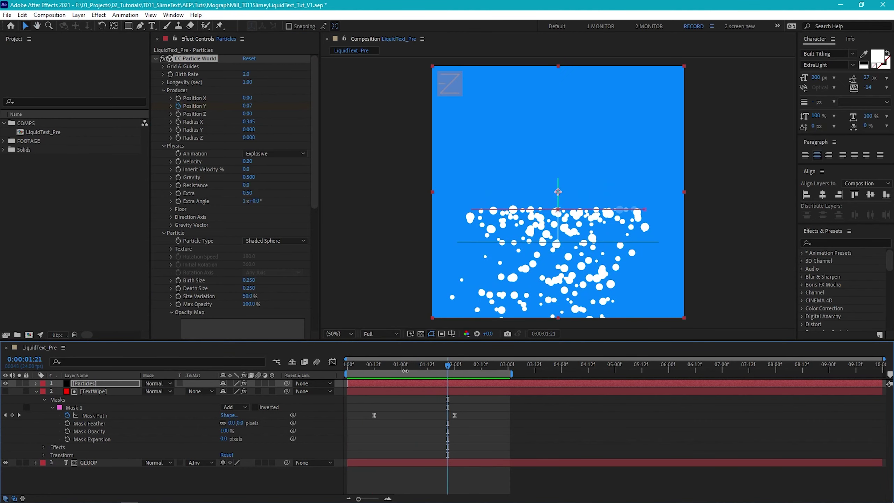
Step: Show the Particles layer's keyframed Position Y and return to 0:00:00:12
key("Page_Up")
key("Page_Up")
key("Page_Up")
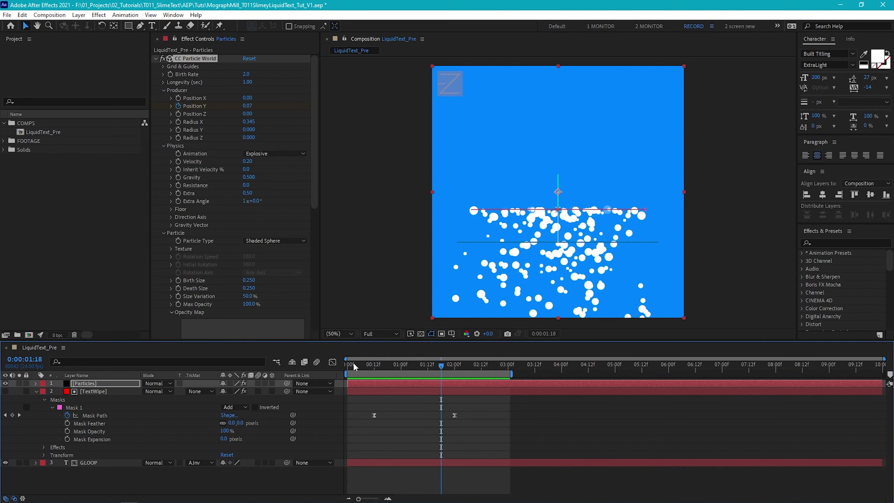
left_click(416, 365)
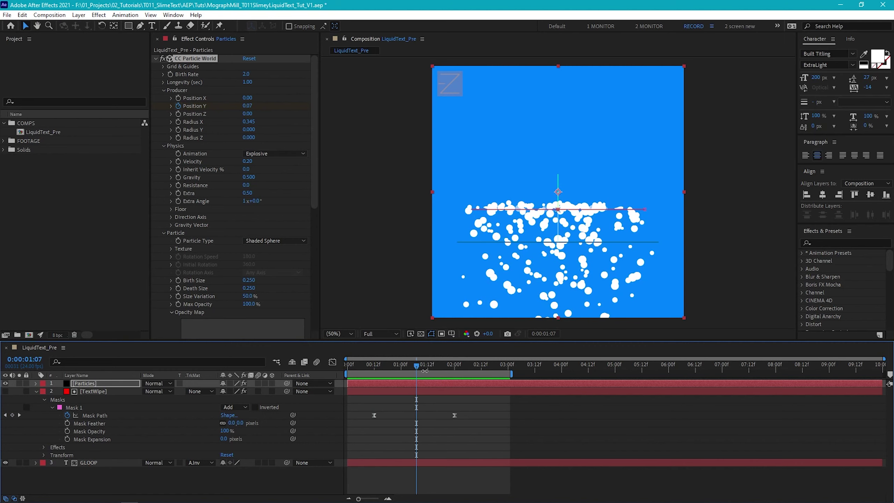
key("u")
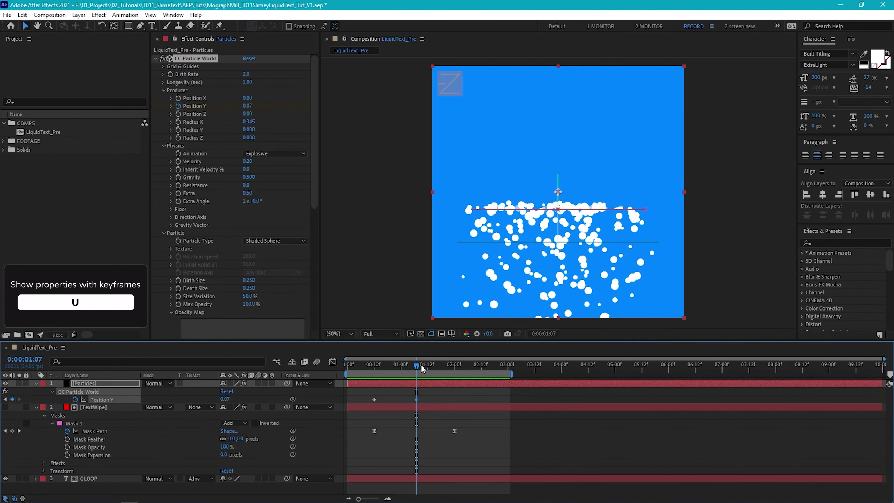
left_click_drag(419, 366, 377, 366)
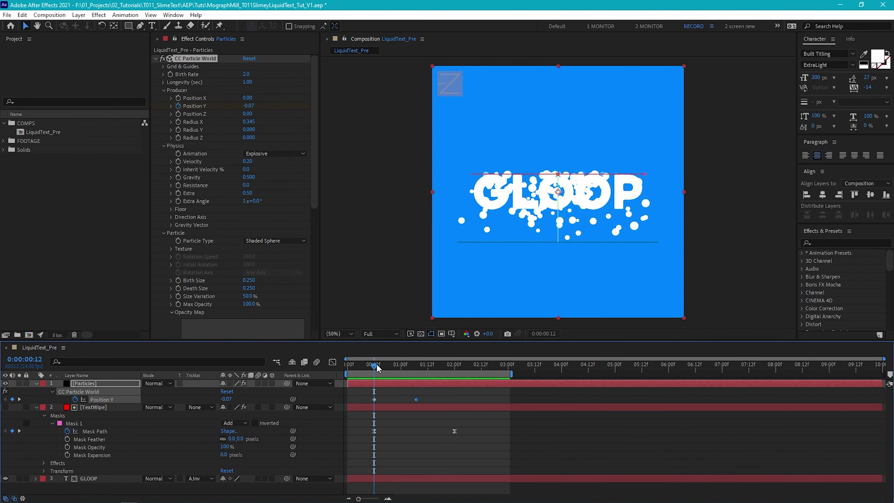
Step: Keyframe Birth Rate at 0, then at 1.0 a few frames later, and preview
left_click(246, 75)
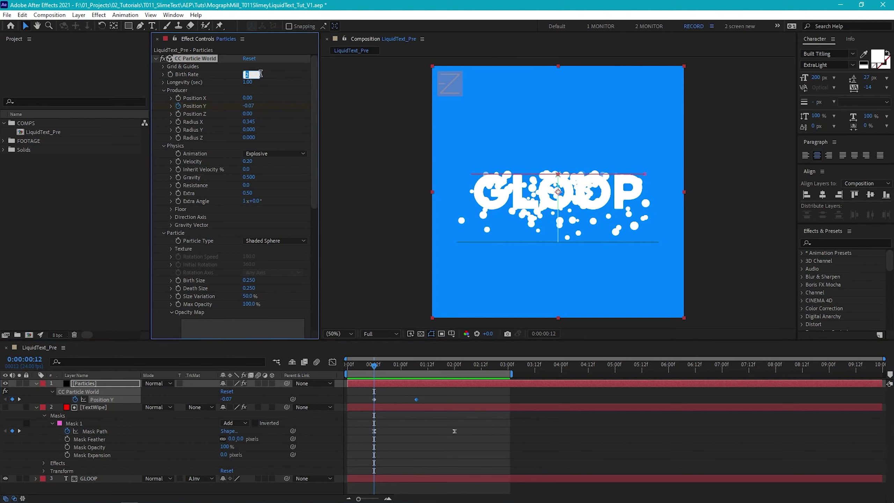
type("0")
key("Return")
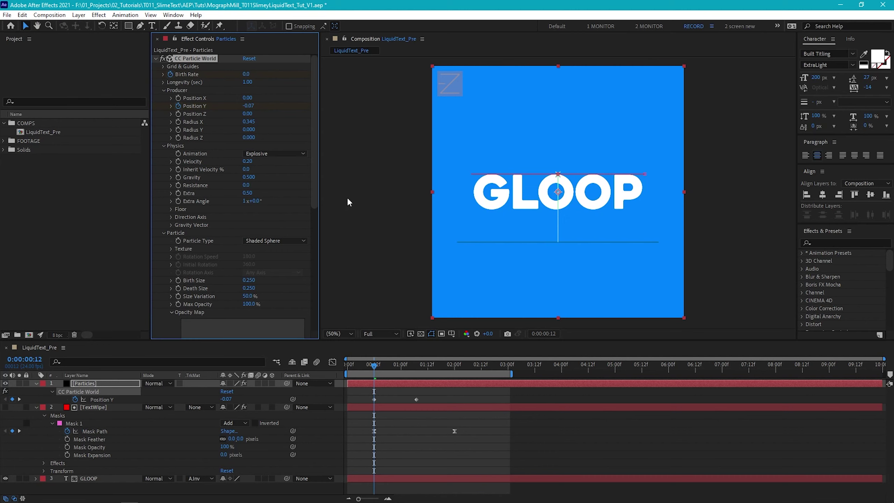
key("Page_Down")
key("Page_Down")
key("Page_Down")
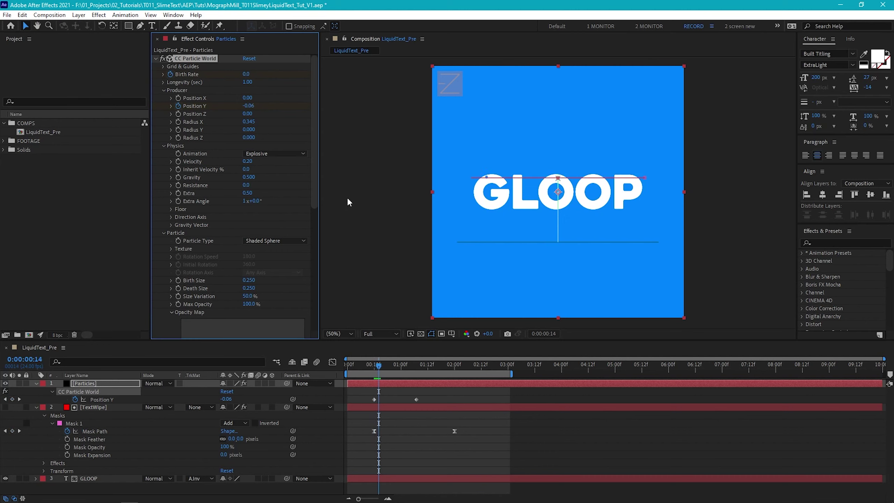
left_click(245, 73)
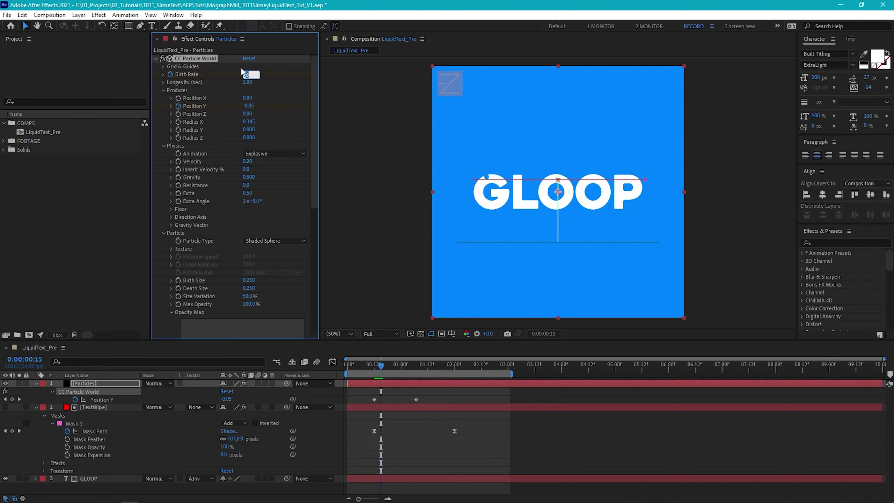
key("Return")
key("Home")
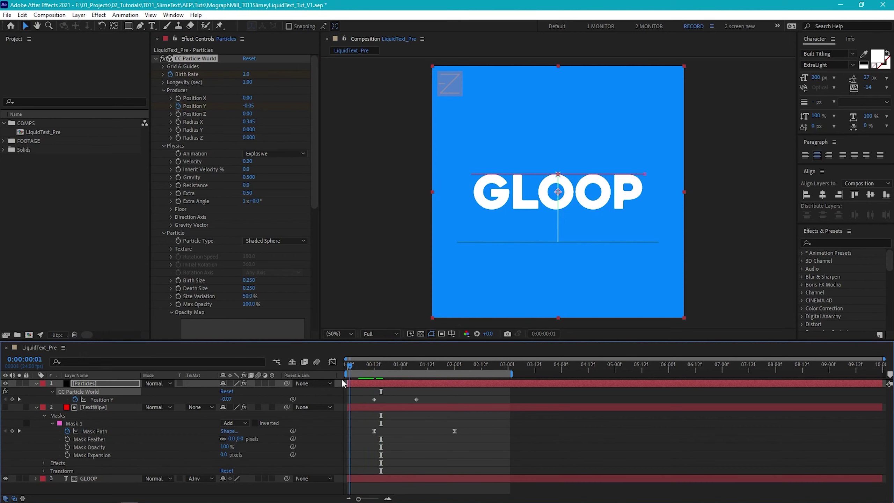
key("space")
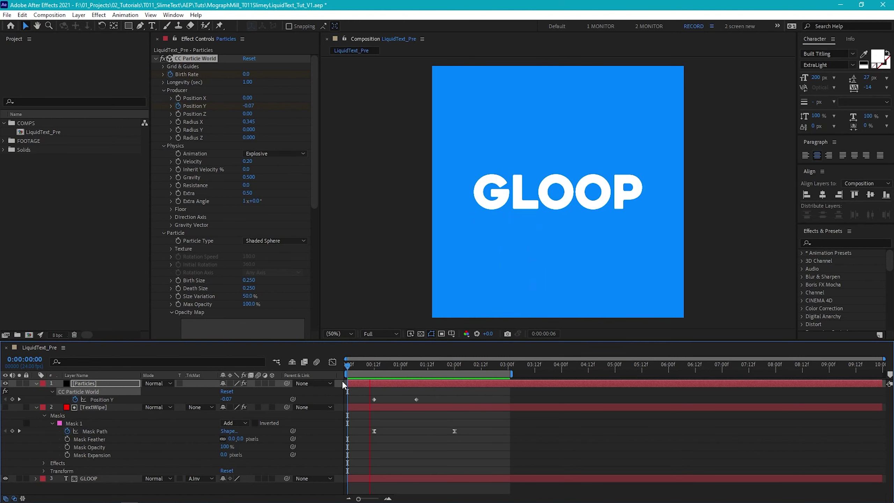
key("space")
Step: Set Birth Rate back to 0 at 0:00:01:10
left_click(365, 366)
left_click_drag(365, 368, 416, 370)
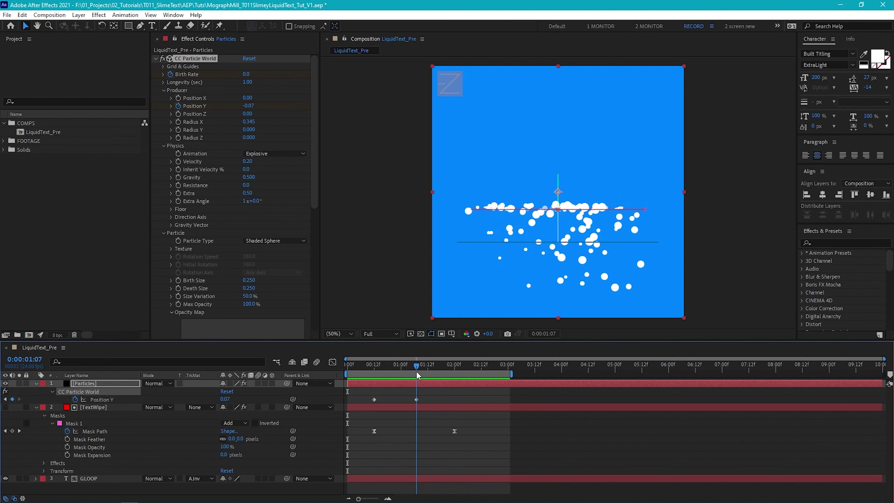
key("u")
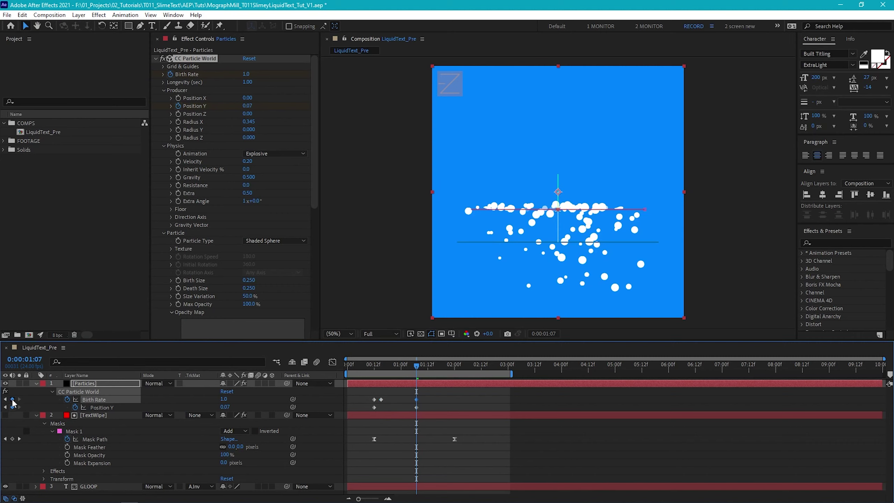
key("Page_Down")
key("Page_Down")
key("Page_Down")
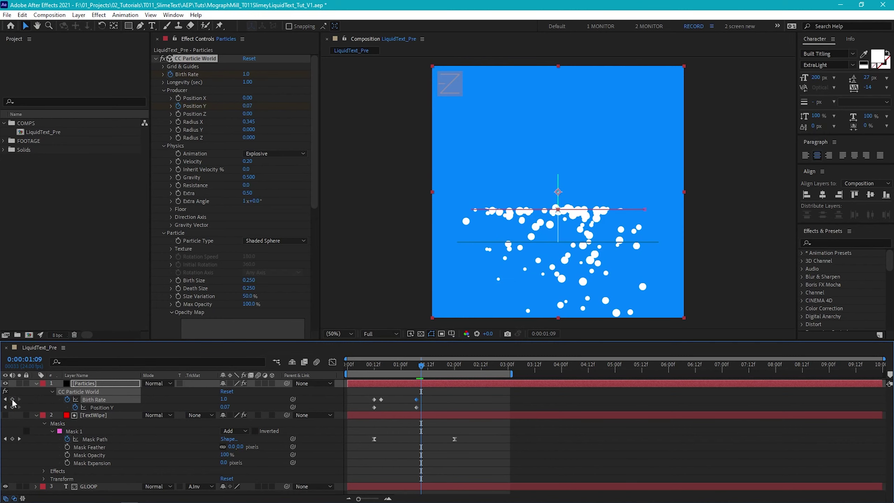
left_click(224, 399)
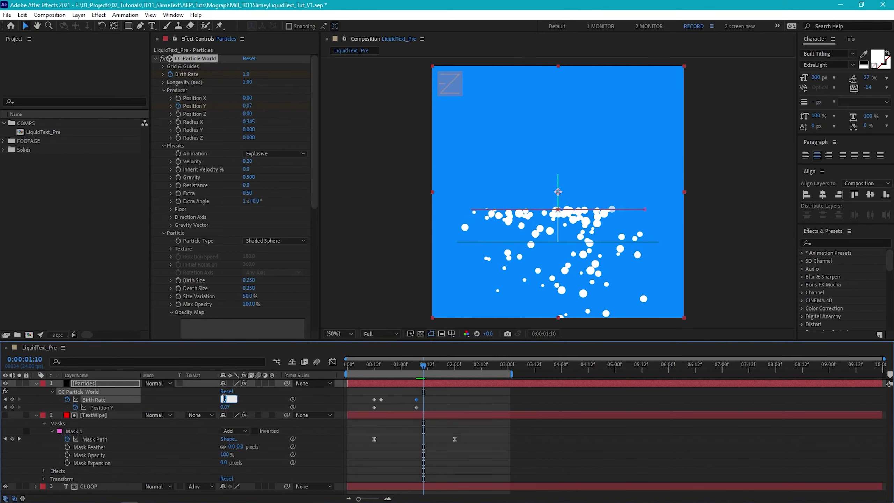
type("0")
key("Return")
Step: Preview the particle emission, checking frames between 0:00:00:06 and 0:00:01:03
key("Home")
key("space")
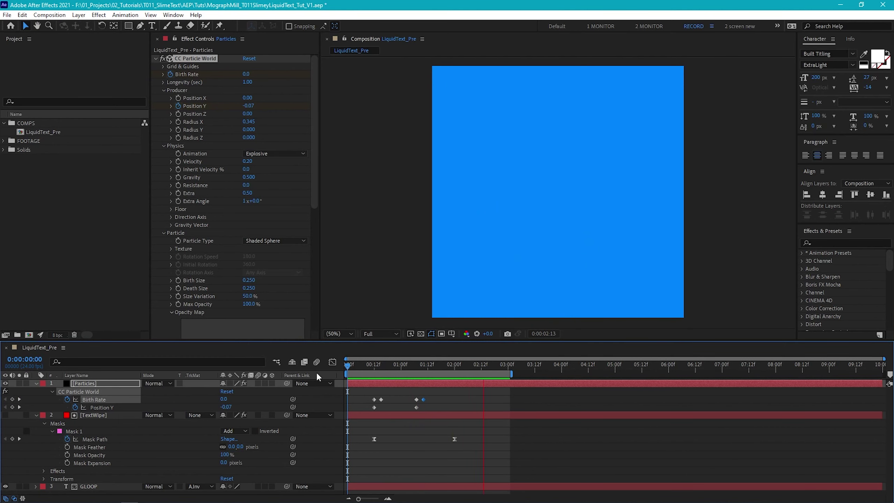
left_click(399, 366)
left_click_drag(400, 380, 385, 402)
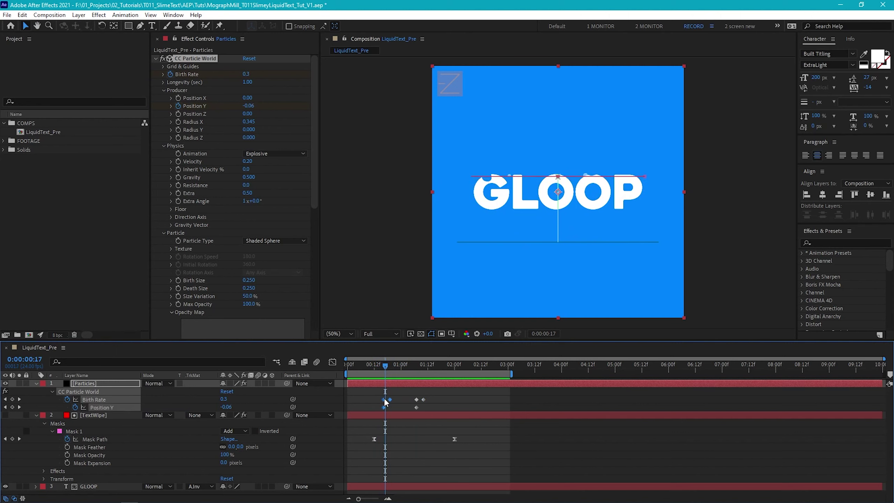
left_click_drag(386, 366, 361, 368)
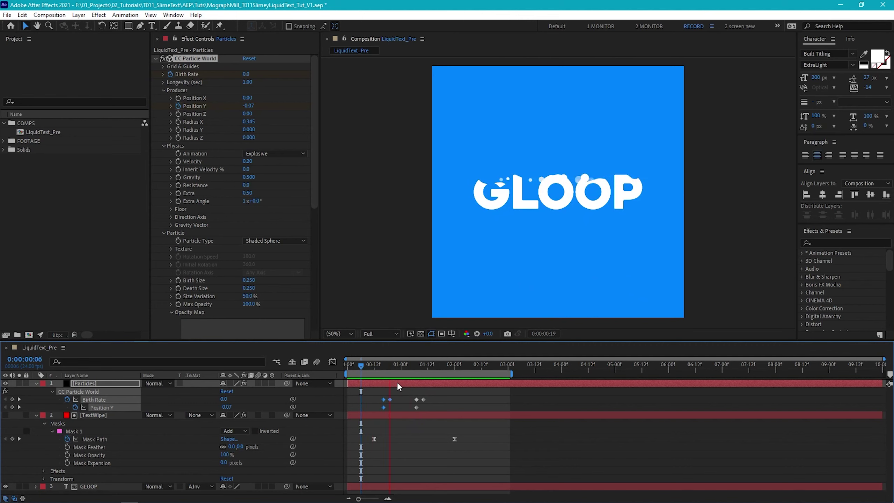
left_click(357, 367)
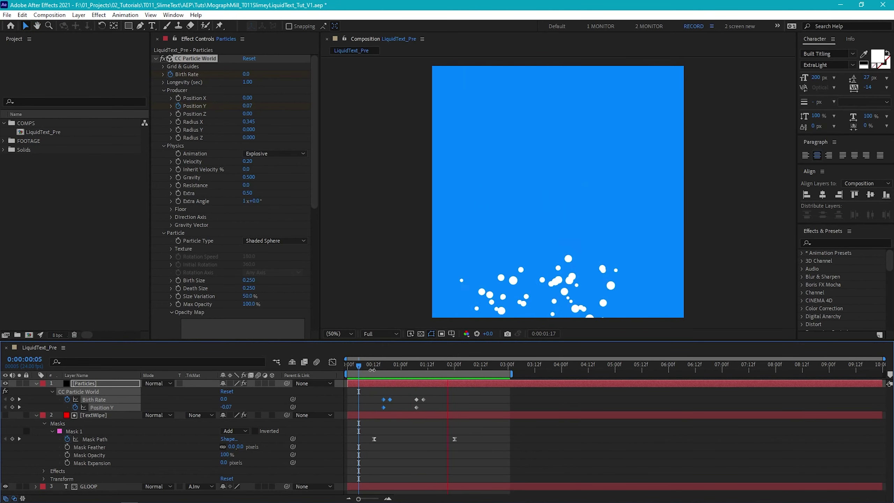
left_click(407, 368)
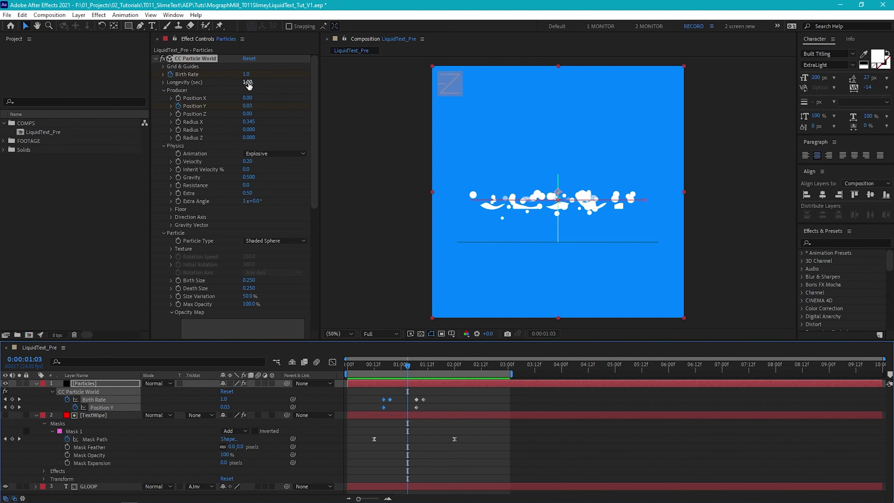
Step: Give particles a 5-second life and a 0.42 floor with Glue action, then preview
left_click_drag(249, 86, 261, 84)
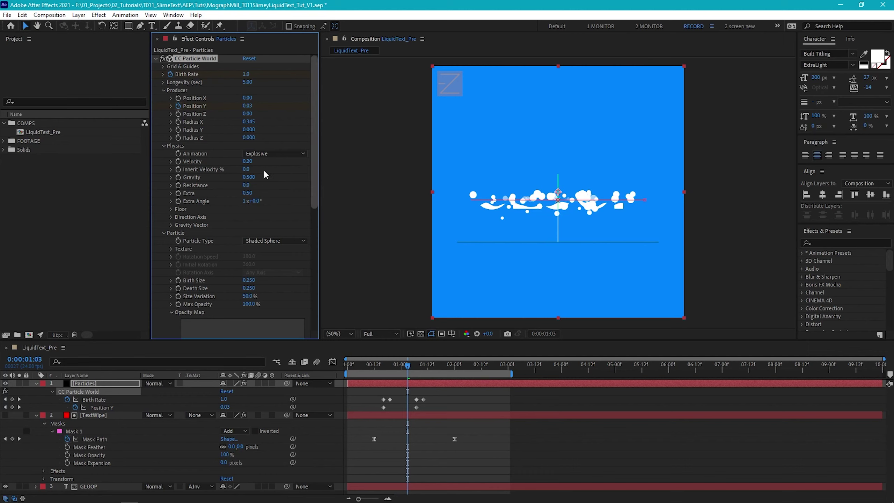
left_click(171, 209)
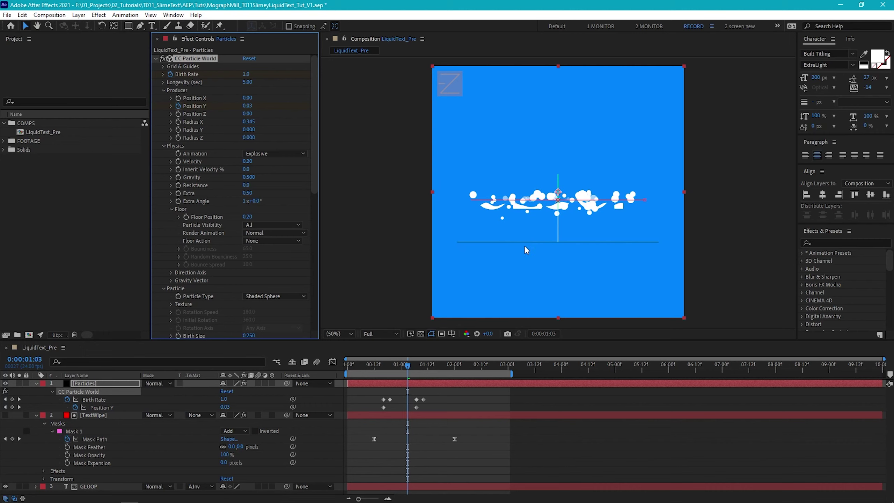
left_click_drag(247, 216, 248, 221)
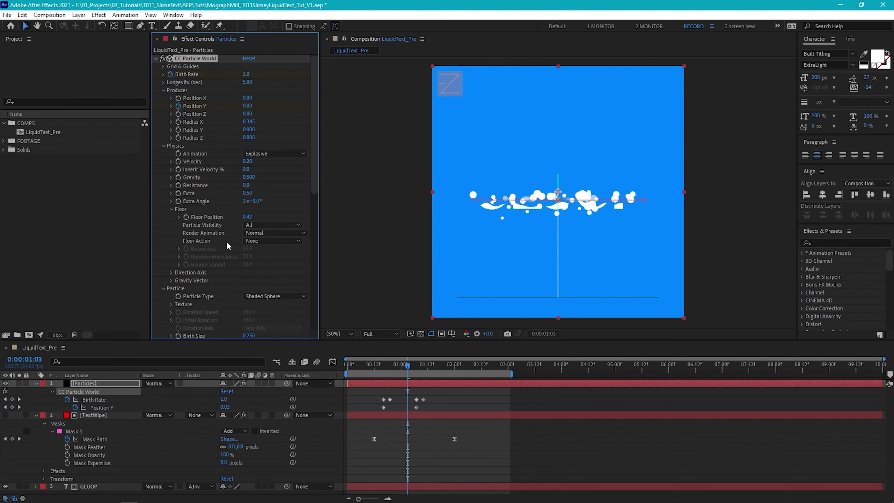
left_click(257, 241)
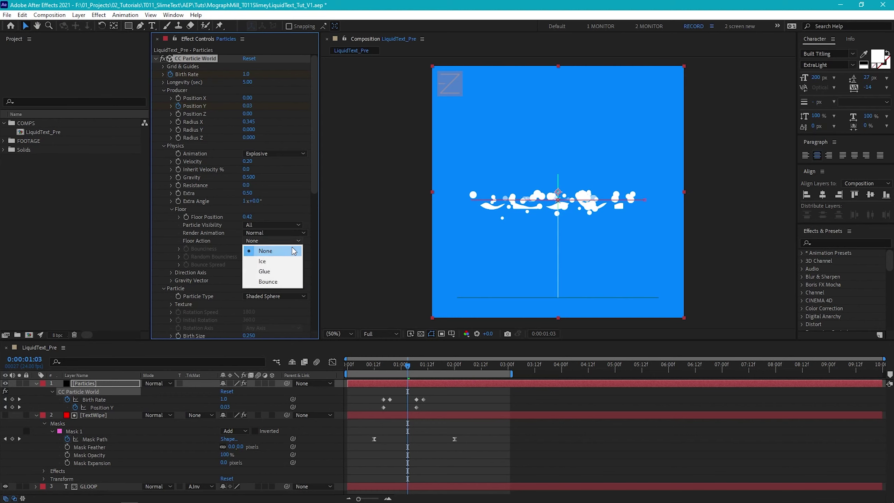
left_click(281, 270)
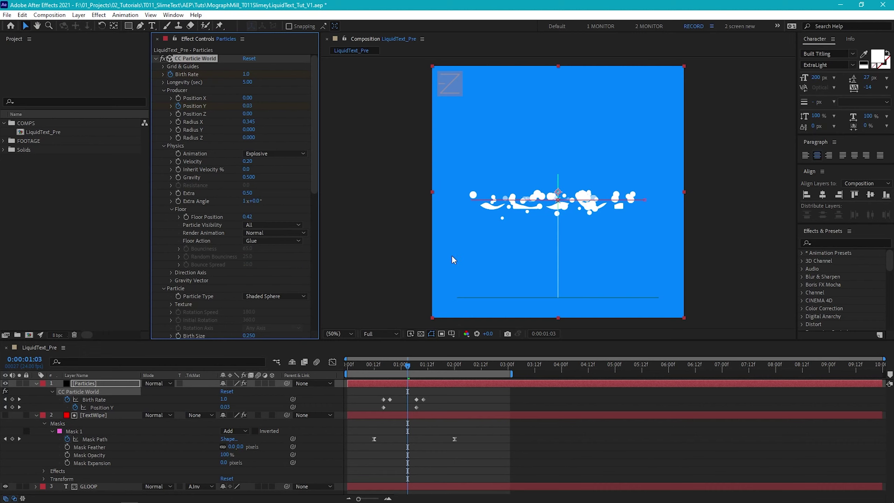
key("space")
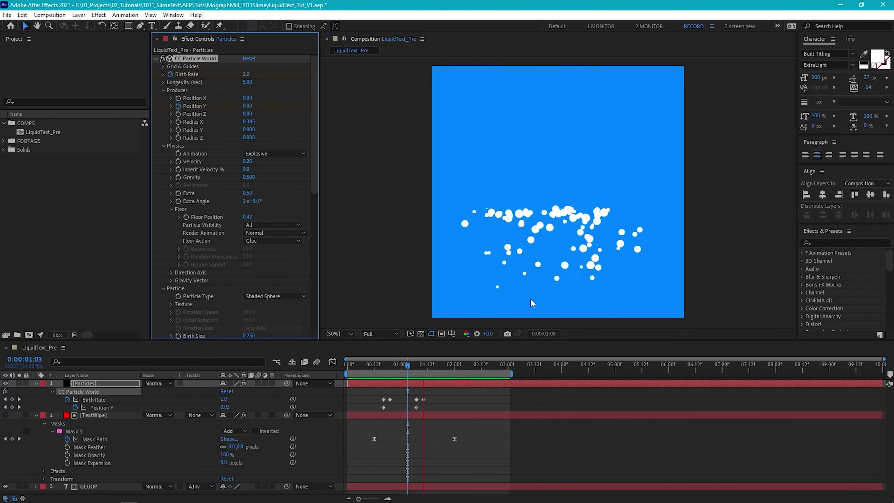
key("space")
Step: Raise the particles' Size Variation from 50% to 100%
scroll(292, 161, "down", 5)
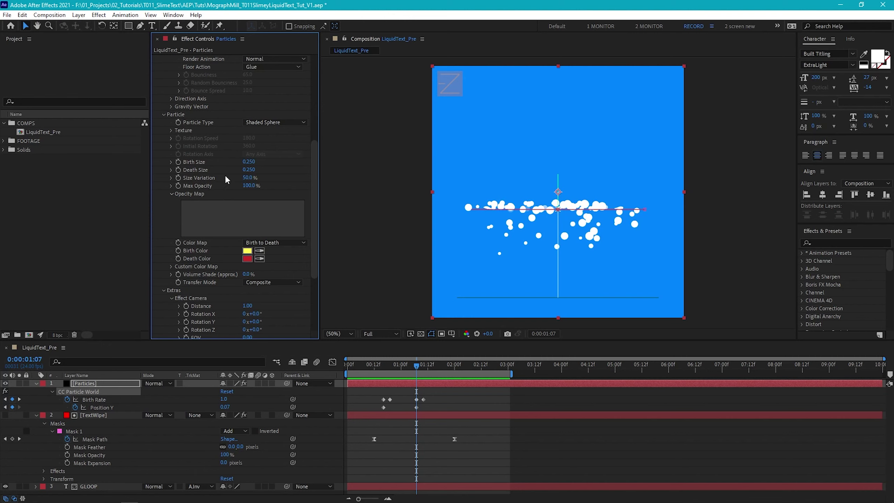
left_click_drag(247, 181, 267, 180)
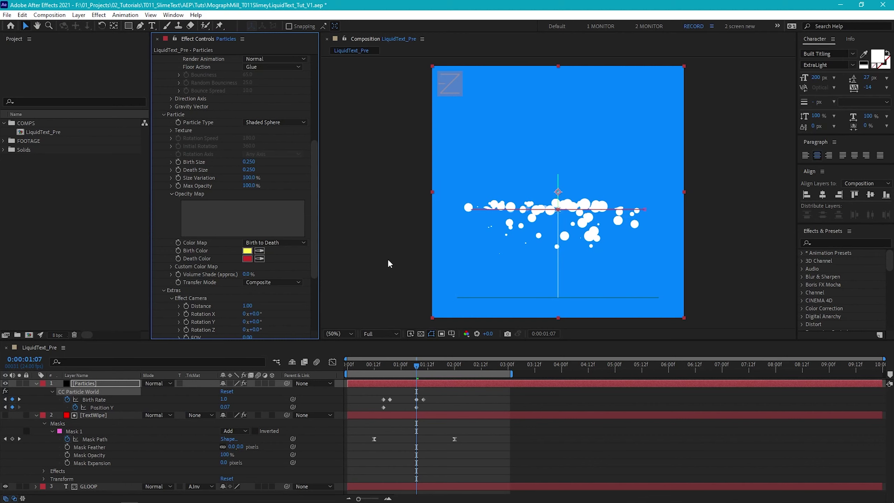
scroll(285, 245, "up", 5)
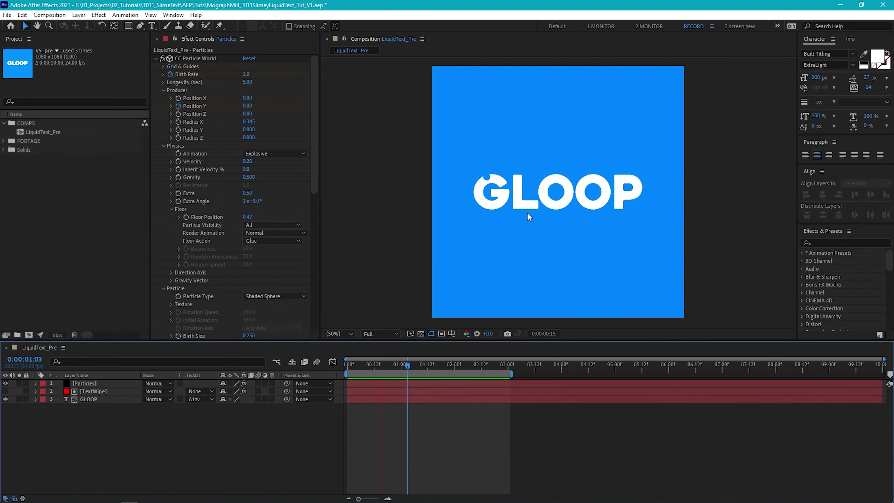
Step: Add a new adjustment layer named Blend
key("space")
key("ctrl+alt+y")
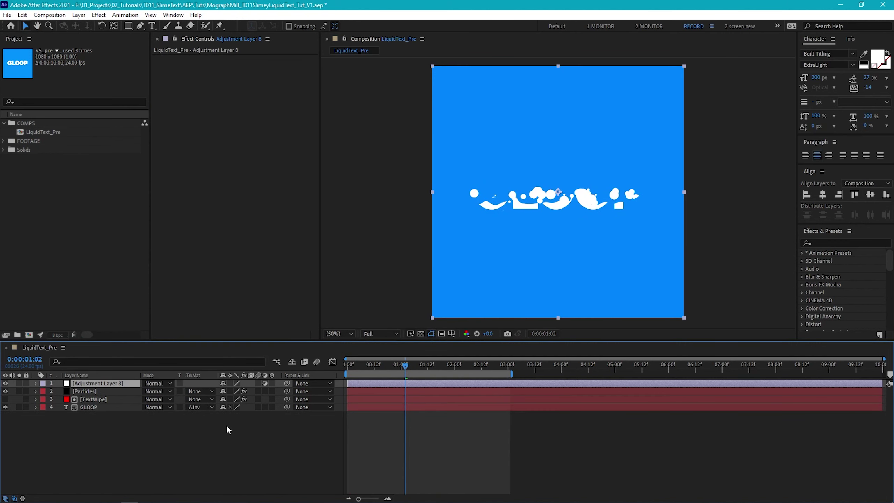
key("Return")
type("Blend")
key("Return")
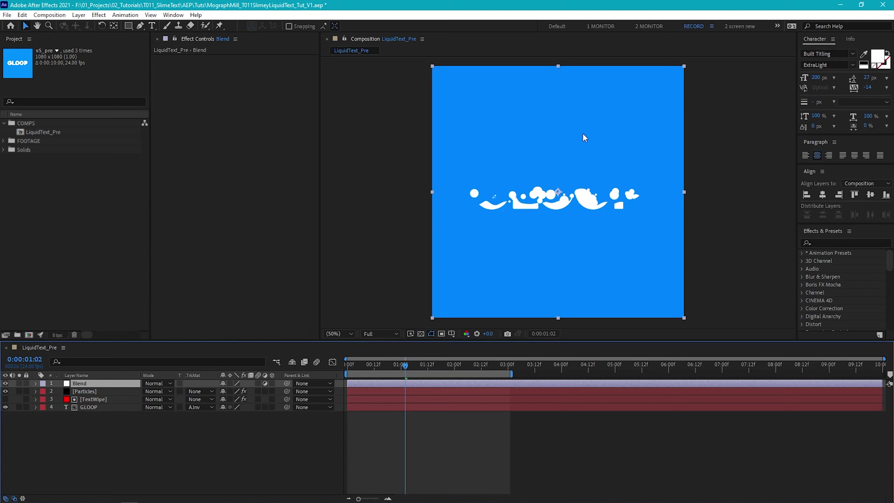
Step: Apply Fast Box Blur to Blend with a blur radius of 3
left_click(99, 14)
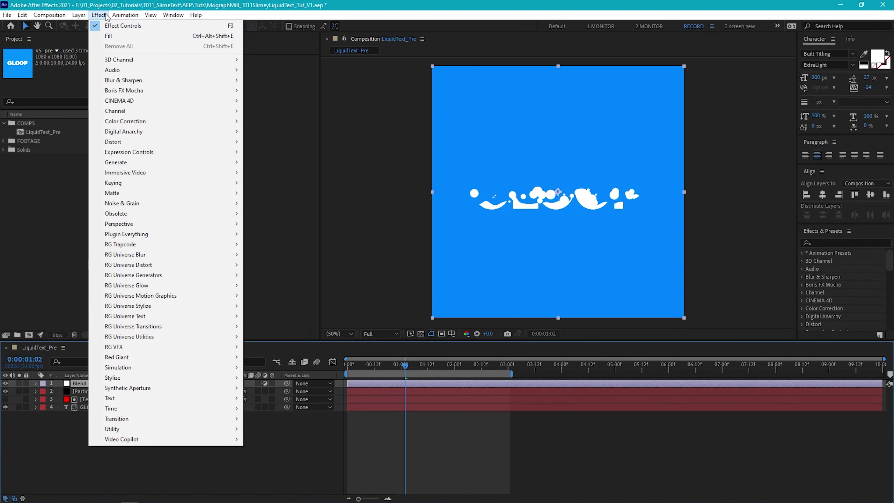
mouse_move(169, 83)
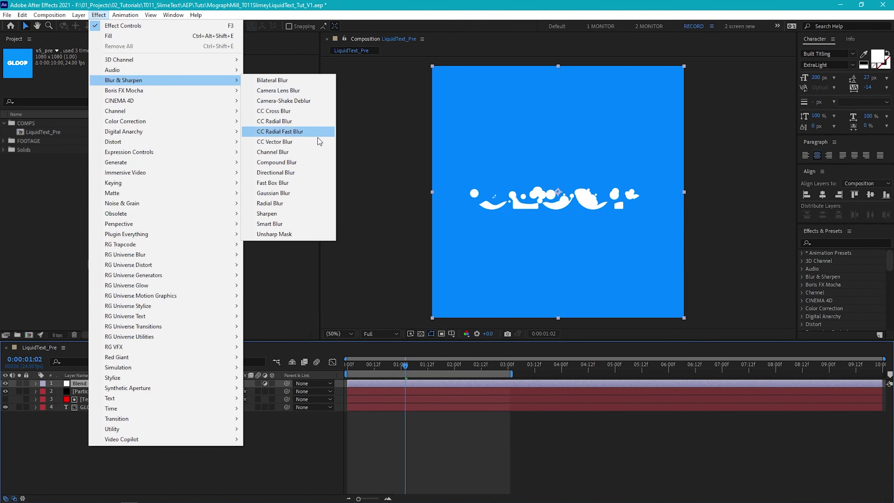
left_click(309, 183)
left_click(248, 66)
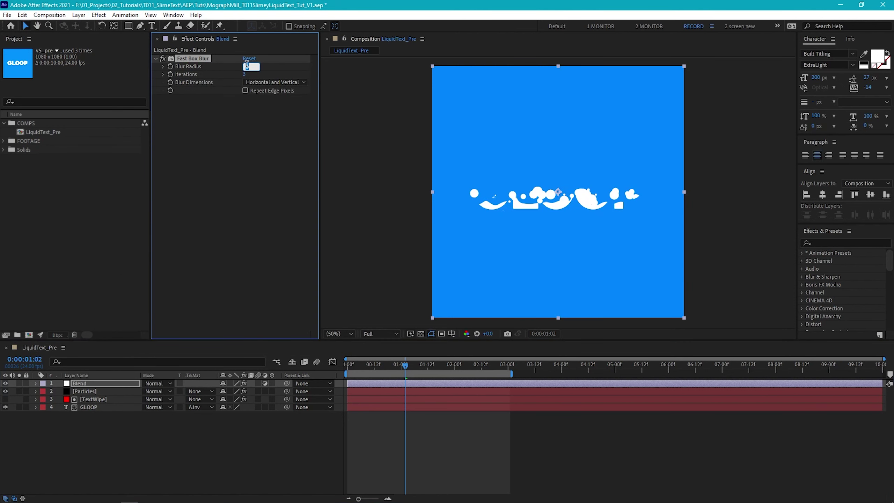
type("3")
key("Return")
Step: Add a Simple Choker below the blur with Choke Matte -2
left_click(99, 15)
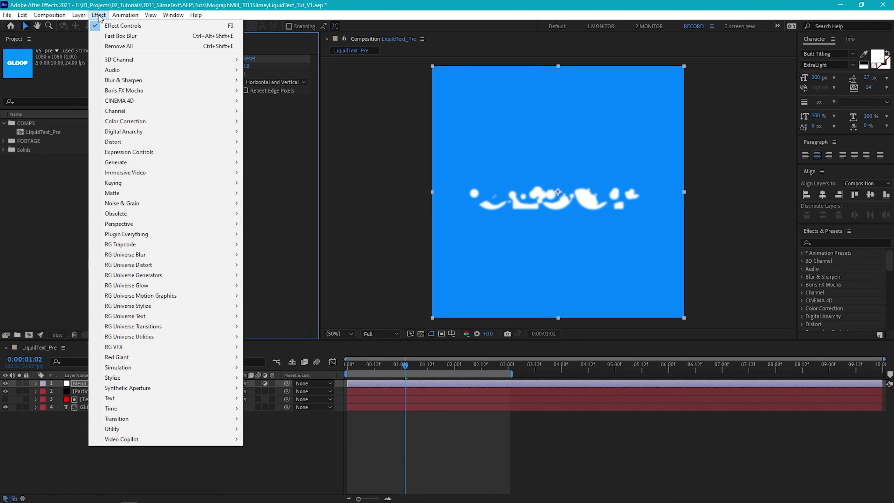
mouse_move(155, 194)
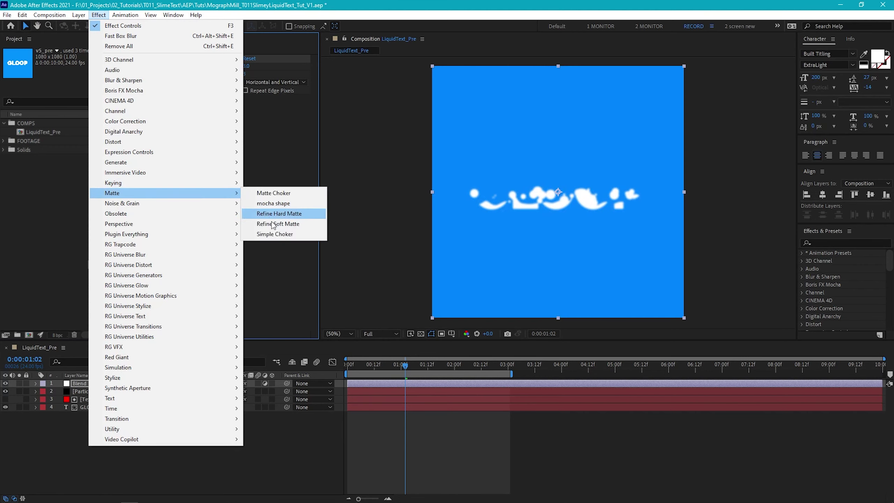
left_click(277, 235)
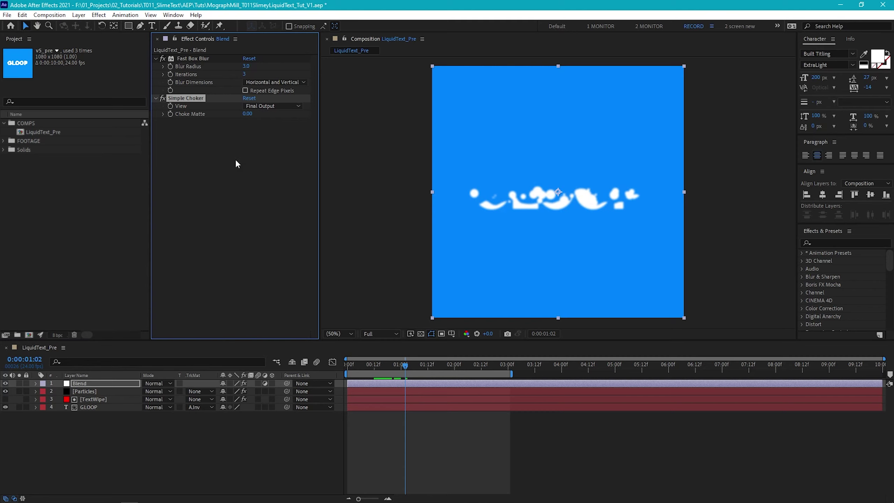
left_click(248, 113)
type("-2")
key("Return")
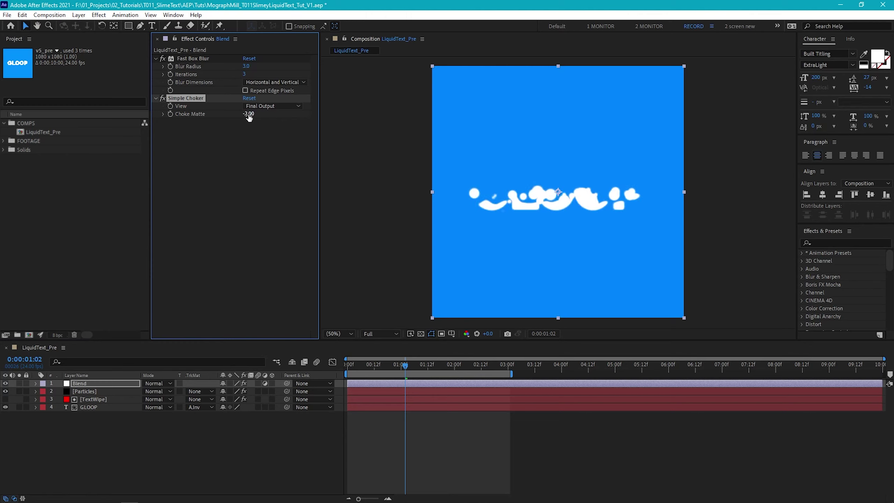
Step: Duplicate the choker twice, setting the copies' Choke Matte to 4 and -2
key("ctrl+d")
left_click(249, 137)
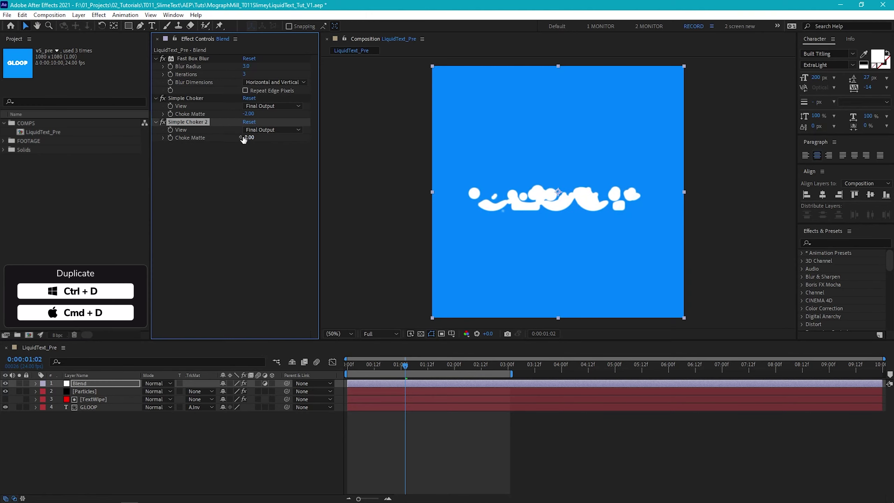
type("4")
key("Return")
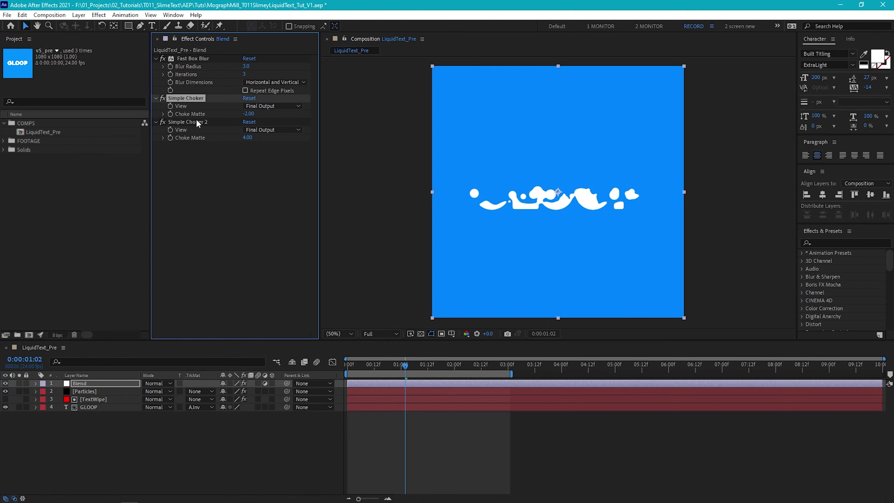
left_click(199, 121)
key("ctrl+d")
left_click(247, 162)
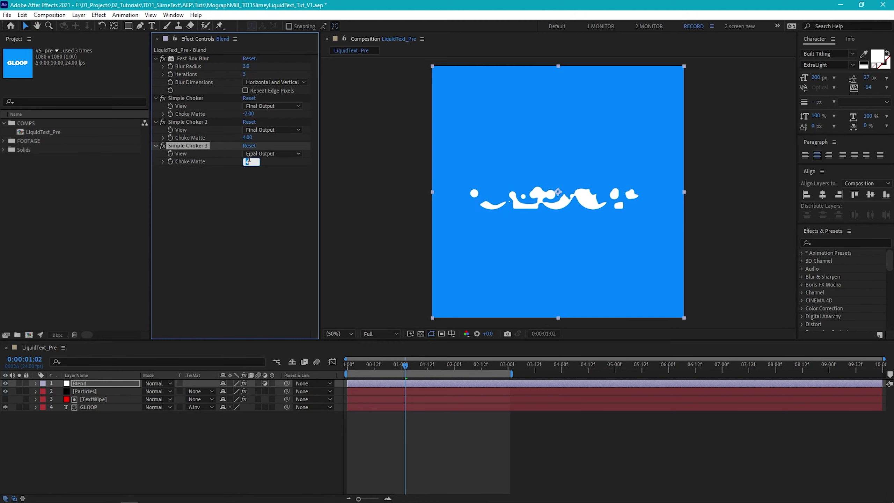
type("-2")
key("Return")
key("Home")
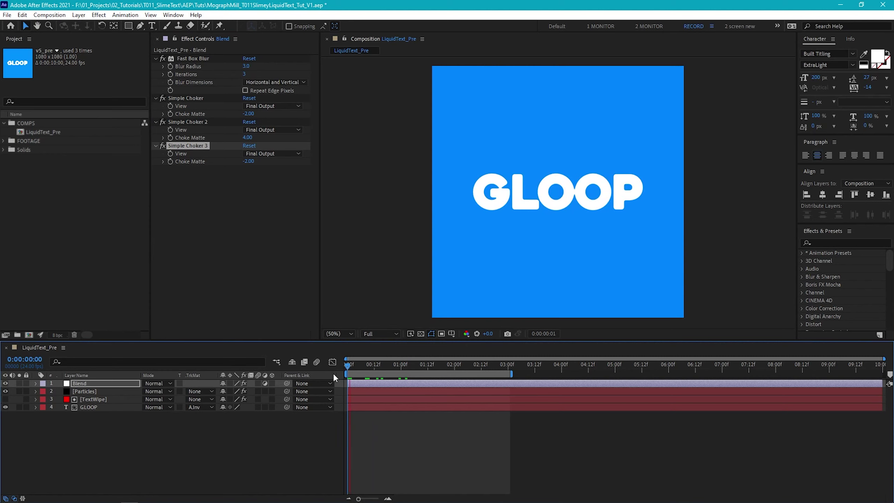
key("space")
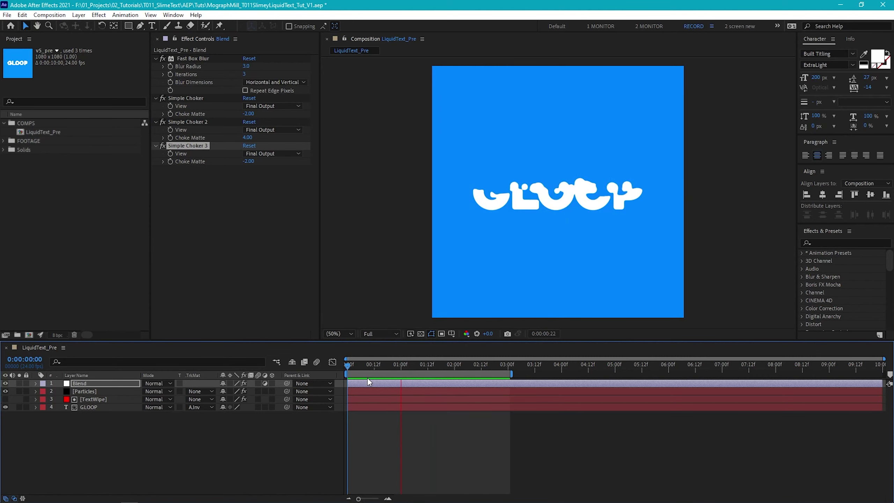
key("space")
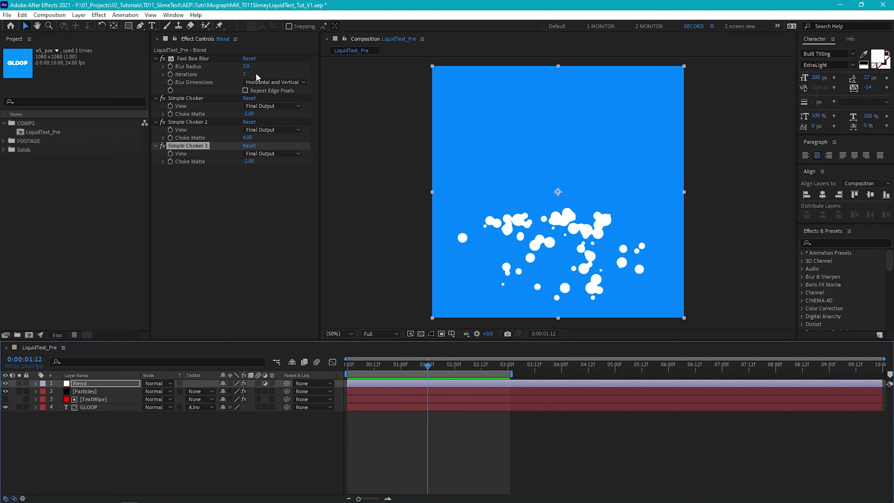
mouse_move(246, 69)
left_mouse_down()
mouse_move(257, 70)
mouse_move(246, 70)
left_mouse_up()
left_click(261, 236)
key("Home")
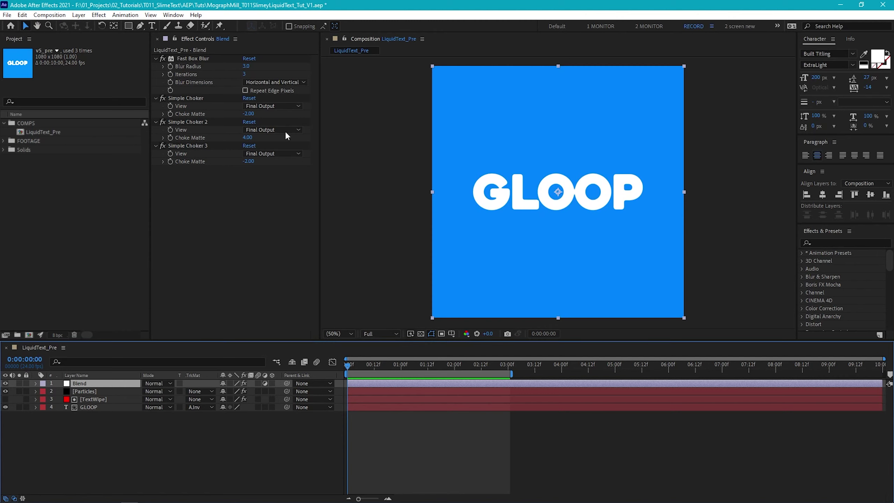
left_click(244, 67)
left_click_drag(244, 67, 245, 66)
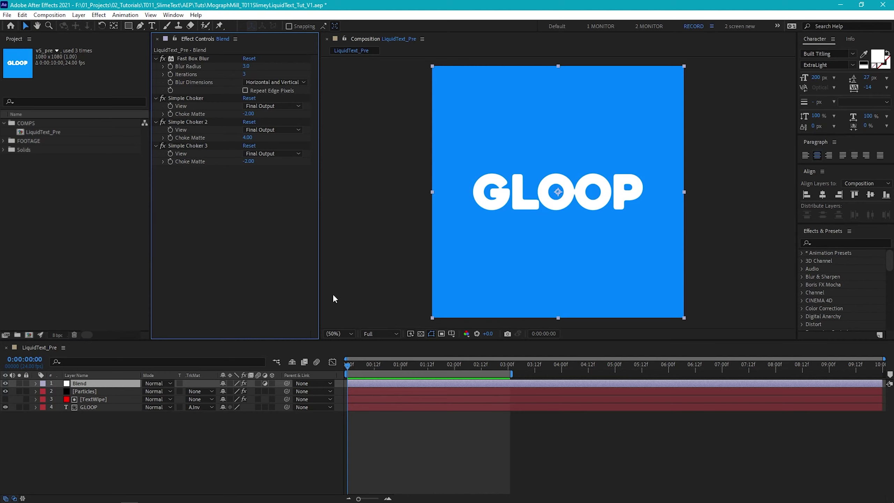
Step: Draw a rectangle mask over the comp's upper half and keyframe its Mask Path at frame 12
left_click(128, 25)
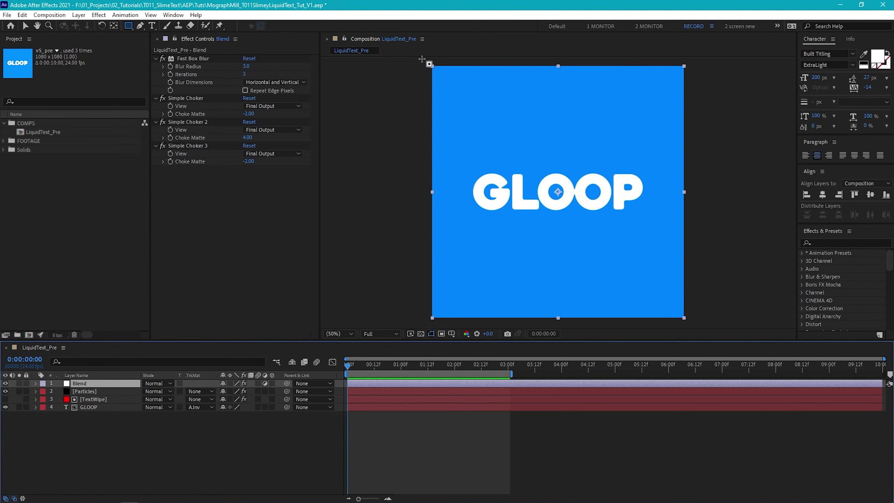
left_click_drag(421, 60, 697, 173)
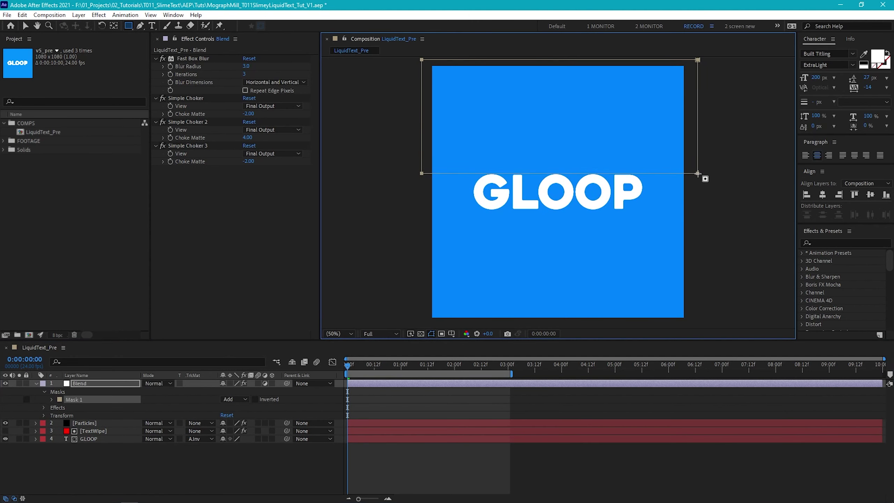
left_click(373, 367)
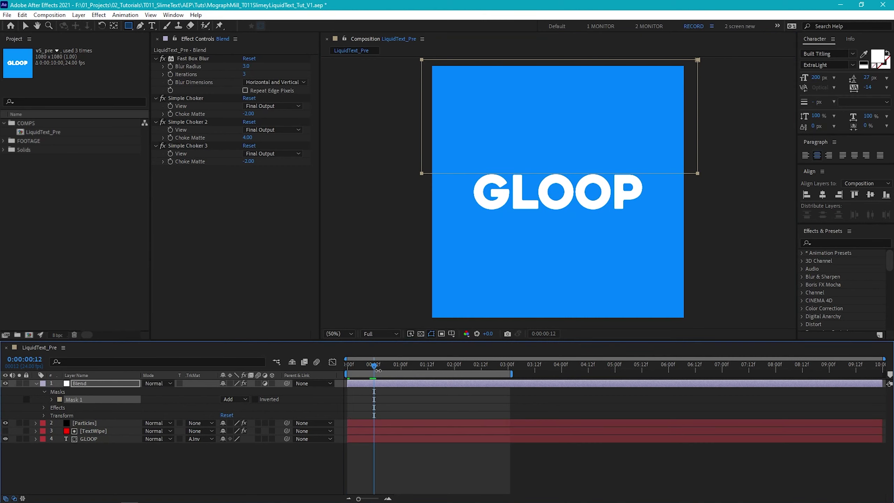
left_click(51, 399)
left_click(67, 407)
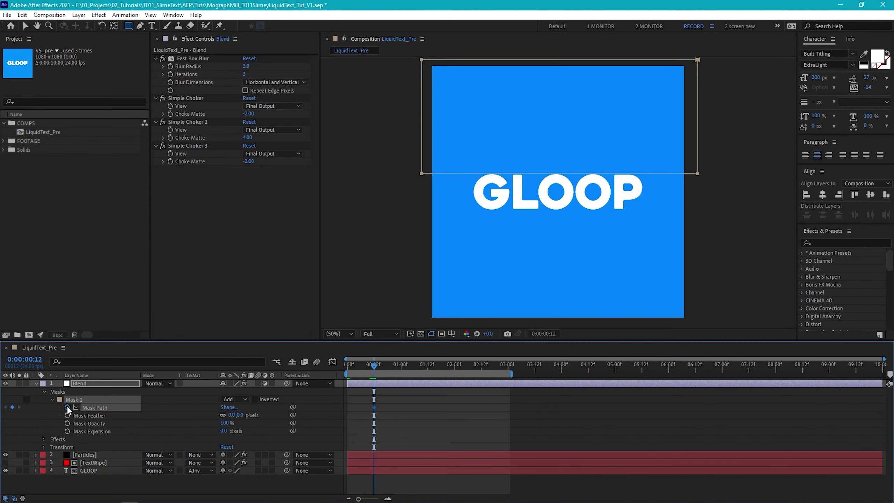
Step: Stretch the mask's bottom edge lower at later frames, reaching the frame bottom by 1:12
left_click_drag(374, 368, 412, 370)
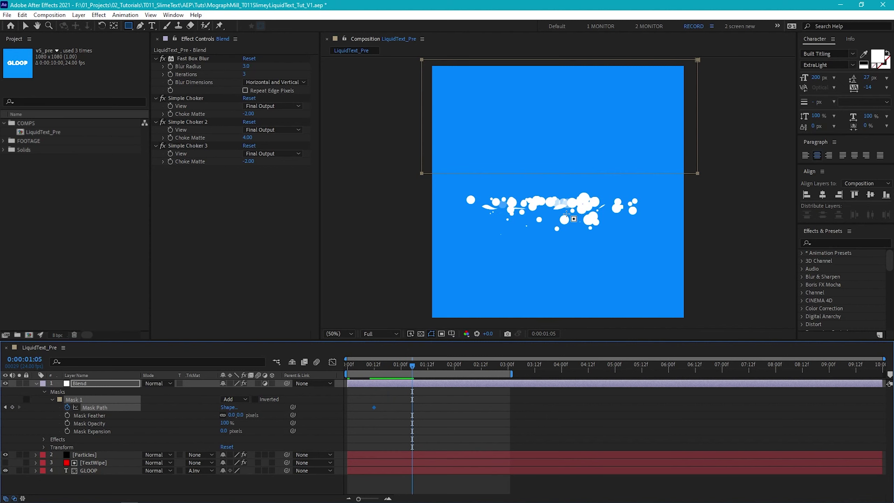
key("v")
double_click(566, 173)
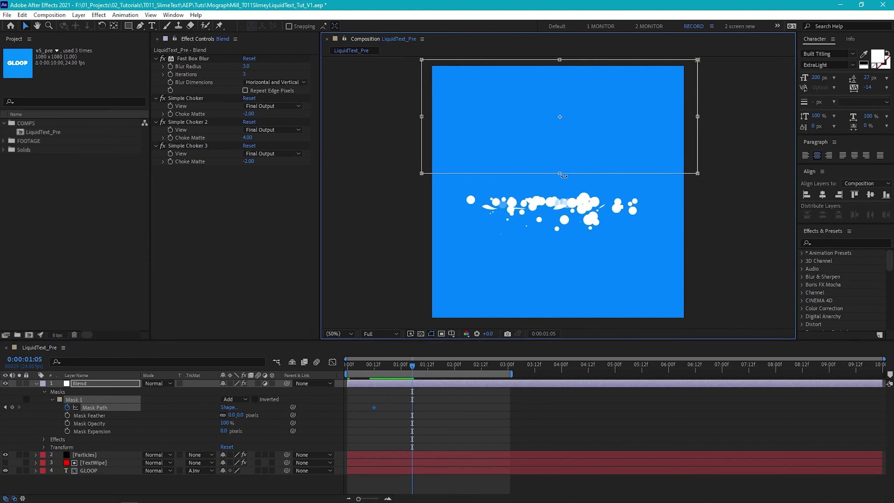
left_click_drag(560, 173, 554, 211)
left_click_drag(412, 367, 431, 374)
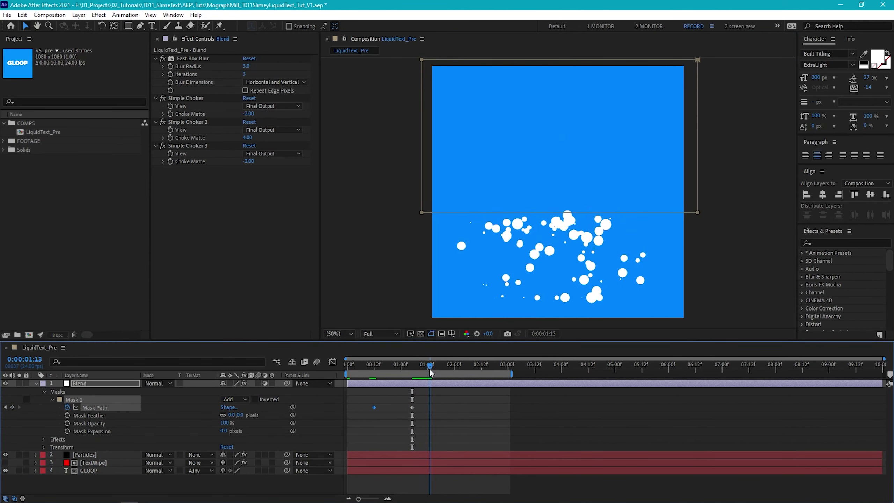
double_click(532, 212)
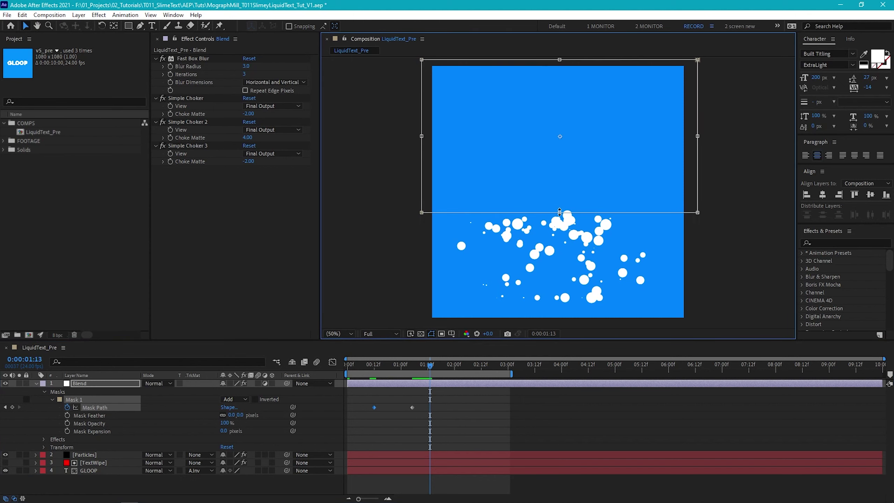
left_click_drag(559, 213, 560, 323)
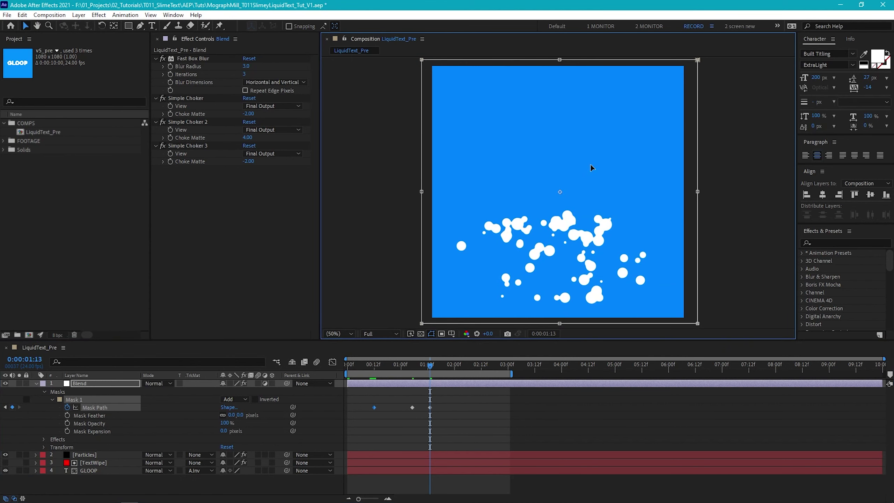
left_click(392, 369)
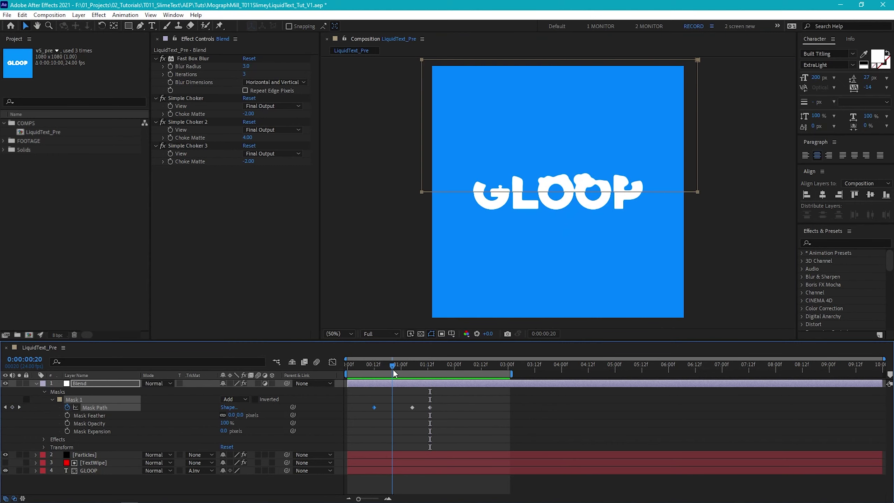
mouse_move(393, 369)
left_mouse_down()
mouse_move(381, 369)
mouse_move(395, 372)
left_mouse_up()
Step: Undo a 24-pixel mask feather back to zero, then expand Blend's properties and Effects group
scroll(527, 220, "up", 2)
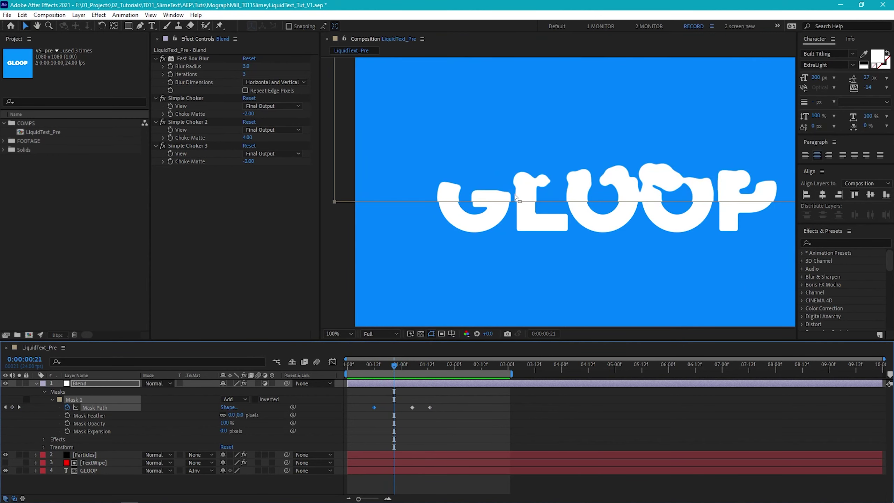
key("f")
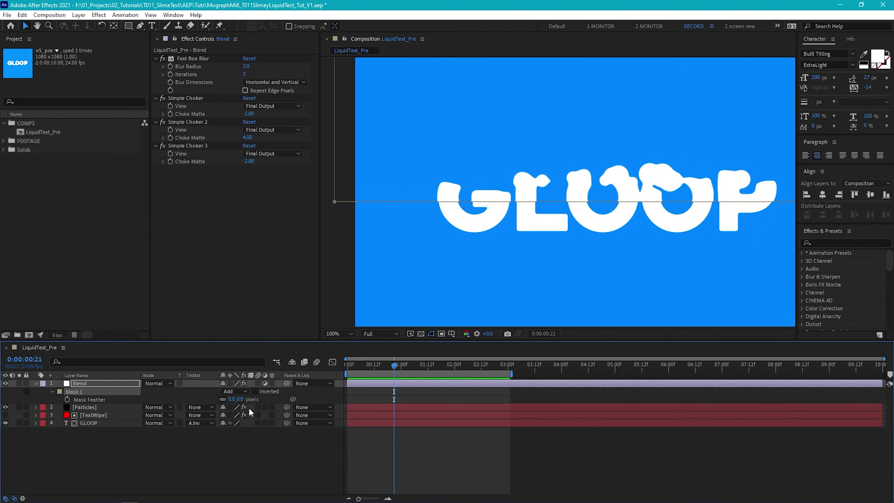
left_click_drag(234, 399, 451, 281)
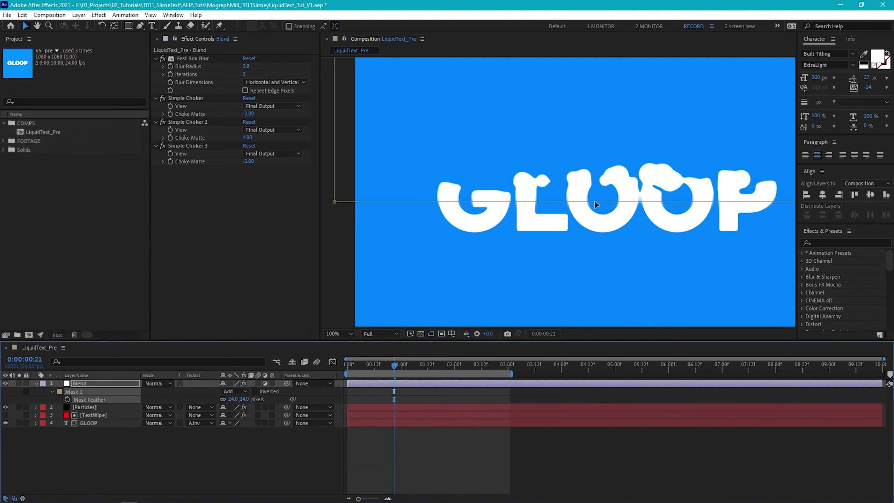
key("ctrl+z")
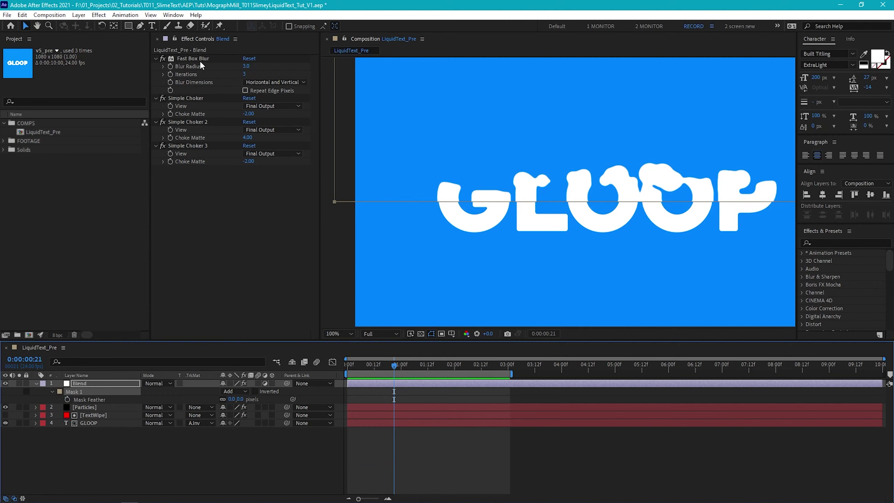
left_click(36, 383)
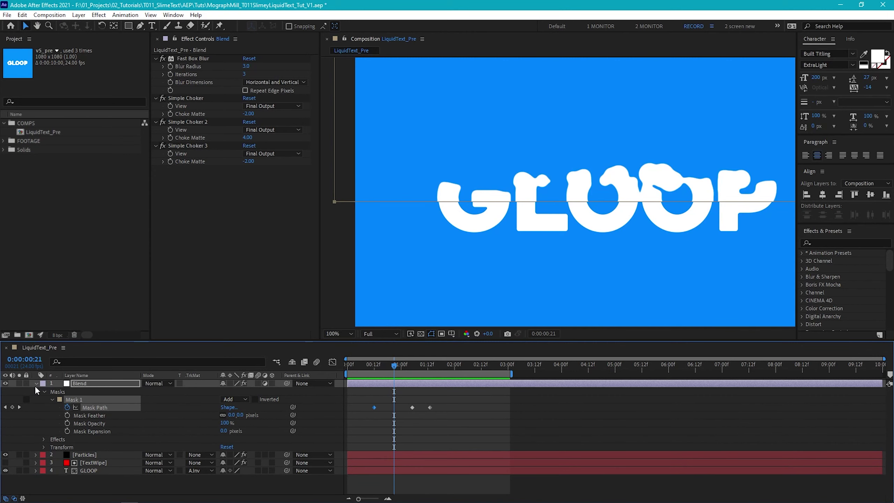
left_click(44, 439)
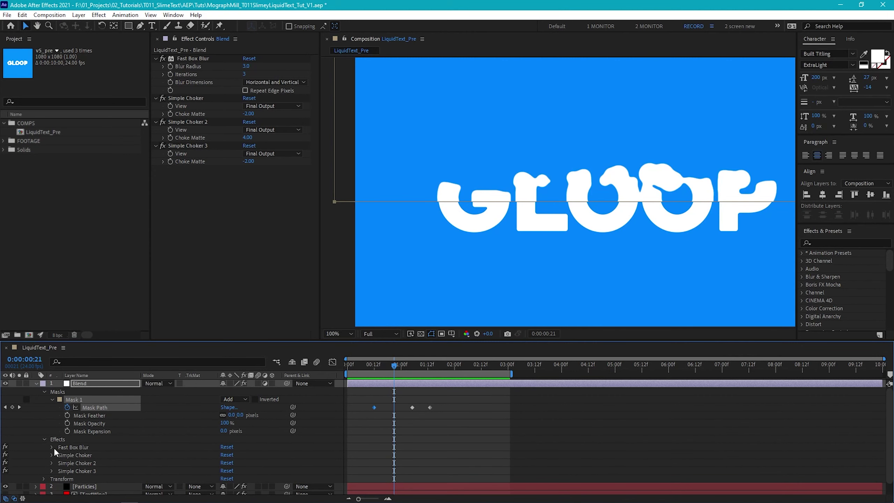
Step: Limit Fast Box Blur to Mask 1 and feather the mask to 58 pixels
left_click(51, 446)
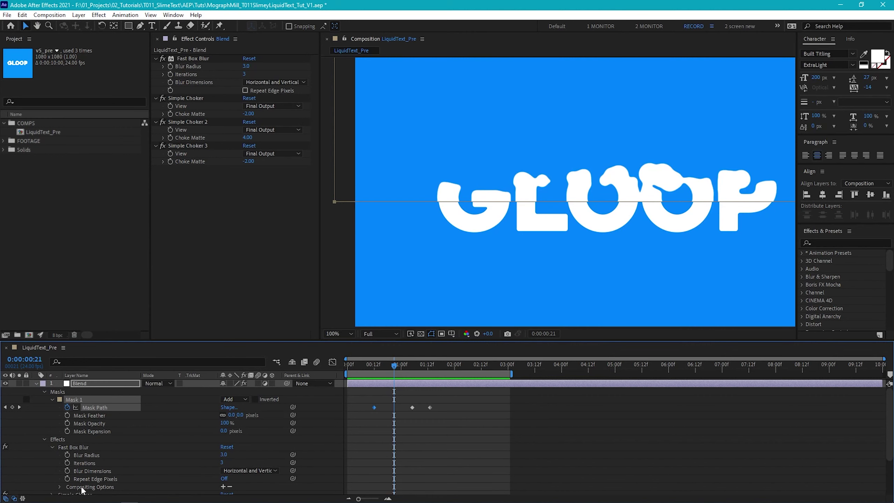
left_click(223, 487)
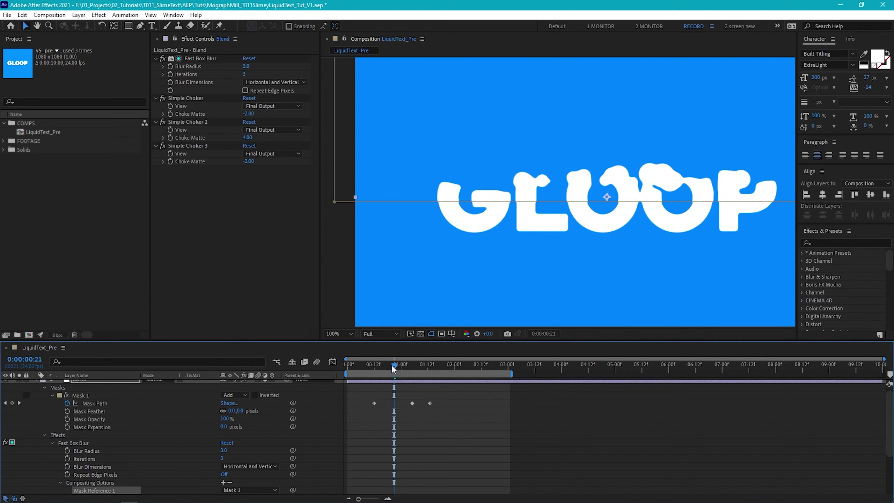
left_click_drag(393, 368, 389, 369)
left_click_drag(229, 411, 239, 411)
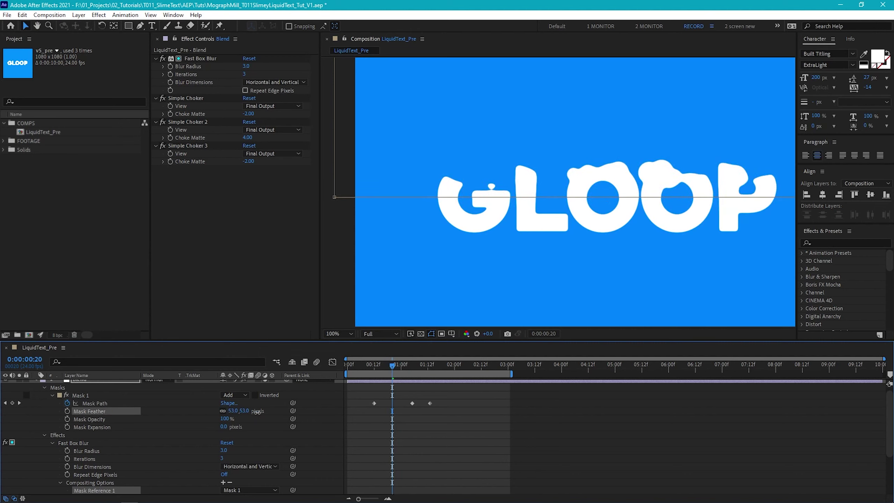
left_click_drag(258, 411, 260, 411)
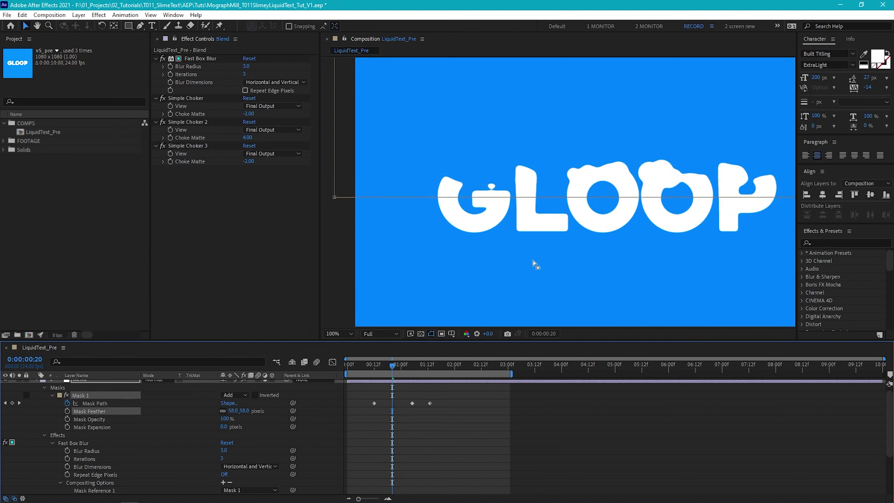
Step: Scrub later frames, fit the comp in the viewer, and preview the slime from the start
key("Page_Up")
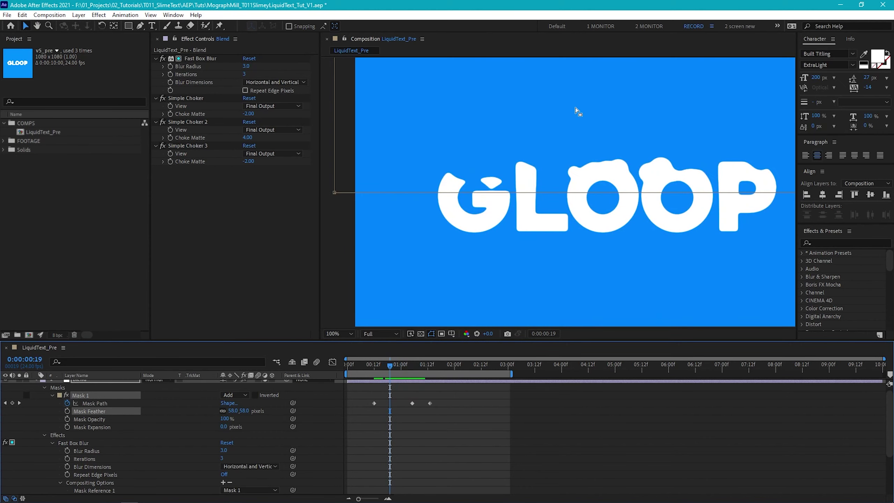
left_click_drag(389, 363, 410, 367)
key("Home")
key("alt+slash")
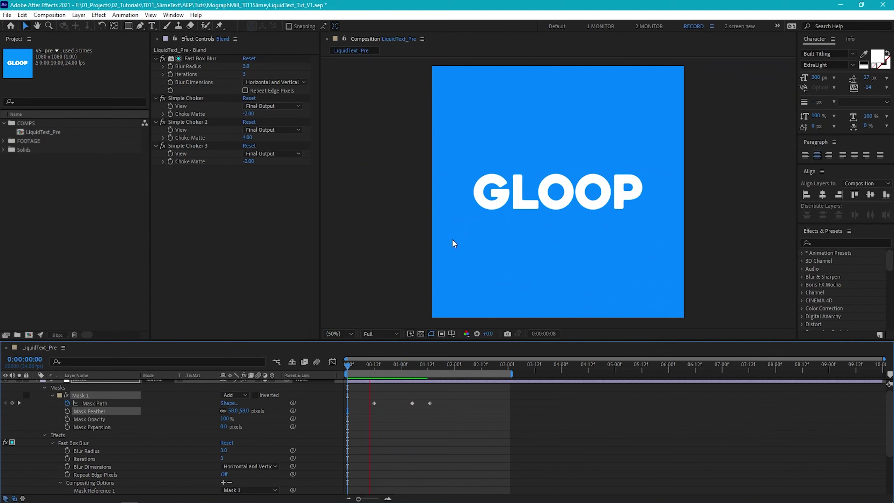
key("space")
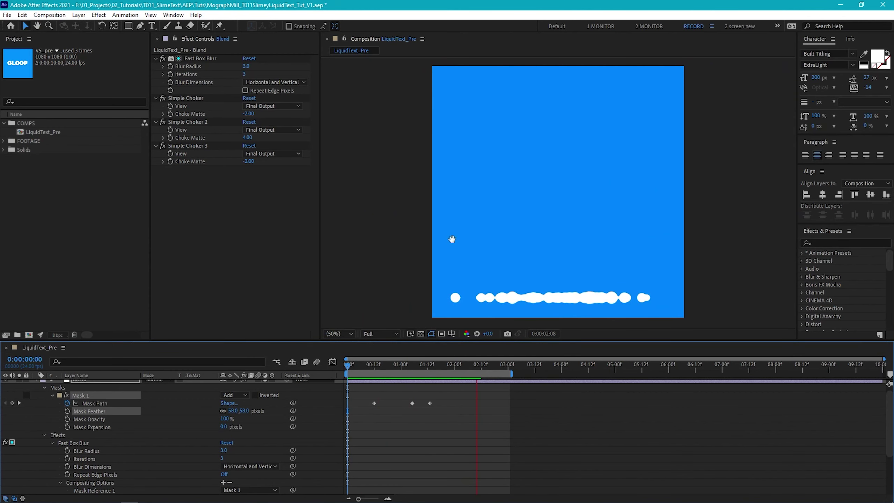
key("space")
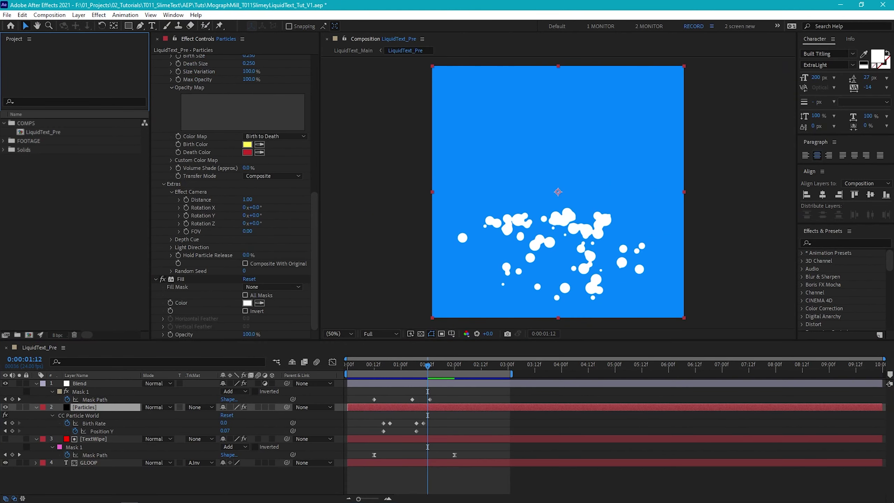
Step: Select the Particles layer to show its CC Particle World settings and keyframes
left_click(5, 150)
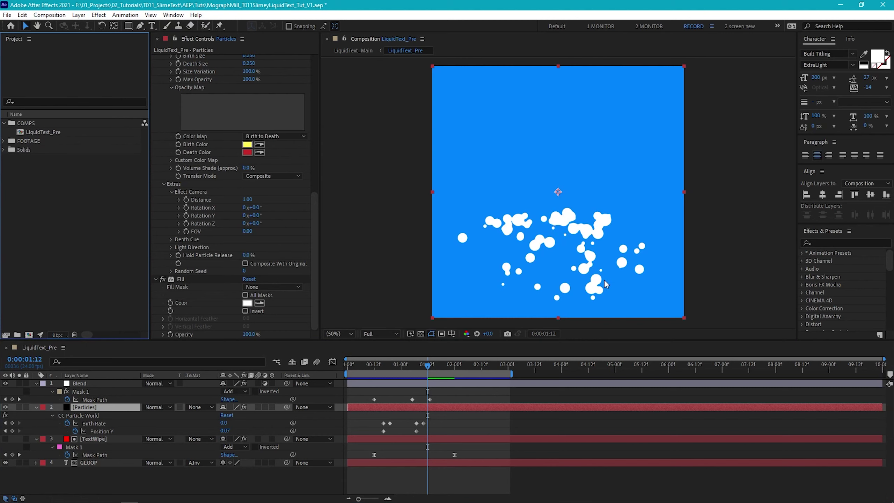
left_click(107, 415)
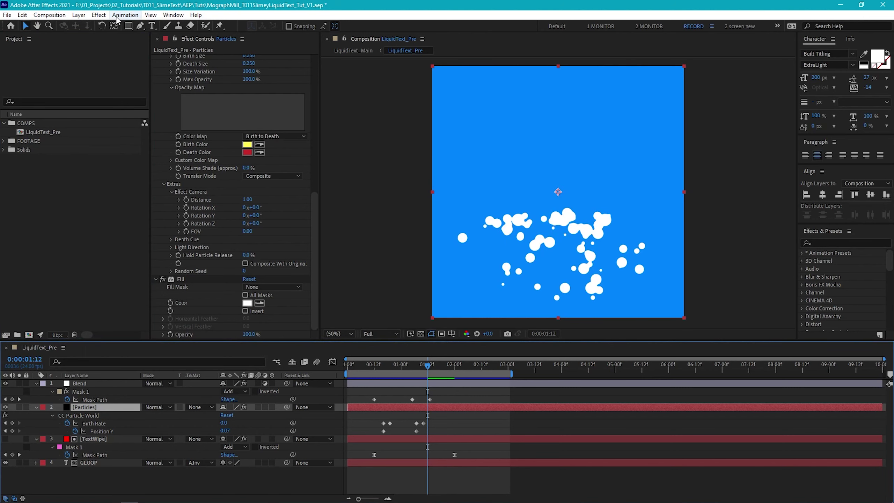
Step: Apply Stylize > Roughen Edges to Particles with Scale 134 and scrub to check the drips
left_click(98, 15)
mouse_move(190, 377)
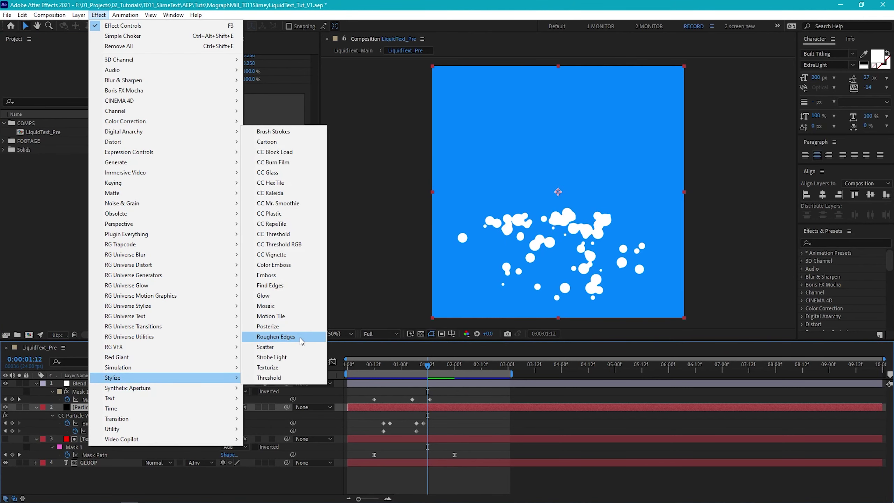
left_click(278, 338)
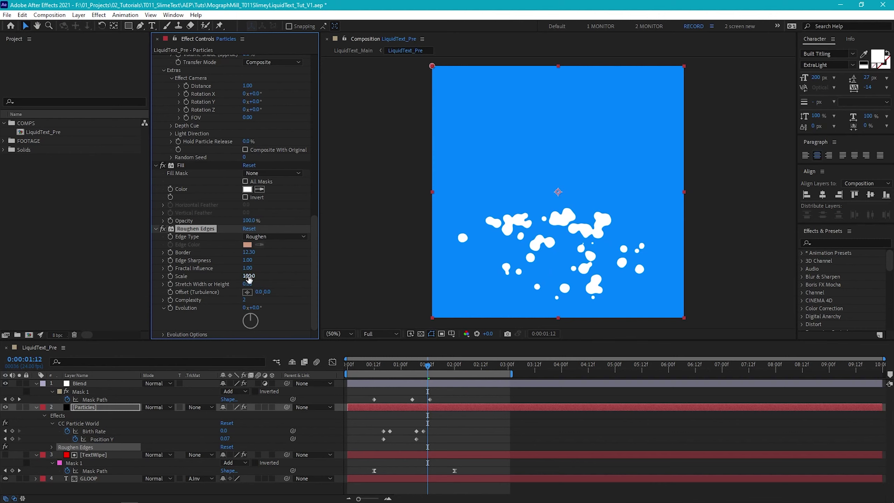
left_click_drag(248, 275, 265, 277)
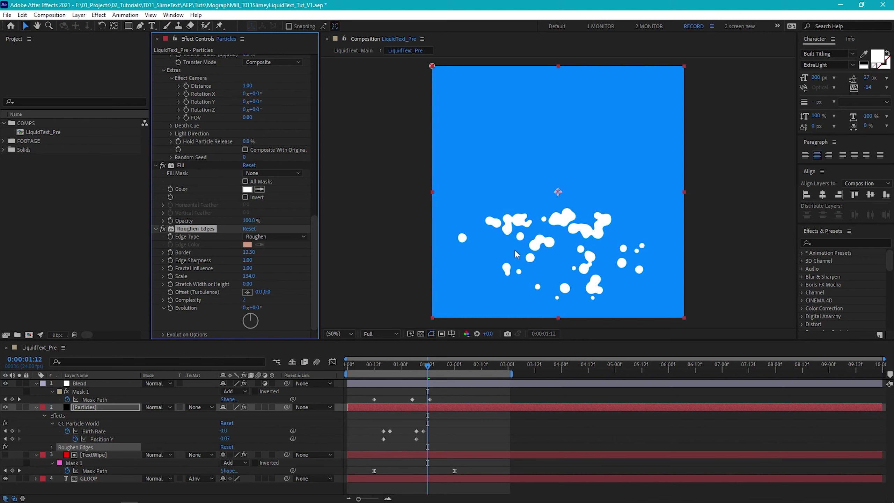
key("space")
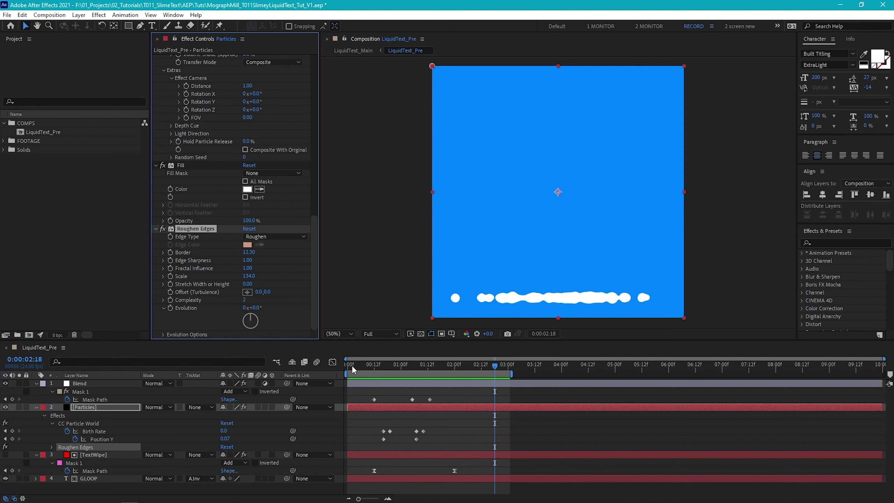
left_click_drag(351, 364, 389, 360)
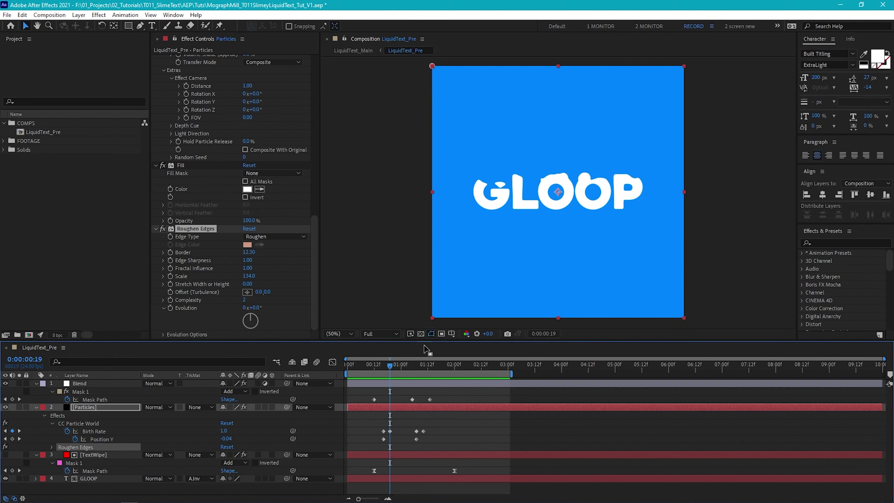
mouse_move(390, 363)
left_mouse_down()
mouse_move(402, 364)
mouse_move(391, 365)
left_mouse_up()
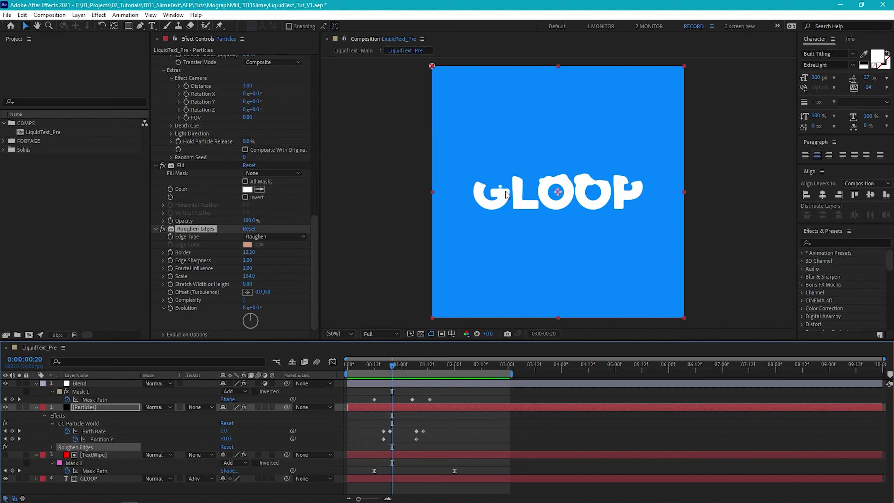
Step: Set a Birth Rate keyframe of 1.8 one frame earlier
left_click(424, 313)
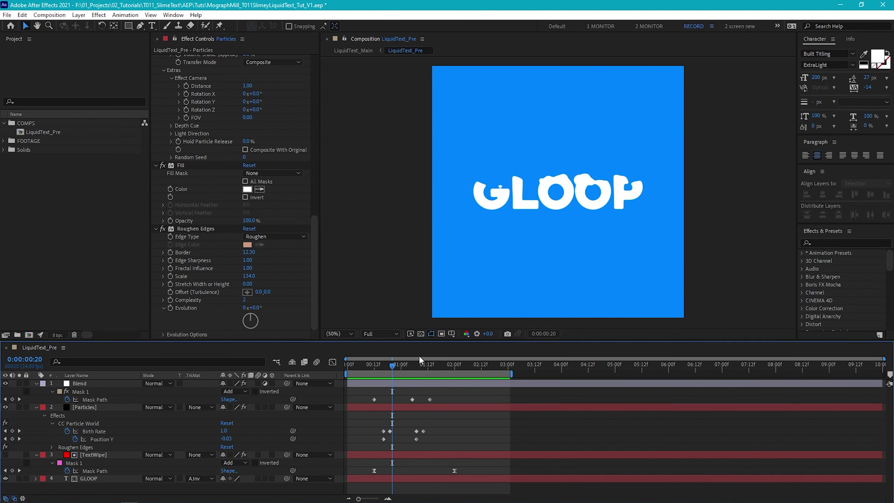
left_click_drag(393, 366, 390, 366)
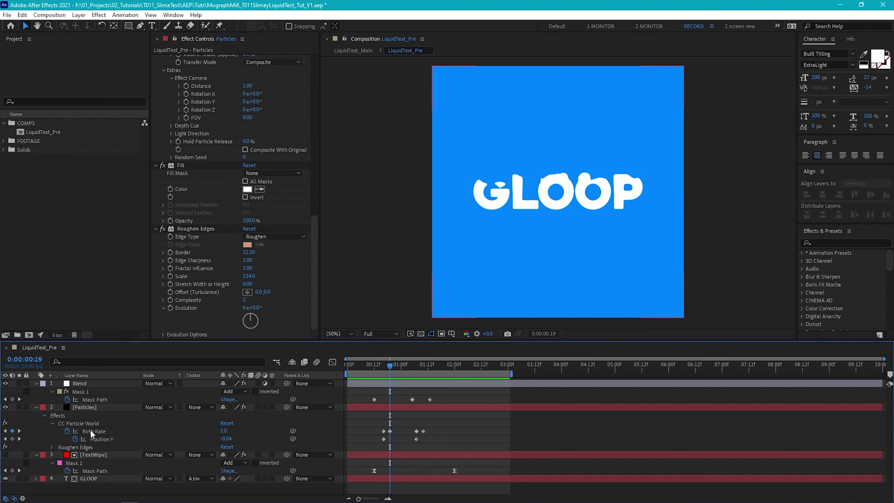
left_click(224, 430)
type("1.8")
key("Return")
mouse_move(382, 366)
left_mouse_down()
mouse_move(403, 367)
mouse_move(390, 367)
left_mouse_up()
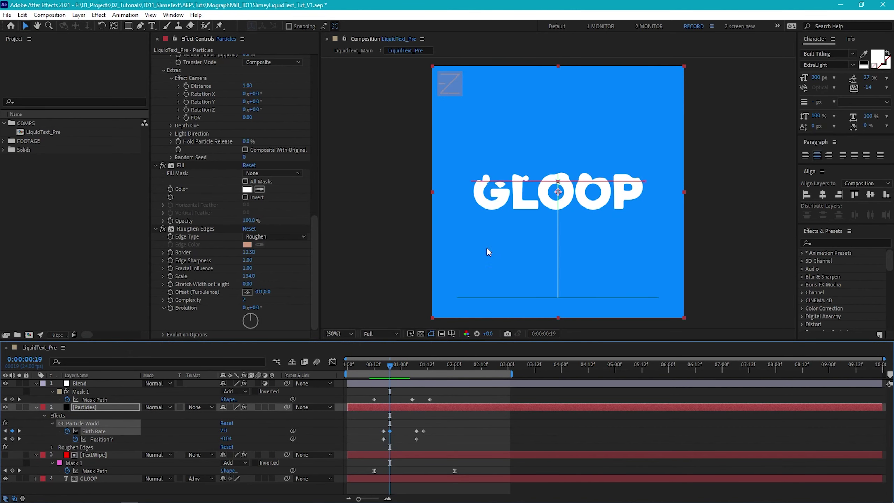
Step: Move the early Birth Rate and Position Y keyframes earlier, then preview the drips
left_click_drag(399, 428, 376, 438)
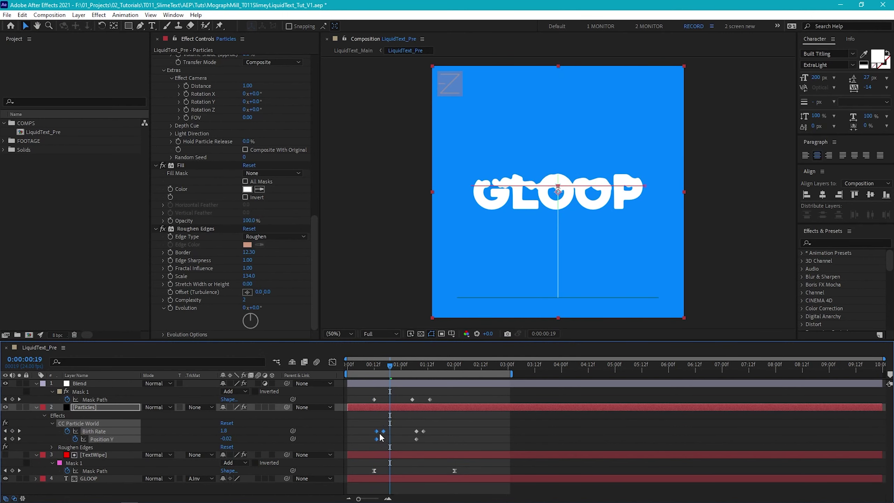
left_click_drag(383, 366, 358, 365)
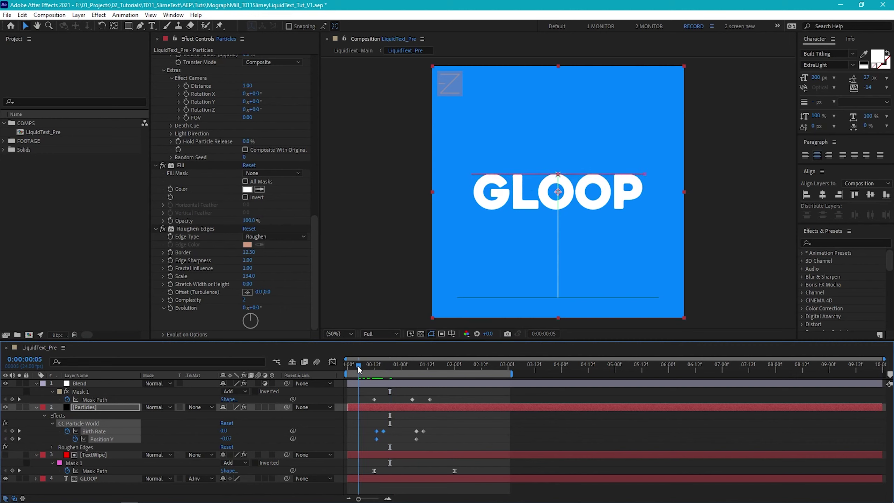
key("space")
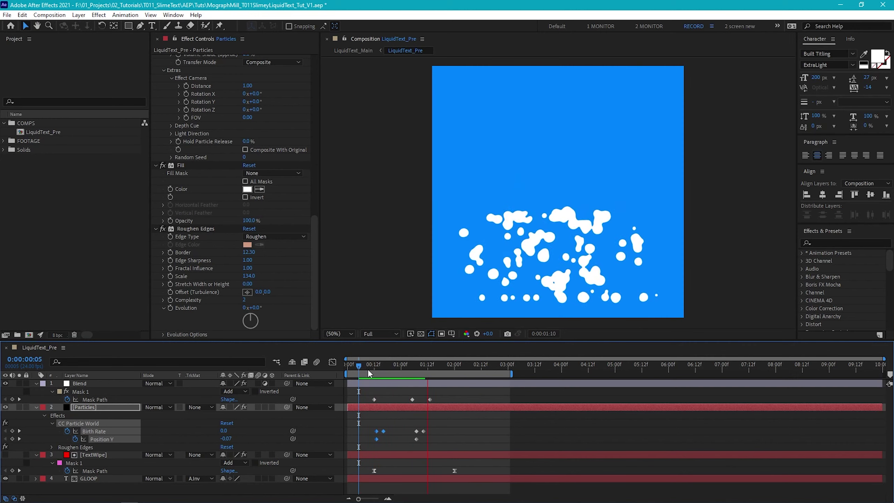
left_click(381, 367)
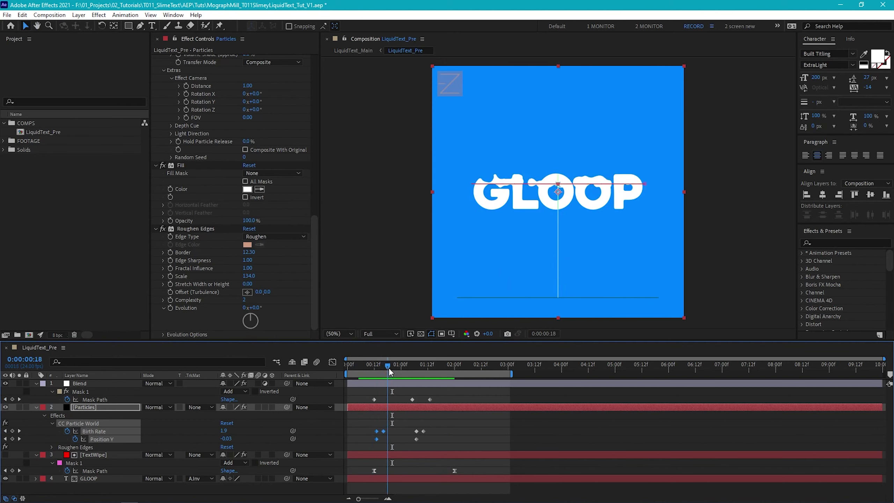
mouse_move(388, 368)
left_mouse_down()
mouse_move(401, 368)
mouse_move(392, 372)
left_mouse_up()
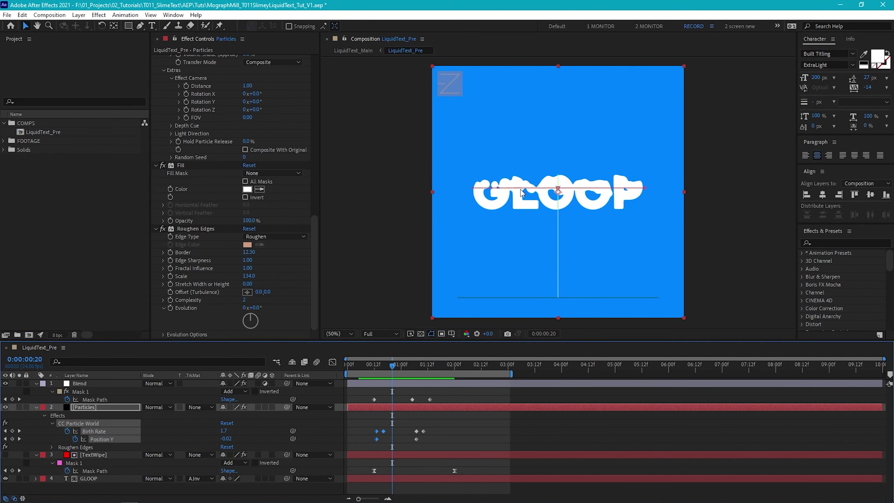
Step: Set the CC Particle World particle fill colour to black
left_click(248, 190)
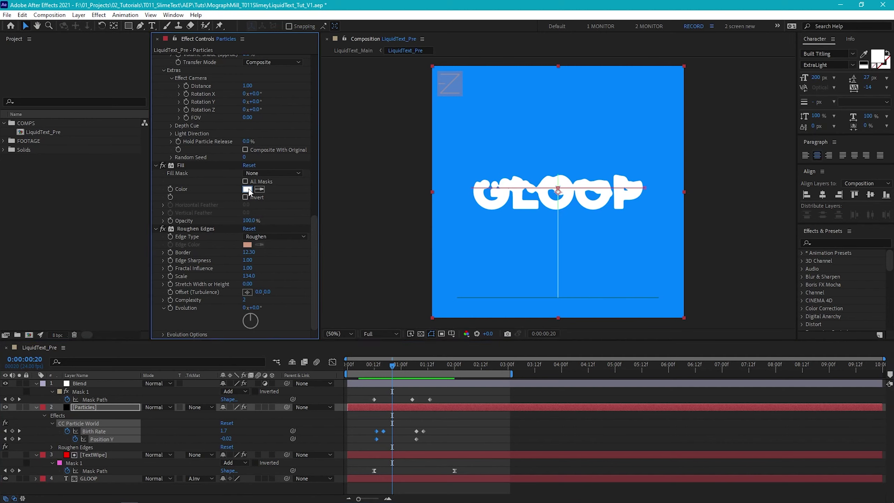
left_click(404, 438)
left_click(566, 324)
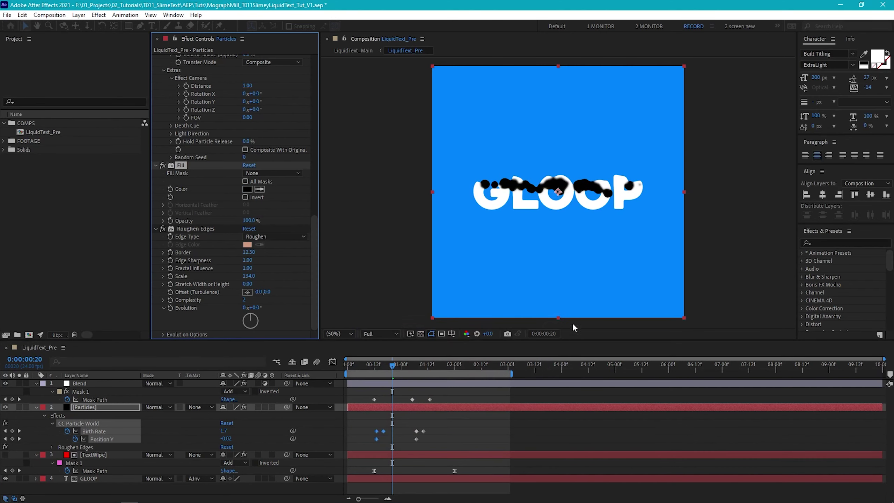
Step: Shift the early Birth Rate keyframes slightly earlier while checking the black drips
mouse_move(393, 424)
left_mouse_down()
mouse_move(375, 436)
mouse_move(380, 431)
left_mouse_up()
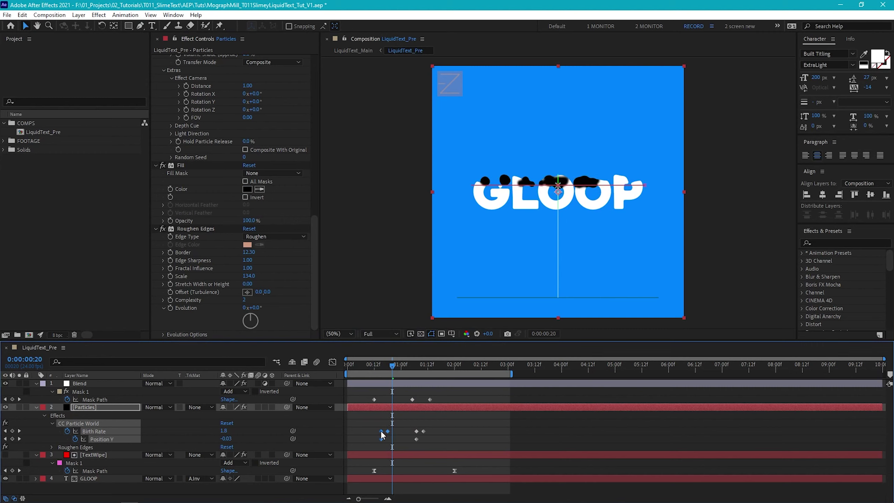
left_click_drag(386, 367, 379, 372)
left_click_drag(382, 431, 379, 430)
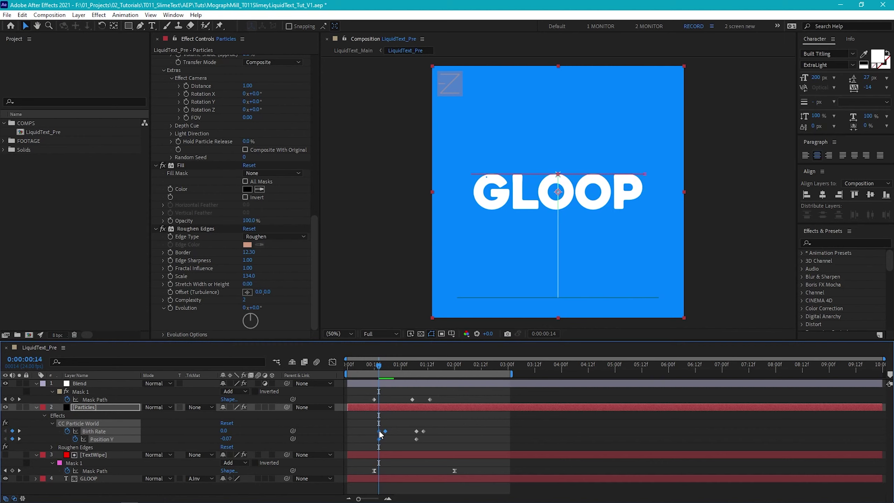
left_click_drag(375, 368, 398, 372)
scroll(232, 211, "up", 4)
mouse_move(244, 298)
left_mouse_down()
mouse_move(255, 298)
mouse_move(248, 301)
left_mouse_up()
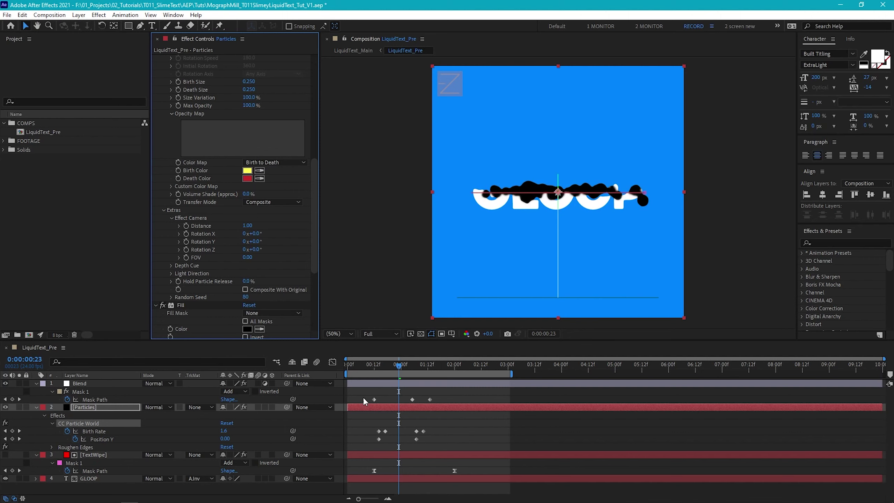
Step: Preview the particle animation through to the later frames where blobs pool at the bottom
key("space")
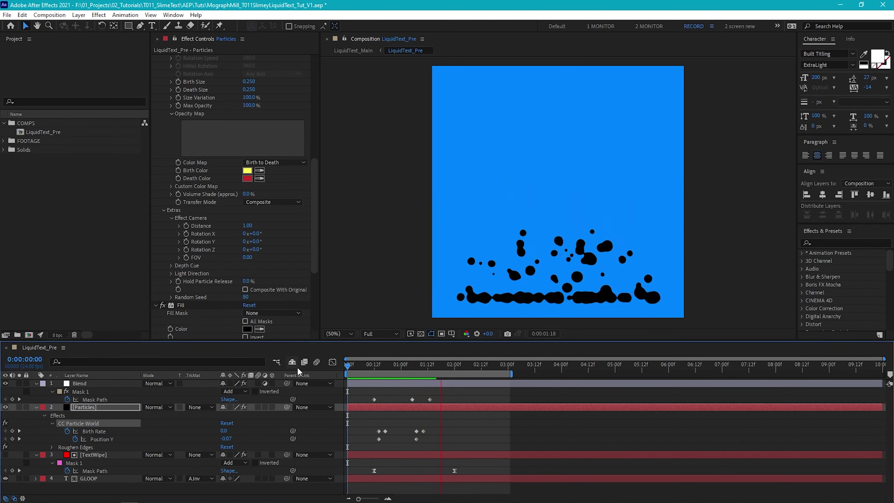
left_click_drag(362, 367, 476, 381)
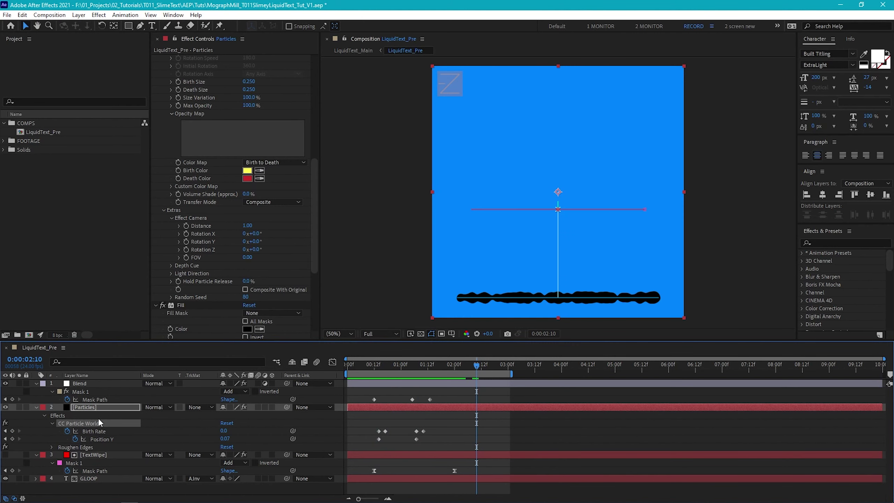
left_click(105, 407)
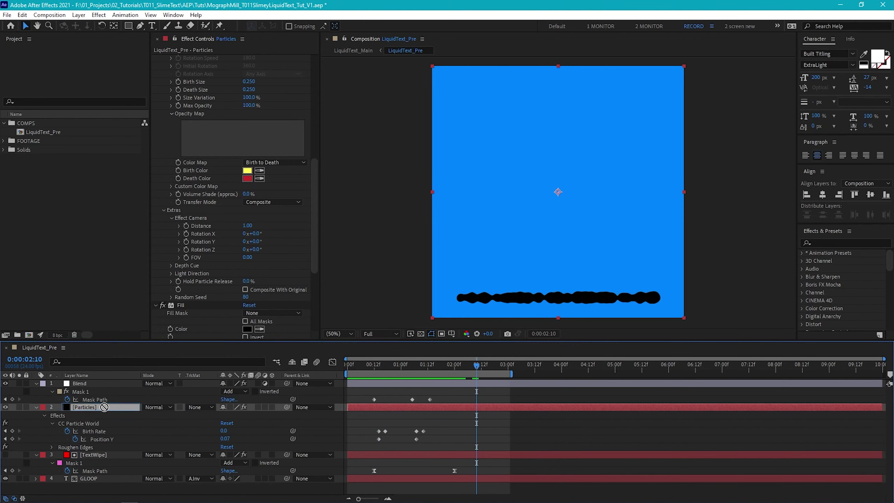
Step: Move the Particles layer below GLOOP and preview the particle strip at 0:00:02:06
left_click_drag(105, 431, 140, 483)
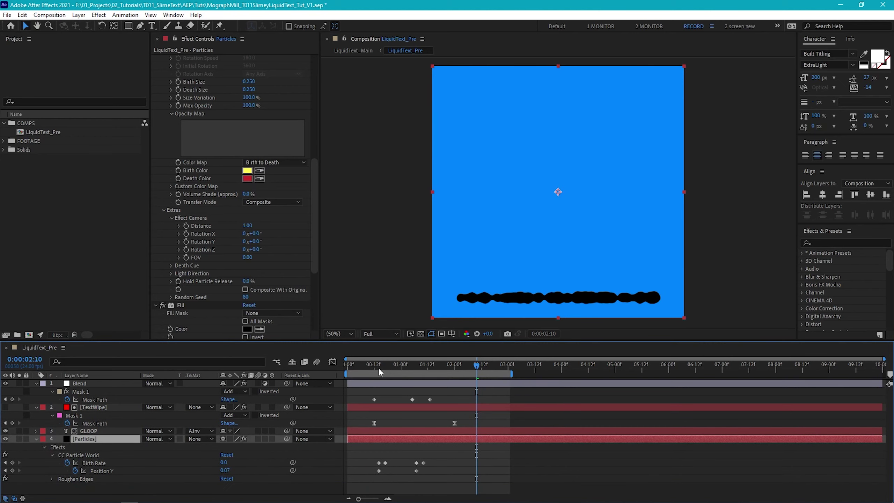
key("Home")
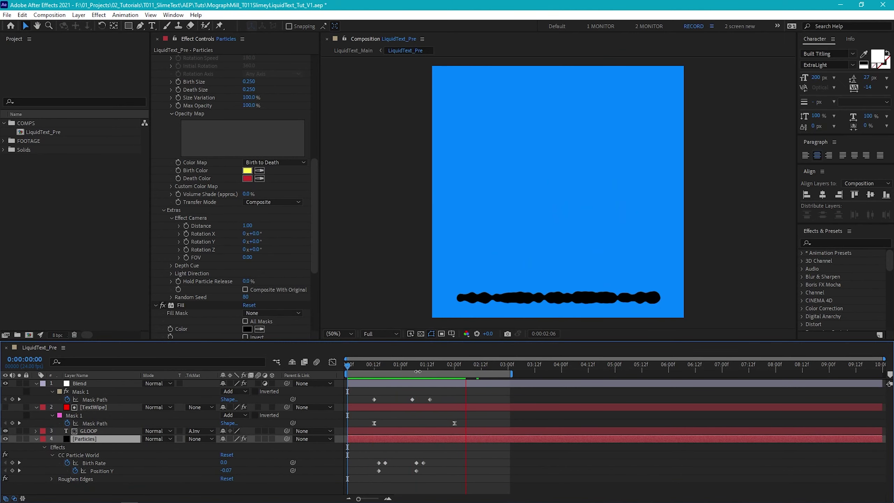
key("space")
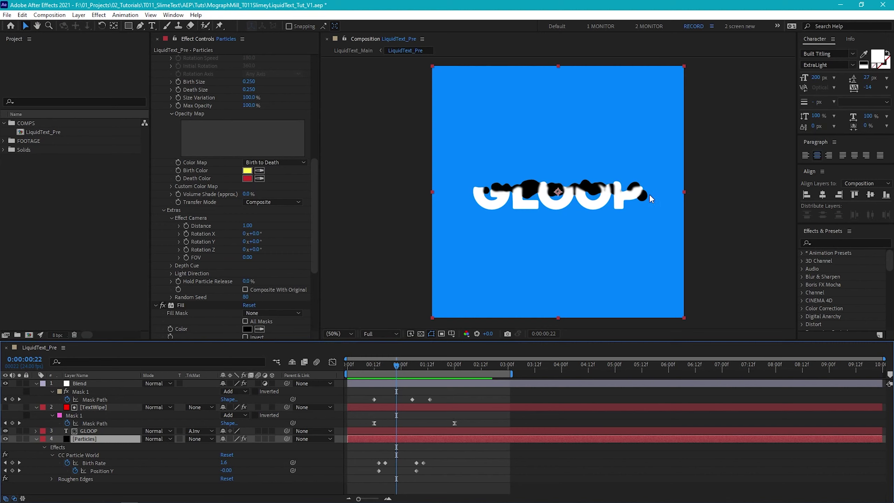
left_click_drag(457, 367, 465, 368)
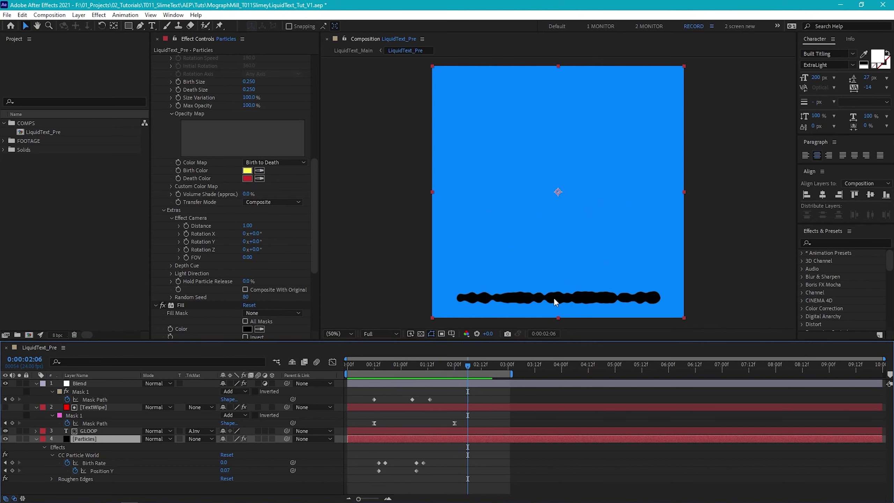
Step: Create a new red solid layer, Red Solid 10
key("ctrl+y")
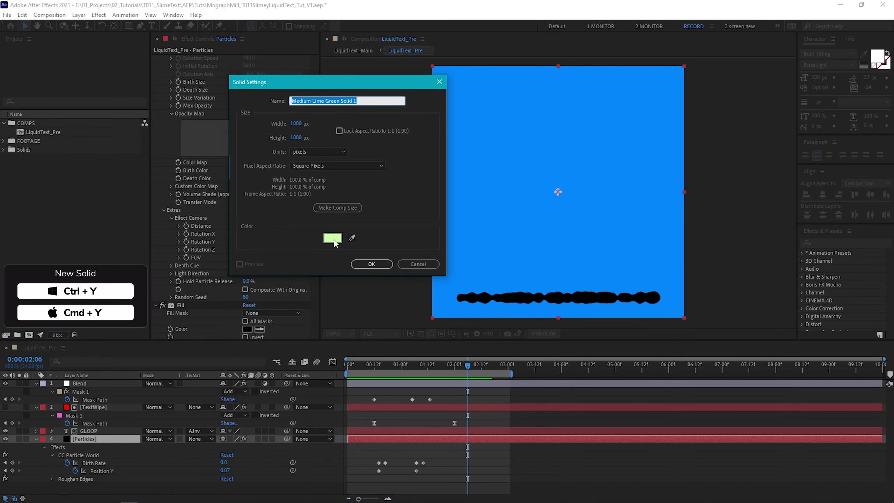
left_click(333, 238)
left_click(492, 440)
left_click(566, 323)
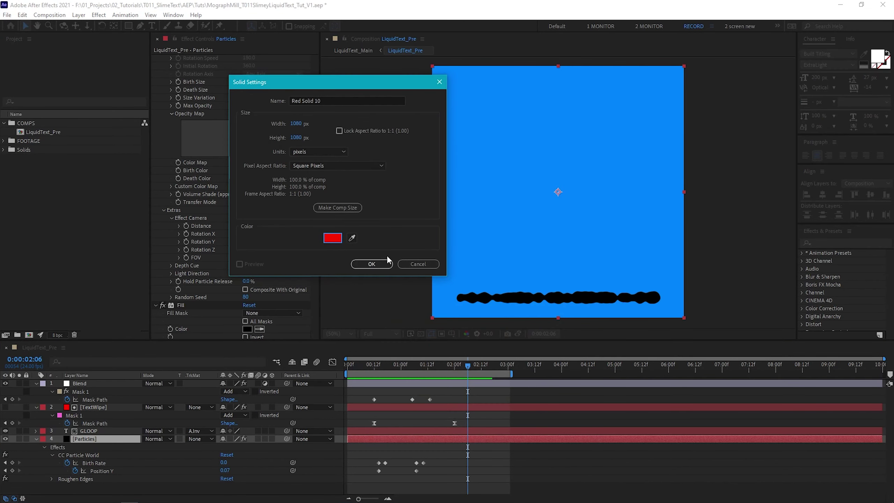
left_click(372, 263)
Step: Mask the red solid into a strip along the bottom, lowering its top edge slightly
mouse_move(414, 298)
left_mouse_down()
mouse_move(598, 325)
mouse_move(707, 324)
left_mouse_up()
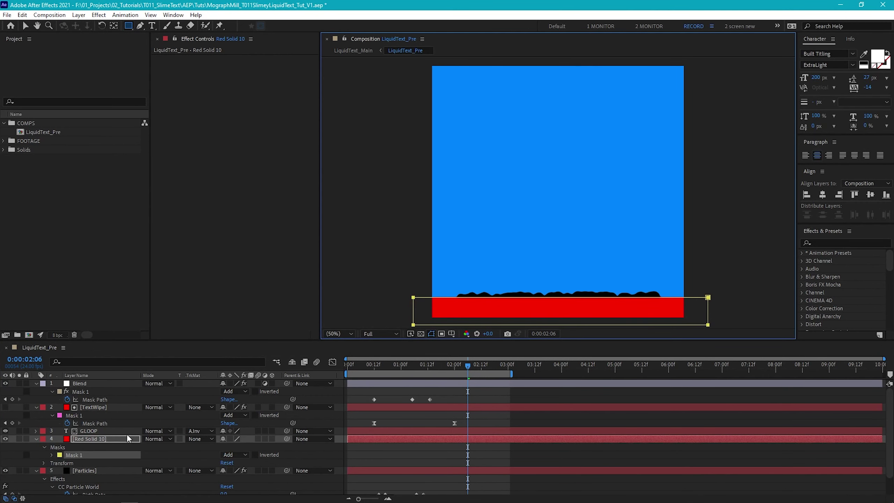
left_click(112, 440)
key("v")
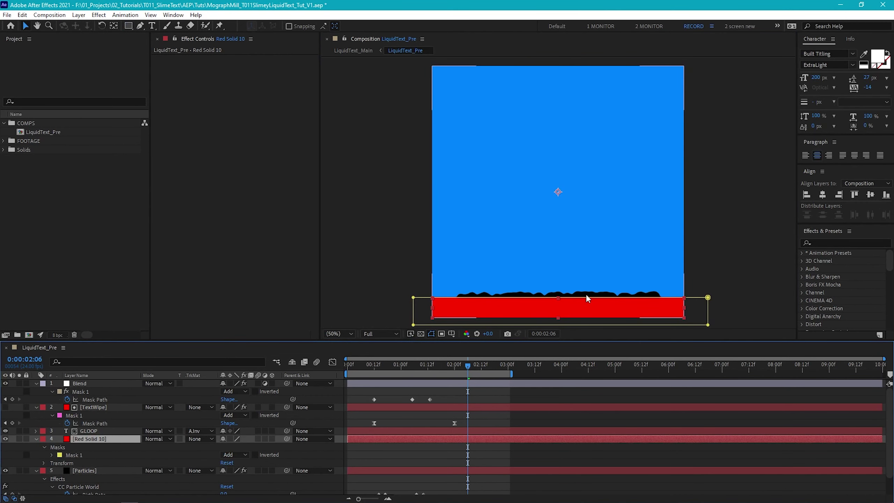
left_click(586, 298)
left_click_drag(562, 298, 563, 301)
double_click(562, 300)
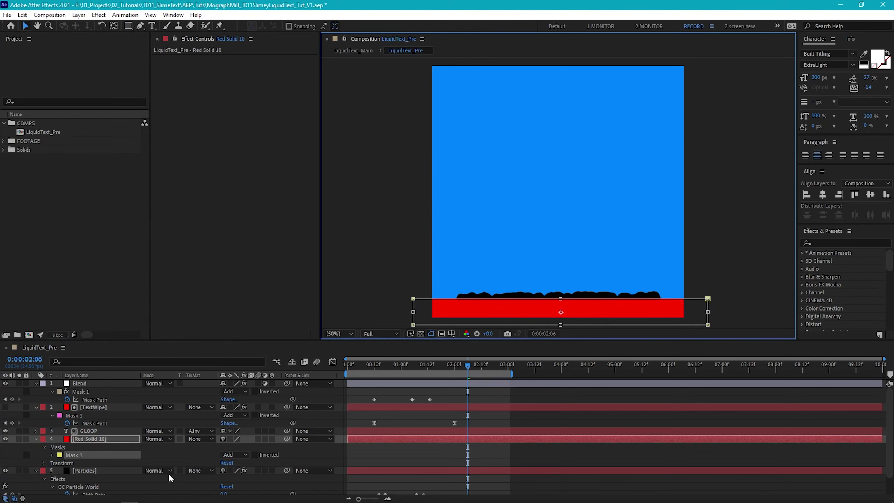
Step: Set Particles' track matte to Alpha Inverted Matte 'Red Solid 10' and preview from the start
left_click(198, 470)
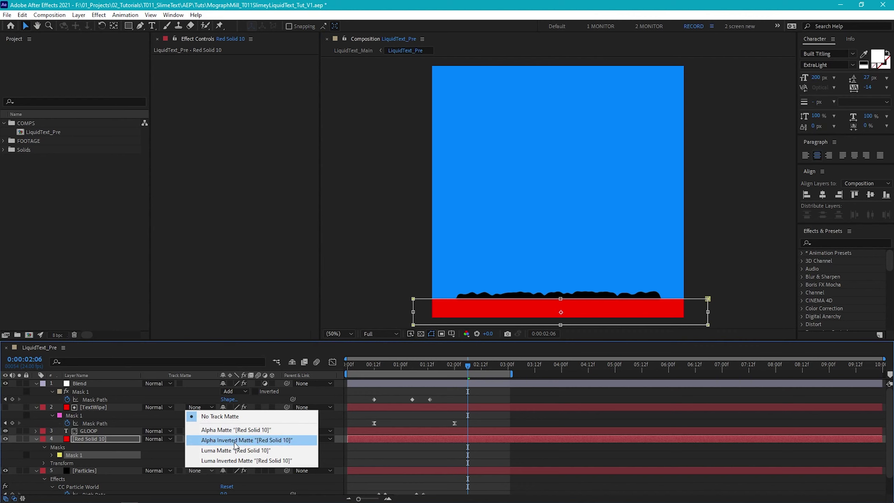
left_click(234, 440)
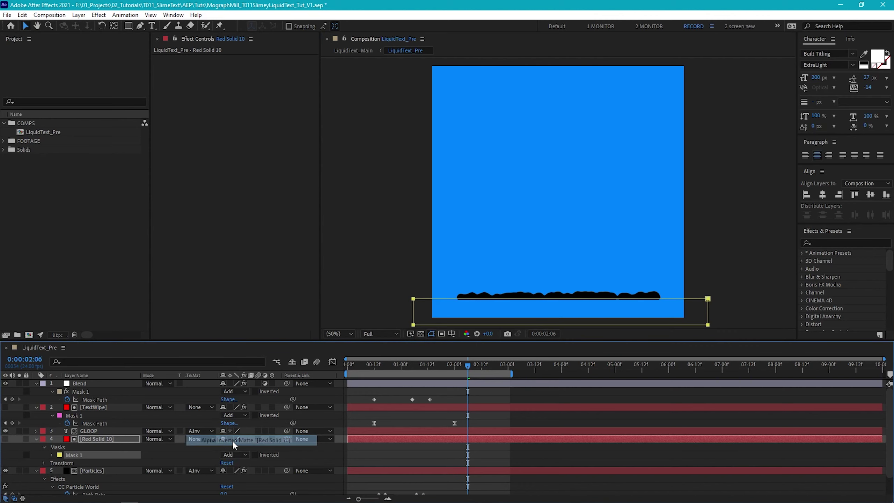
key("Home")
key("space")
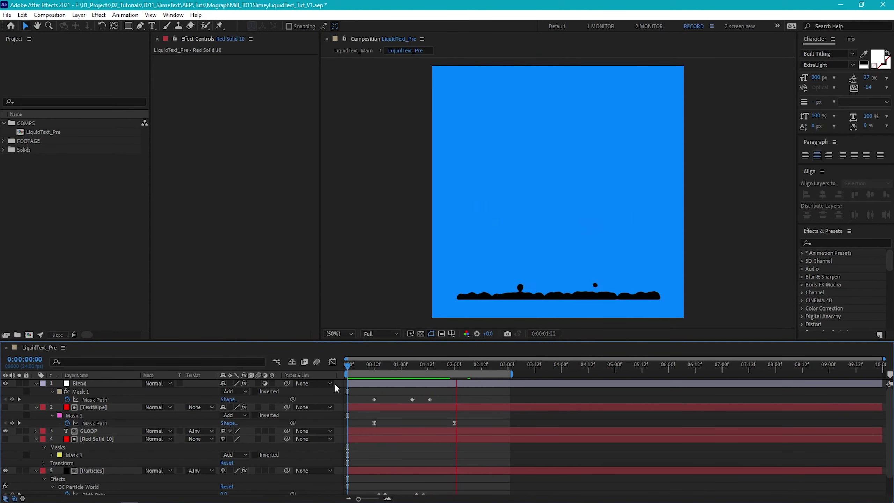
key("space")
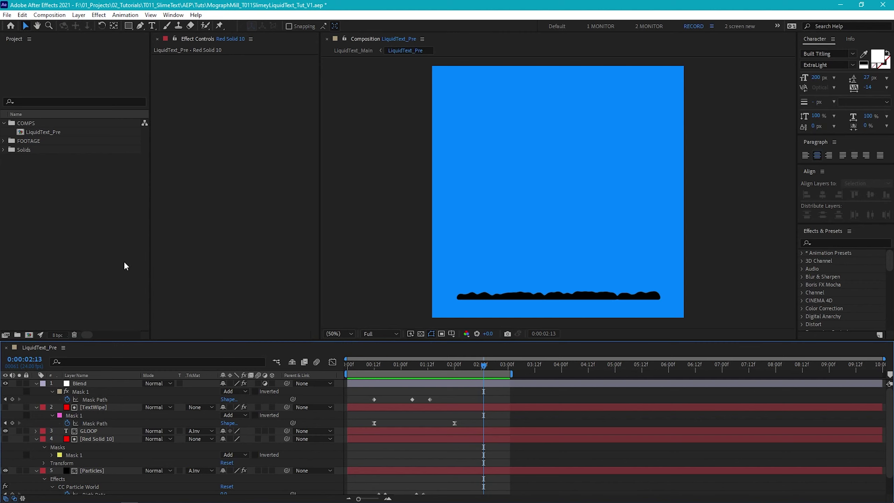
left_click(43, 131)
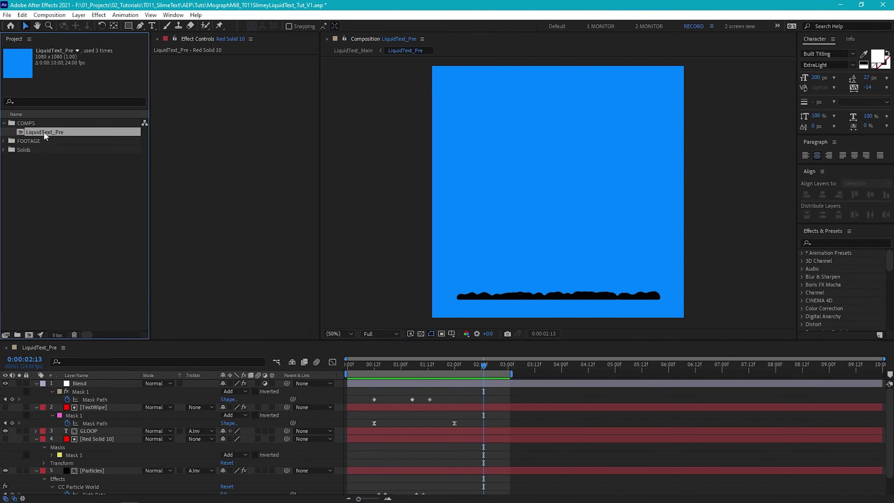
Step: Nest LiquidText_Pre in a new composition named LiquidText_Main
left_click_drag(43, 132, 30, 334)
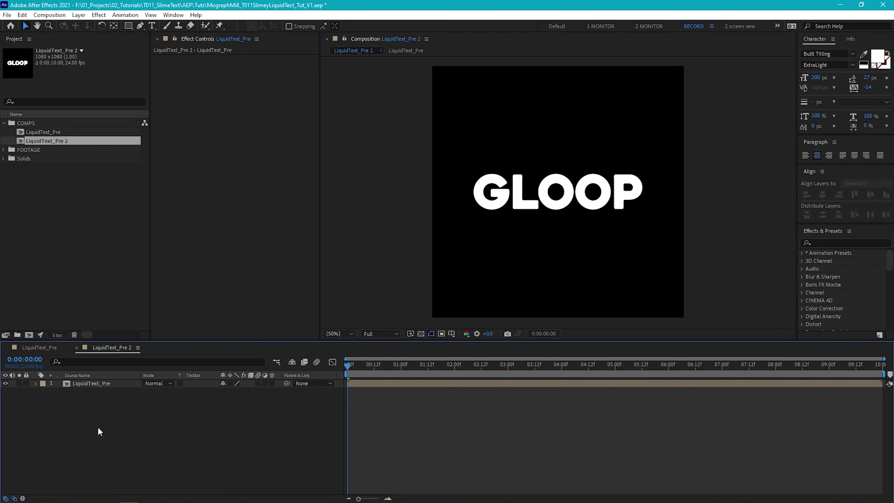
key("ctrl+k")
key("Right")
key("BackSpace")
key("BackSpace")
key("BackSpace")
key("BackSpace")
key("BackSpace")
type("M")
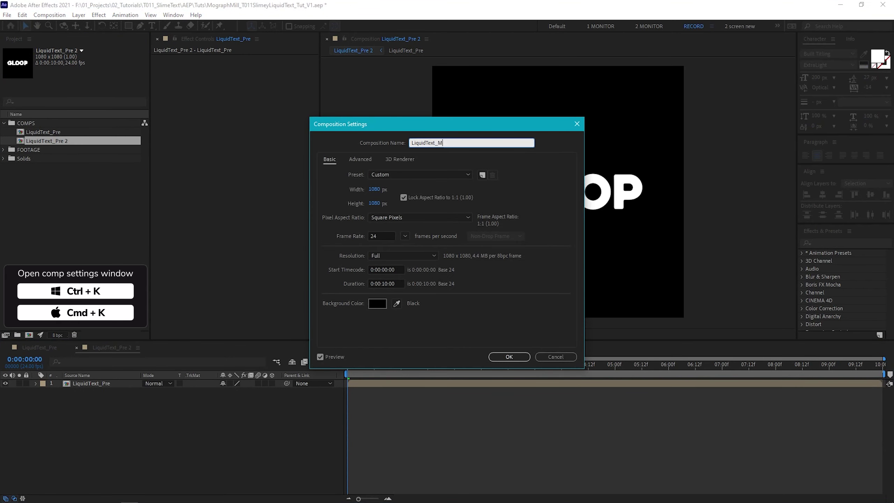
type("ain")
key("Return")
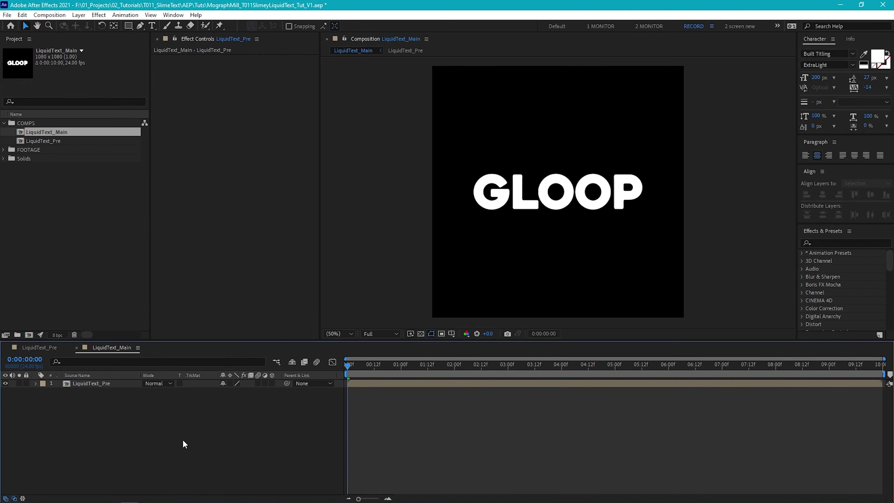
Step: Add a lime-green solid named BG (C1FF78) behind the nested comp
key("ctrl+y")
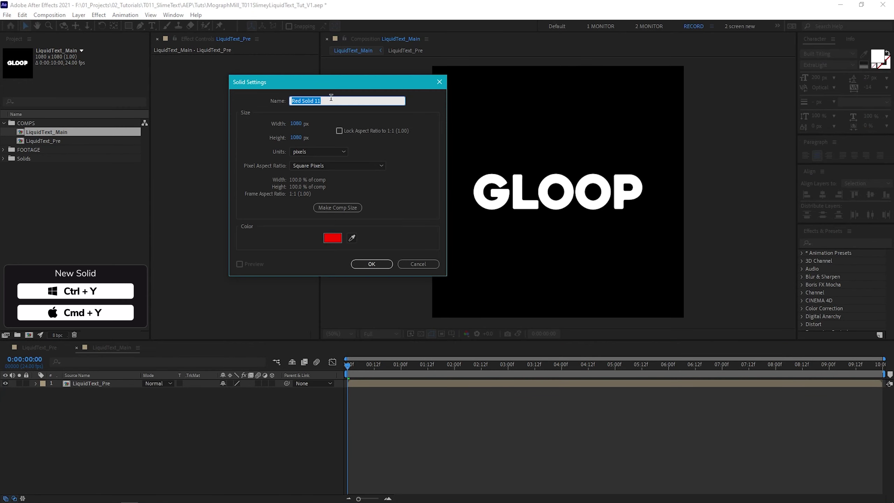
type("BG")
left_click(332, 238)
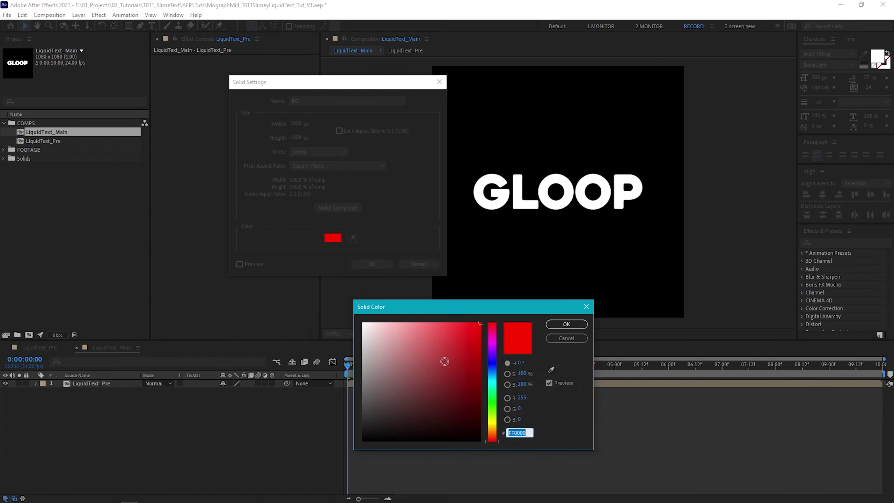
left_click(492, 412)
left_click_drag(454, 352, 425, 307)
left_click(566, 324)
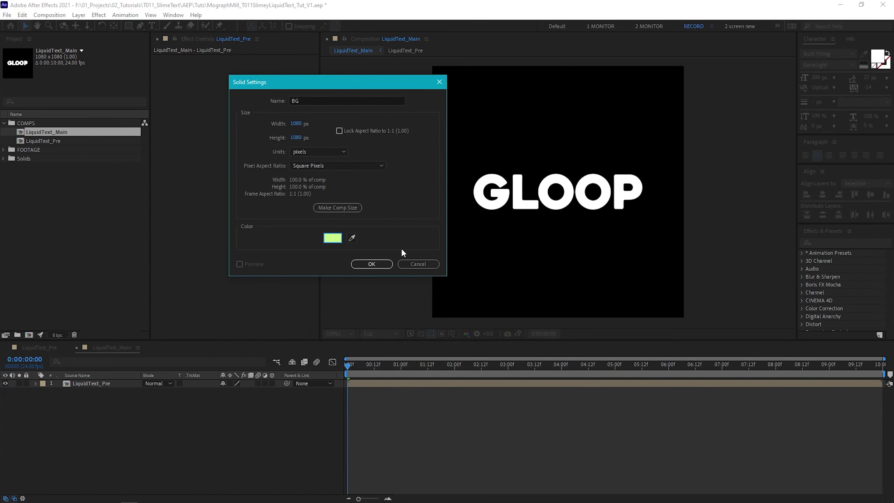
left_click(371, 264)
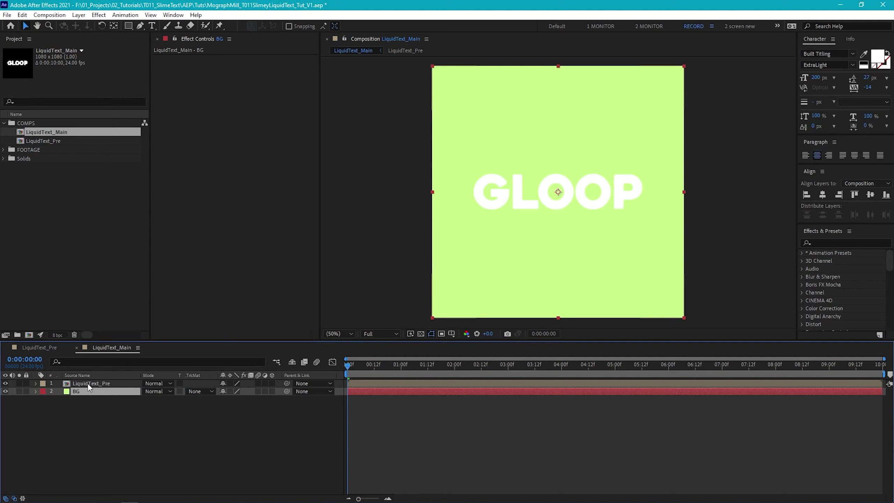
Step: Rename the LiquidText_Pre layer to TEXT
left_click(87, 383)
key("Return")
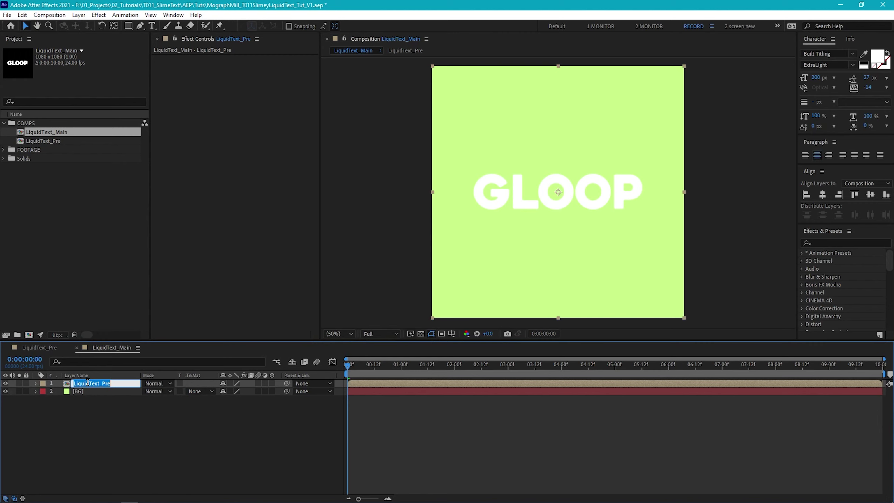
type("TEXT")
key("Return")
Step: Apply a Generate > Fill effect to TEXT with light purple colour C770FF
left_click(98, 15)
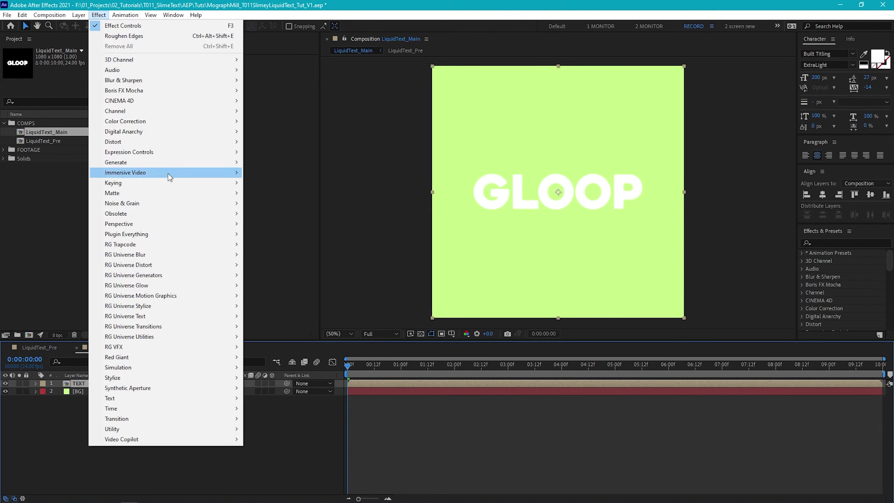
mouse_move(169, 163)
left_click(271, 317)
left_click(248, 82)
left_click(494, 342)
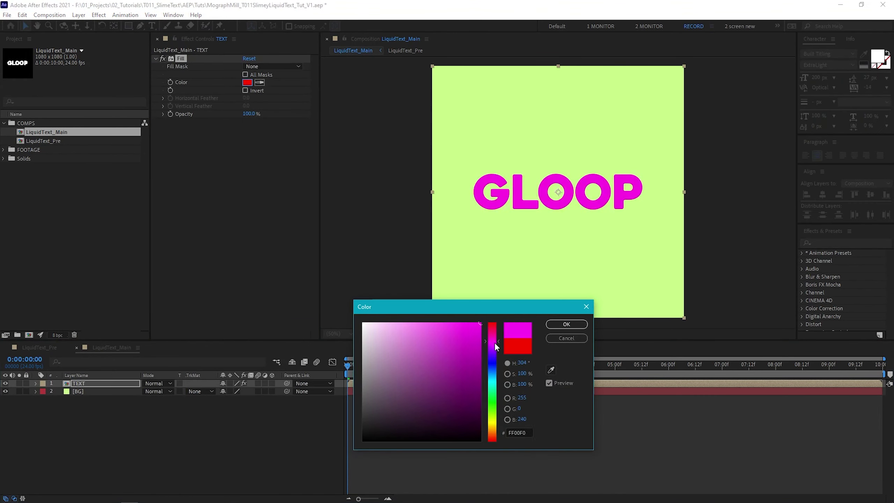
left_click_drag(494, 342, 429, 306)
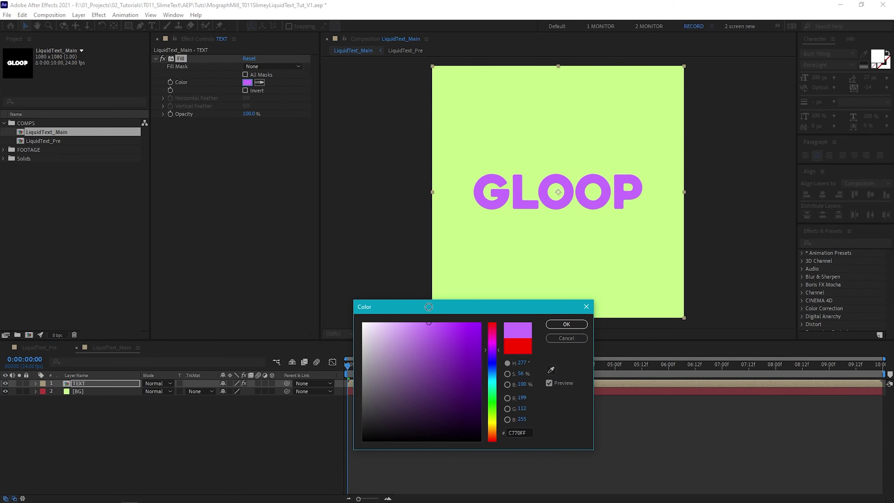
left_click(568, 324)
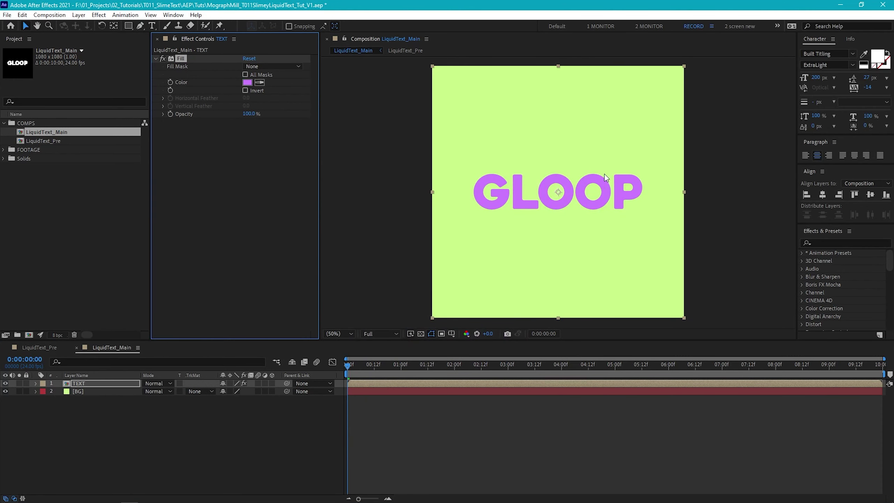
left_click(76, 15)
mouse_move(165, 252)
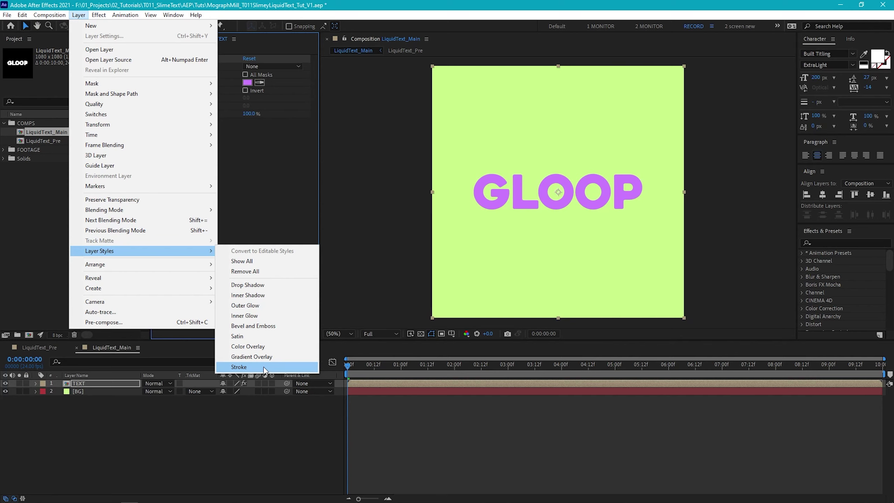
Step: Add an Outer Glow style to TEXT with Normal blend mode, 100% opacity and black colour
left_click(272, 308)
key("period")
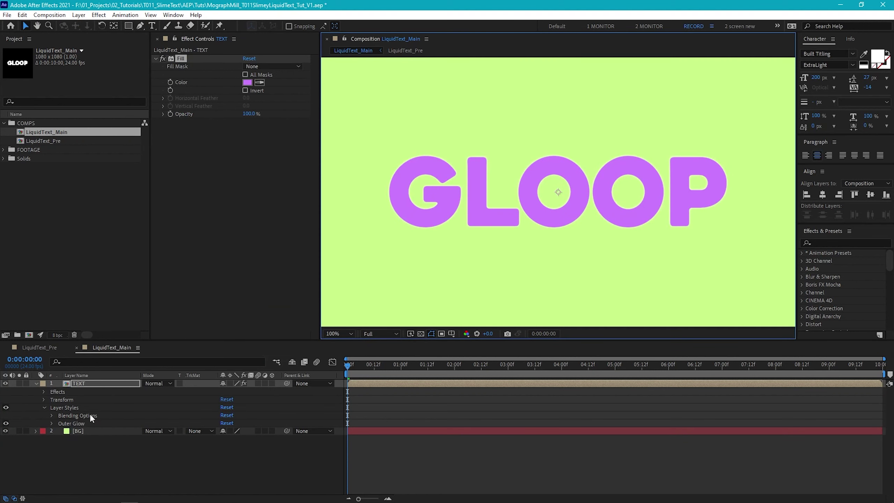
left_click(51, 423)
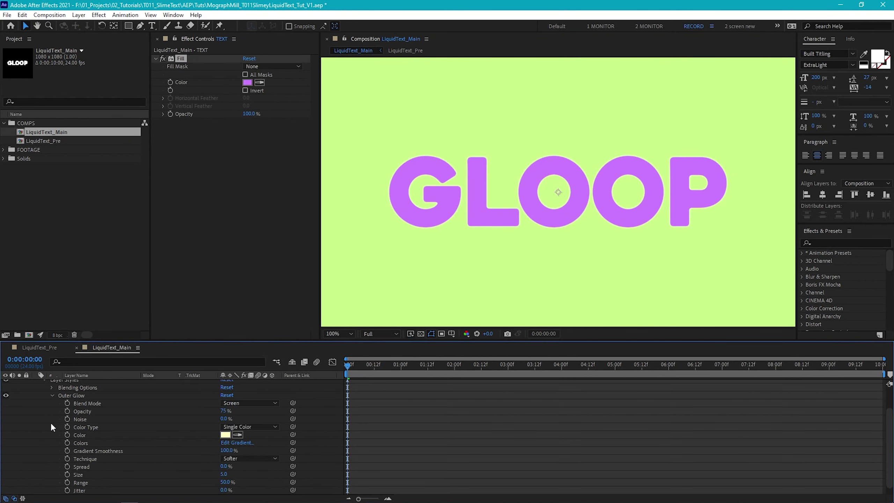
left_click(262, 403)
left_click(234, 106)
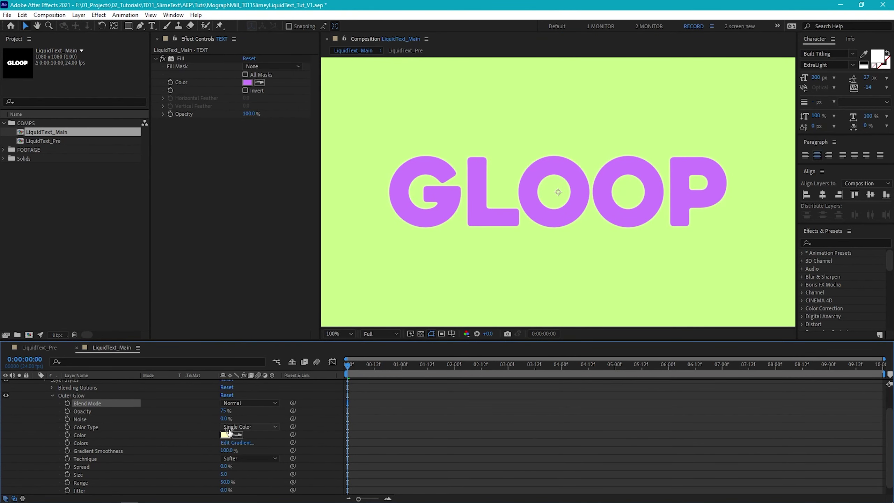
left_click_drag(225, 411, 238, 411)
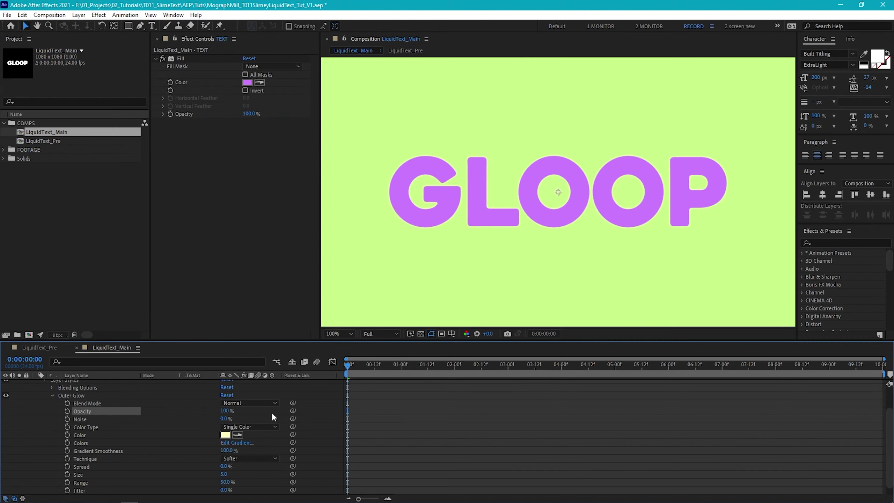
left_click(225, 435)
left_click(385, 421)
key("Return")
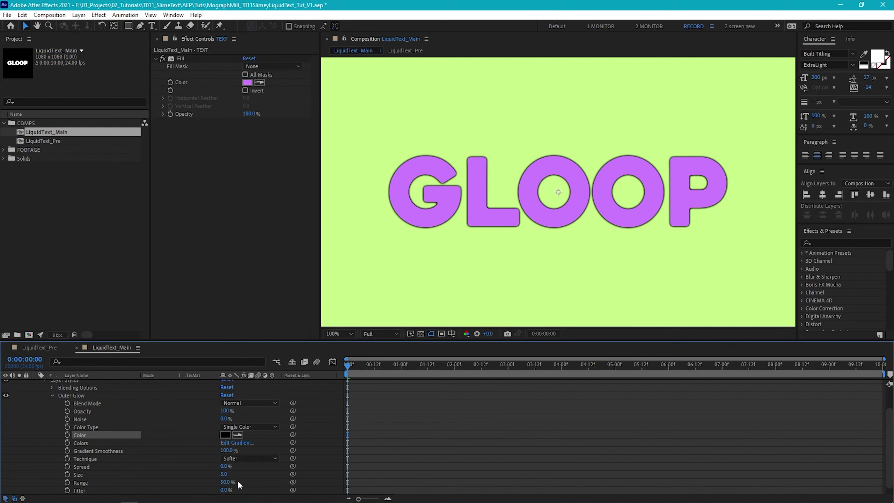
Step: Tighten the Outer Glow Range to about 4% and Size to 4, then collapse TEXT
left_click_drag(227, 482, 224, 482)
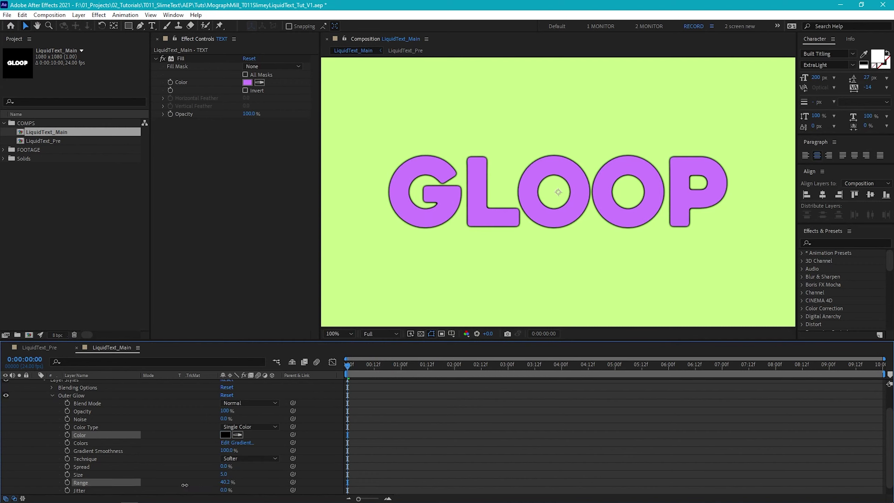
left_click_drag(154, 485, 28, 481)
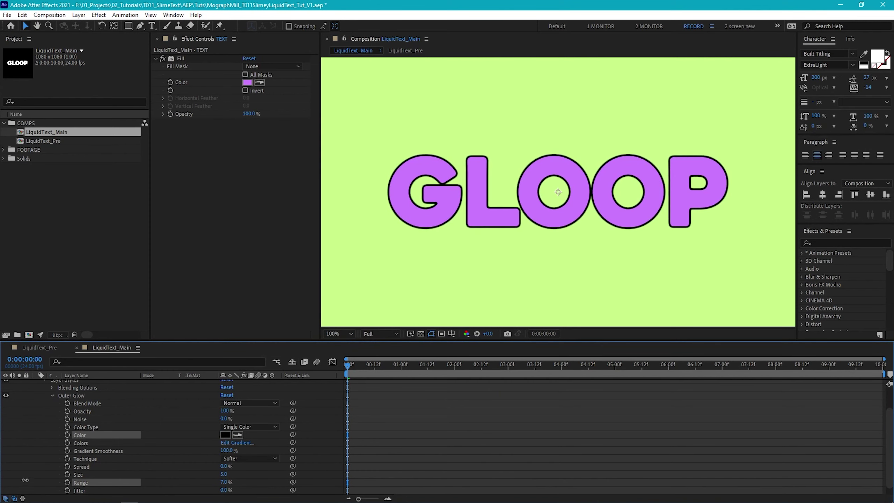
key("period")
mouse_move(223, 482)
left_mouse_down()
mouse_move(208, 484)
mouse_move(219, 490)
left_mouse_up()
left_click(223, 474)
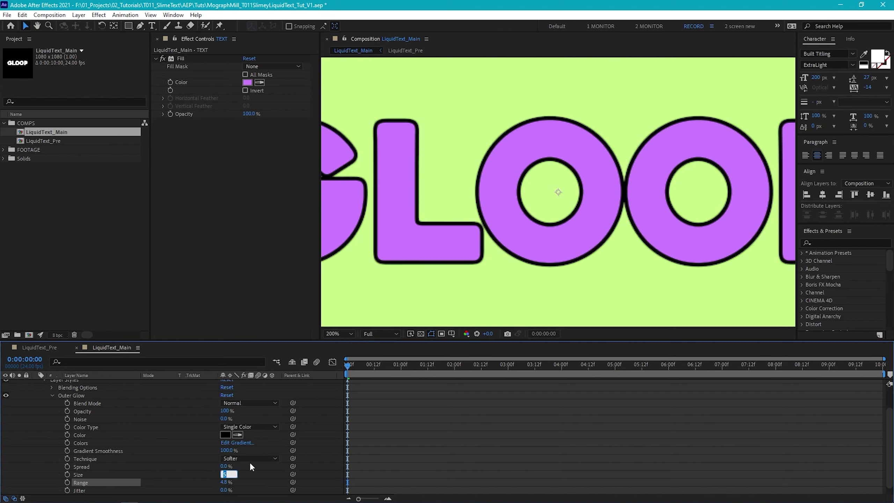
type("3")
key("Return")
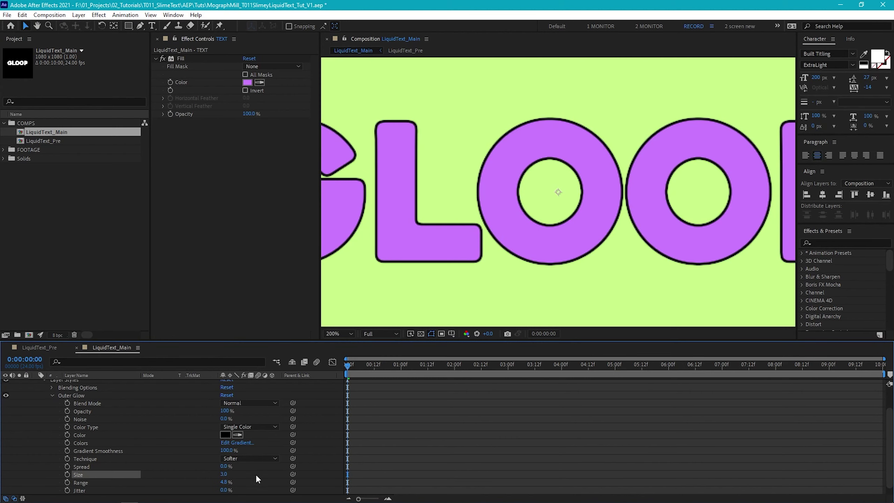
left_click(223, 474)
type("4")
key("Return")
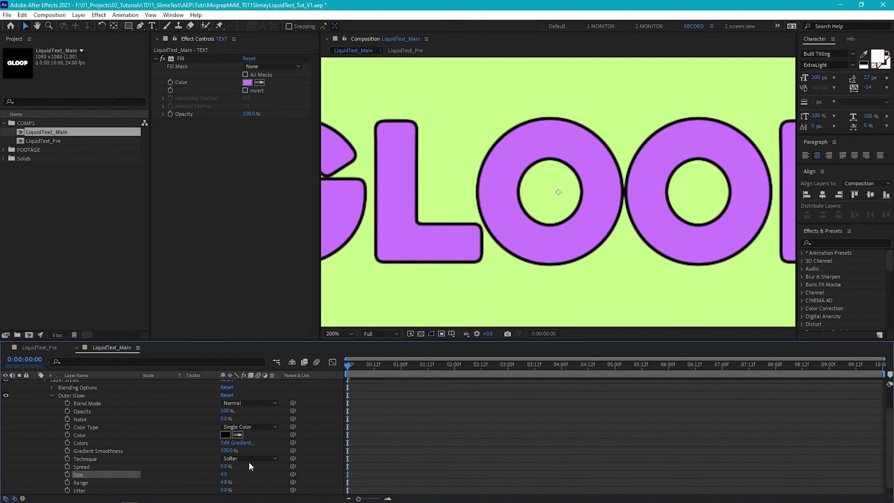
key("shift+slash")
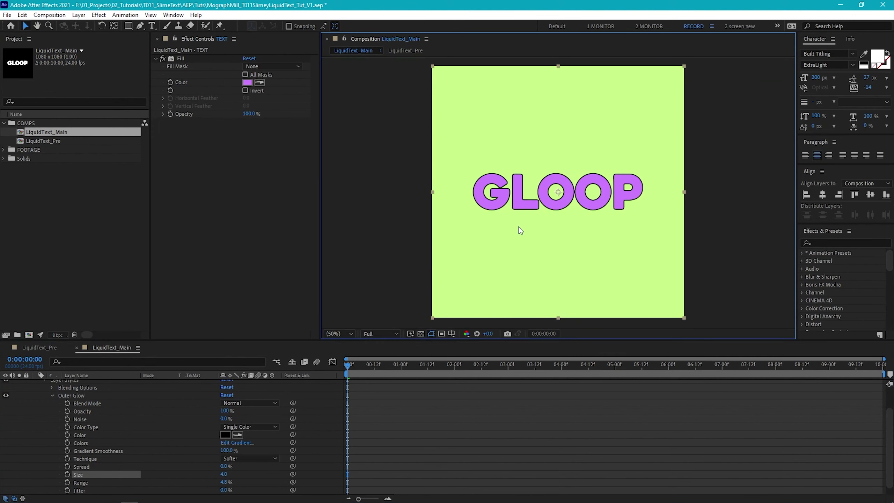
scroll(35, 384, "up", 3)
left_click(36, 383)
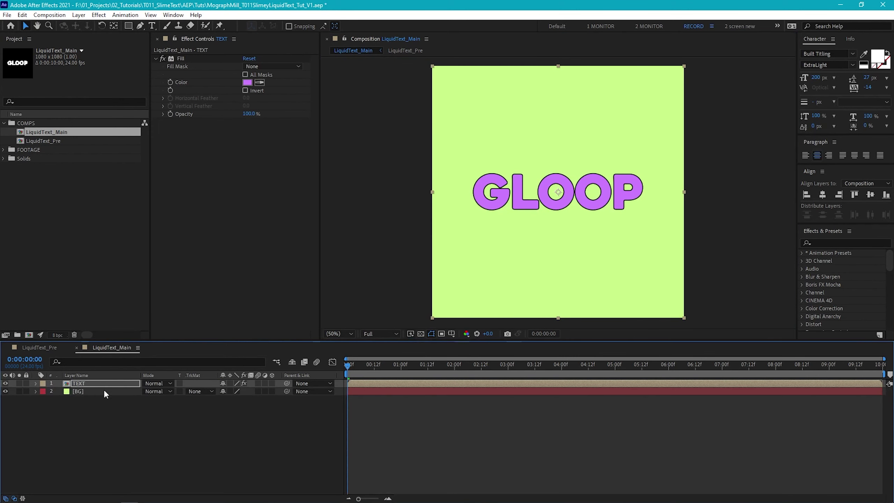
Step: Duplicate the TEXT layer and name the copy LIQUID
left_click(121, 383)
key("ctrl+d")
key("Return")
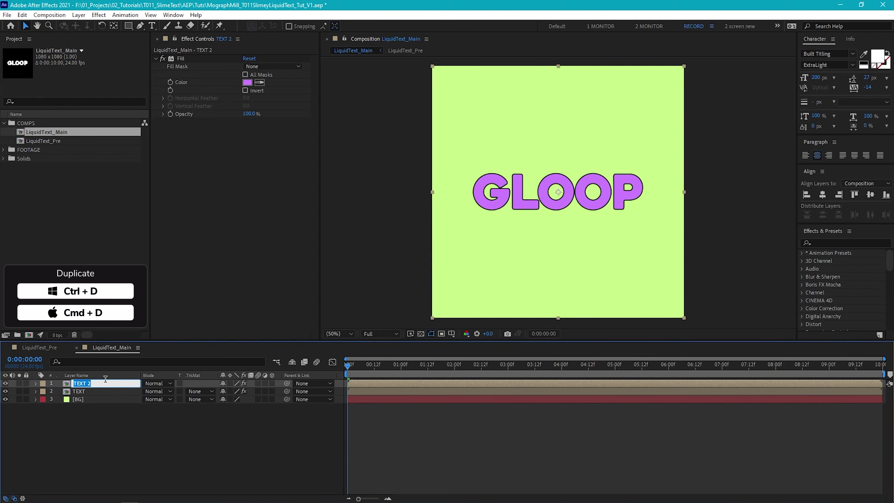
type("LIQU")
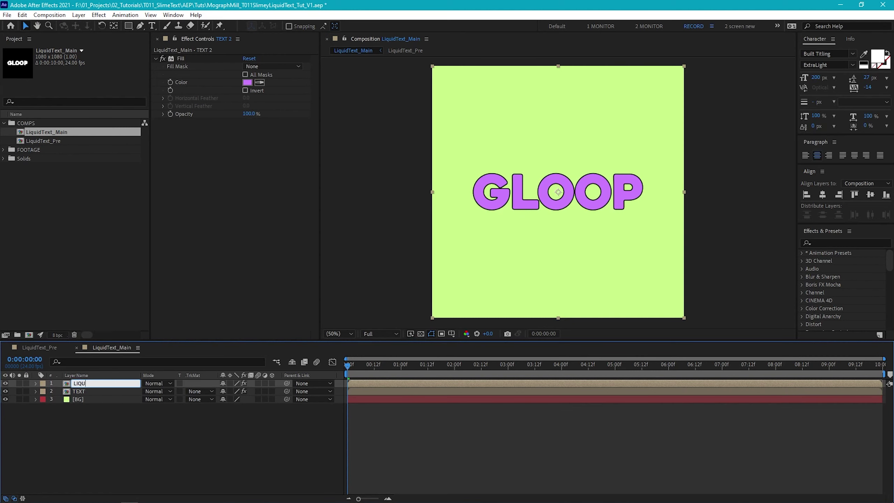
type("ID")
key("Return")
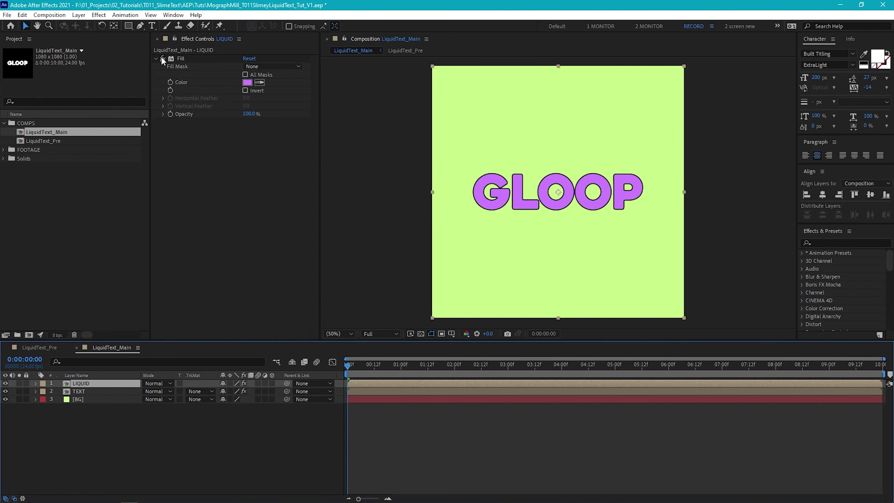
Step: Switch off LIQUID's Fill effect and move to frame 0:00:00:18
left_click(162, 58)
left_click_drag(350, 366, 388, 368)
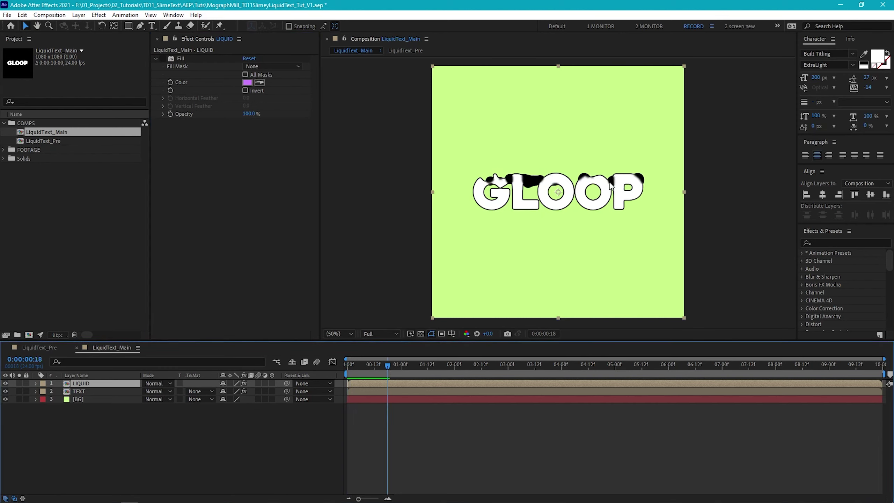
scroll(548, 176, "up", 2)
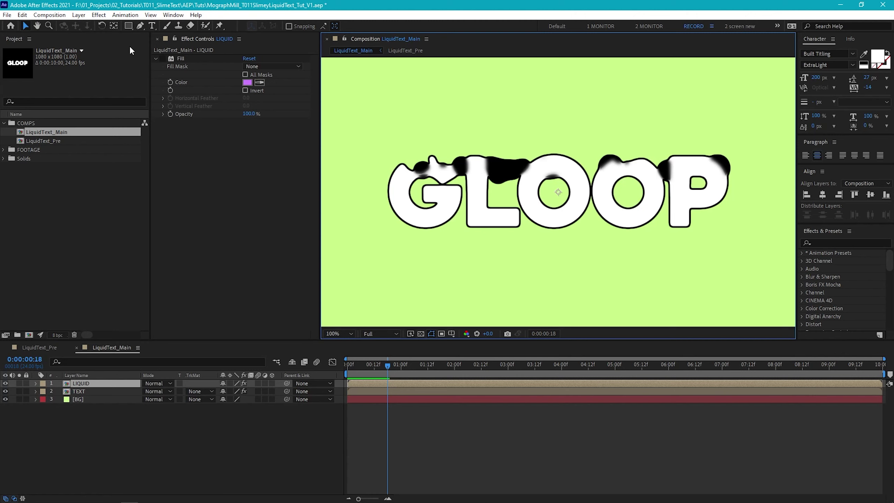
Step: Add a Levels effect to LIQUID with Input Black 236 and Input White 245
left_click(98, 15)
mouse_move(148, 122)
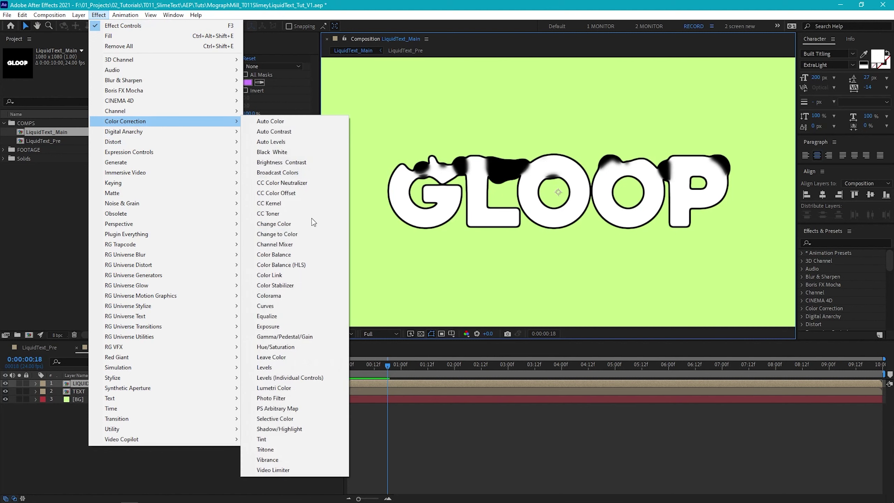
left_click(292, 367)
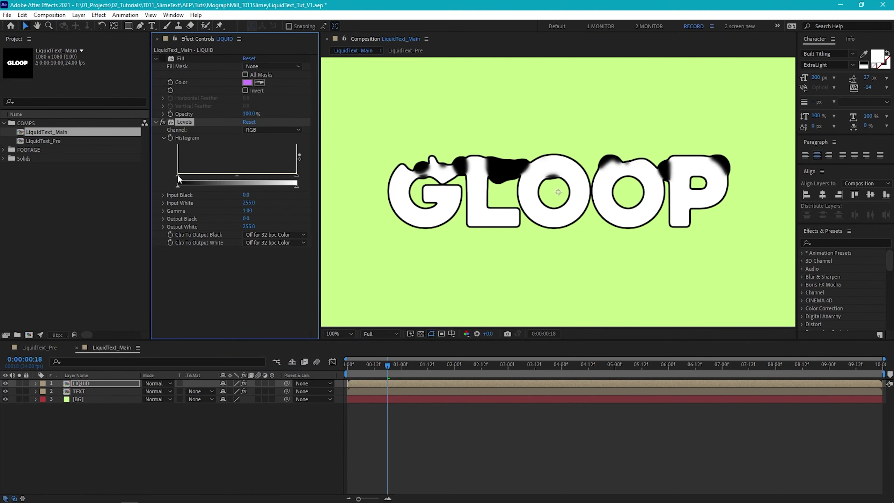
left_click_drag(178, 179, 291, 175)
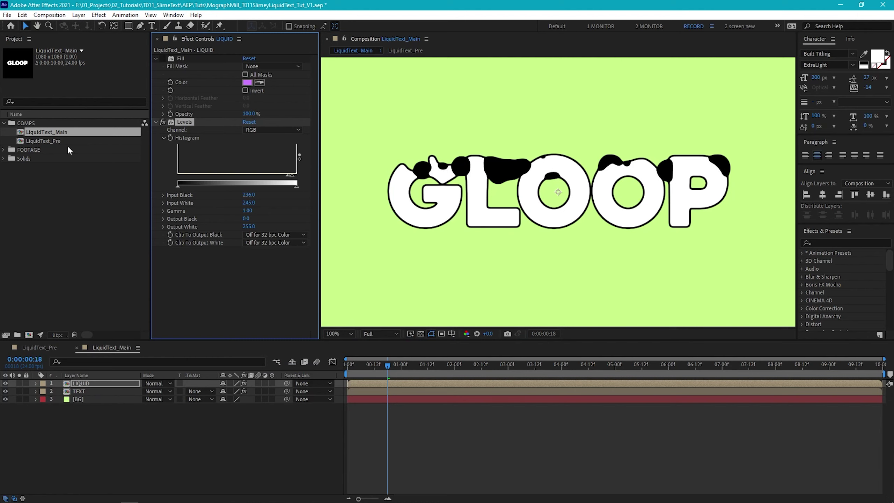
left_click(98, 14)
Step: Apply a Color Range key to LIQUID sampling the white letters, Fuzziness 200
mouse_move(172, 214)
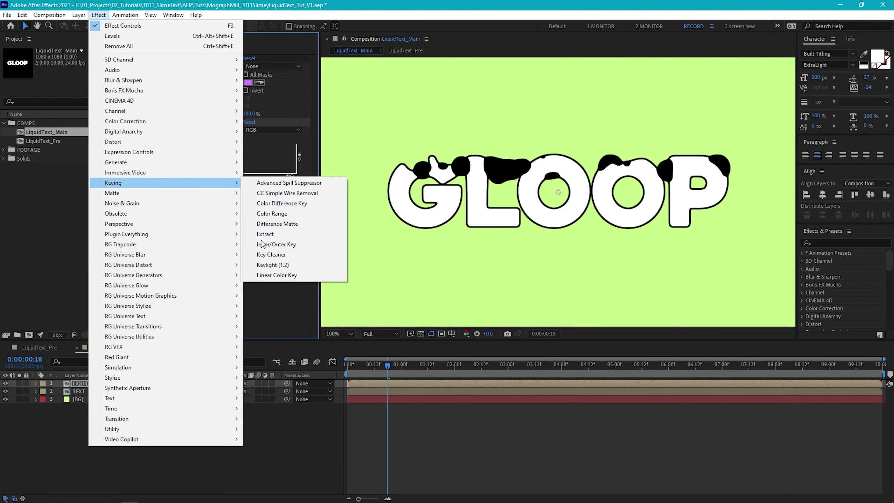
left_click(271, 224)
left_click(248, 211)
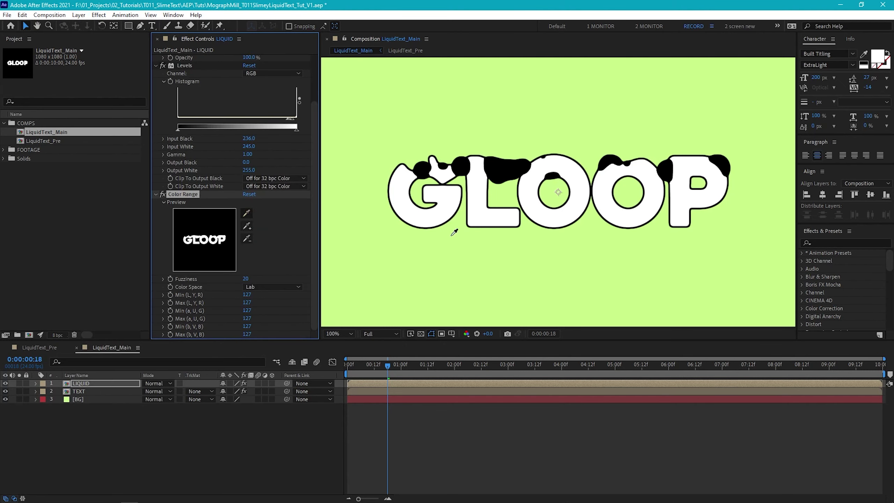
left_click(479, 193)
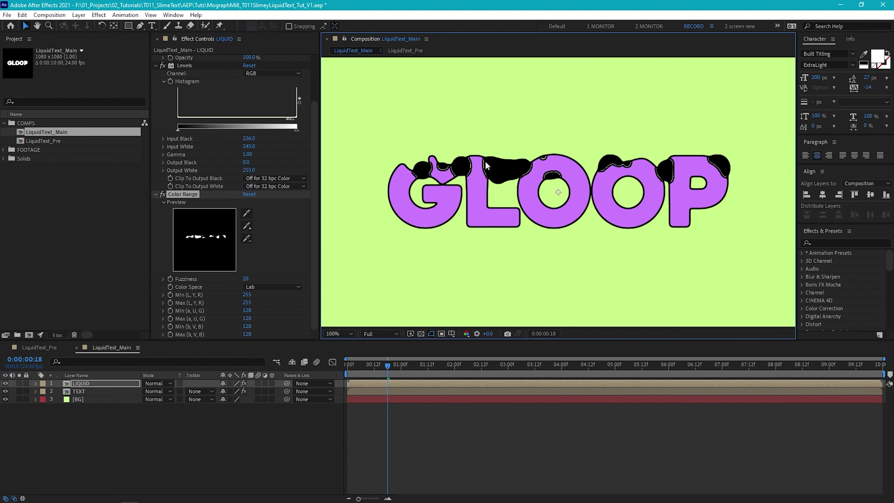
left_click(245, 279)
type("200")
key("Return")
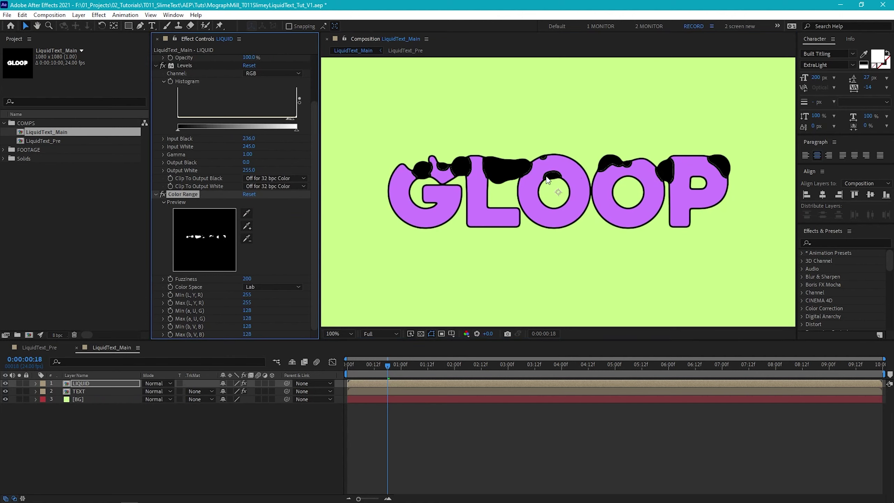
Step: Move LIQUID's Fill below Color Range, set it to pink FF7B8E, and preview
left_click(155, 194)
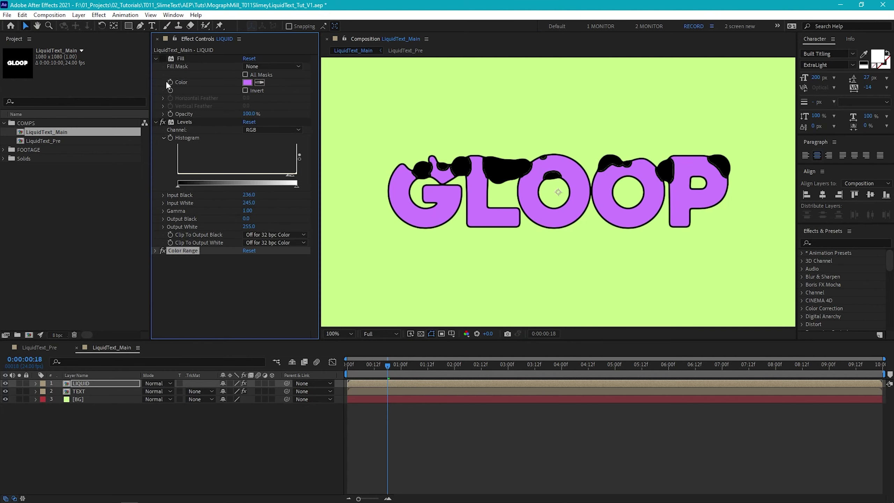
left_click_drag(182, 58, 182, 293)
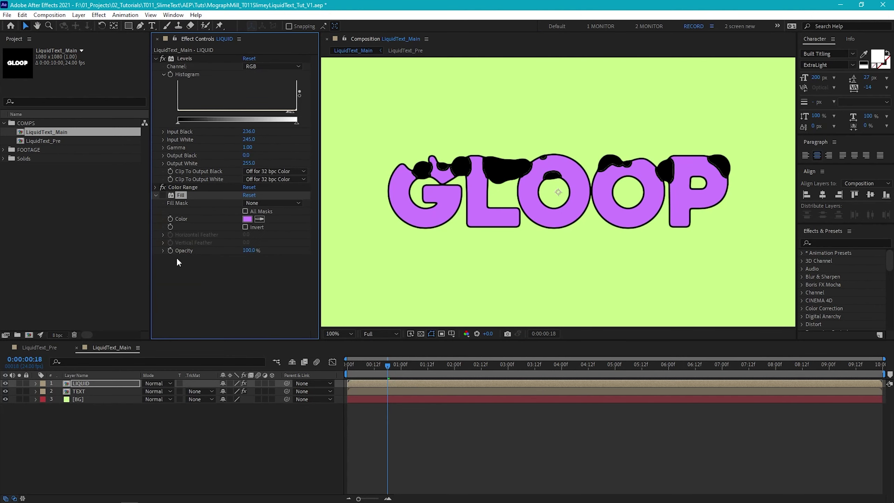
left_click(248, 218)
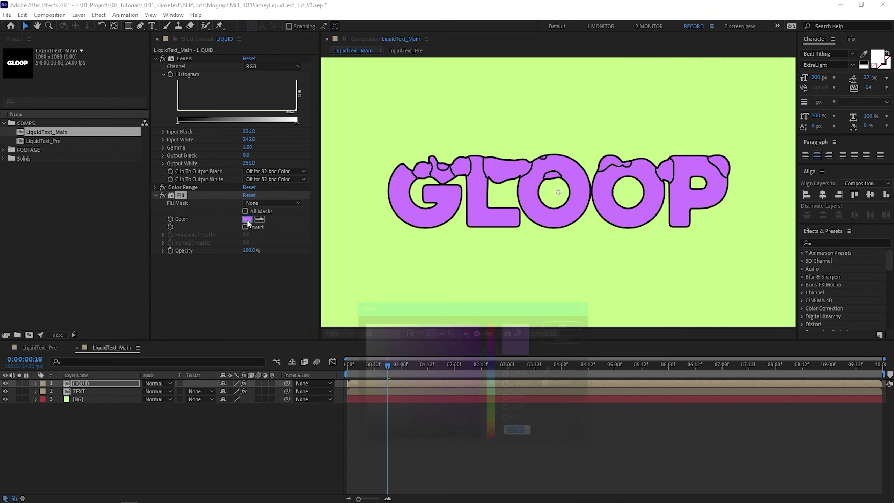
left_click_drag(491, 346, 495, 322)
left_click(566, 324)
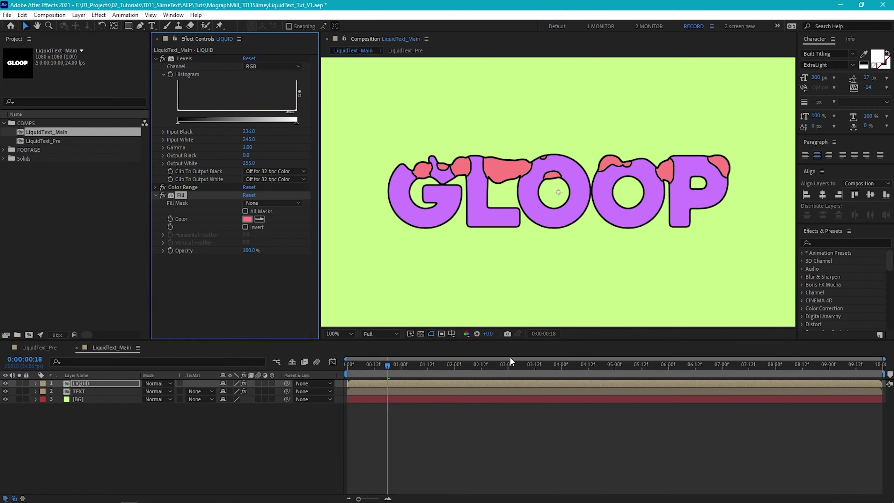
key("comma")
key("space")
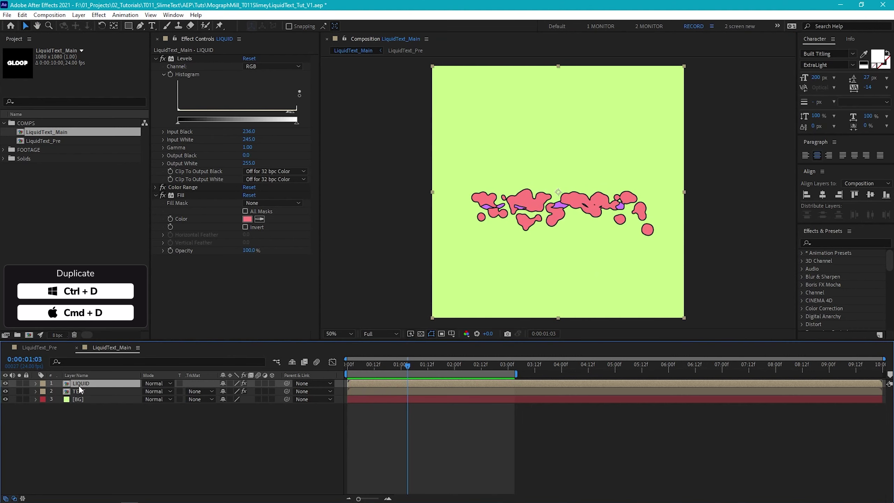
Step: Duplicate the LIQUID layer and rename the copy HIGHLIGHT
key("ctrl+d")
key("Return")
type("HIGHLIGHT")
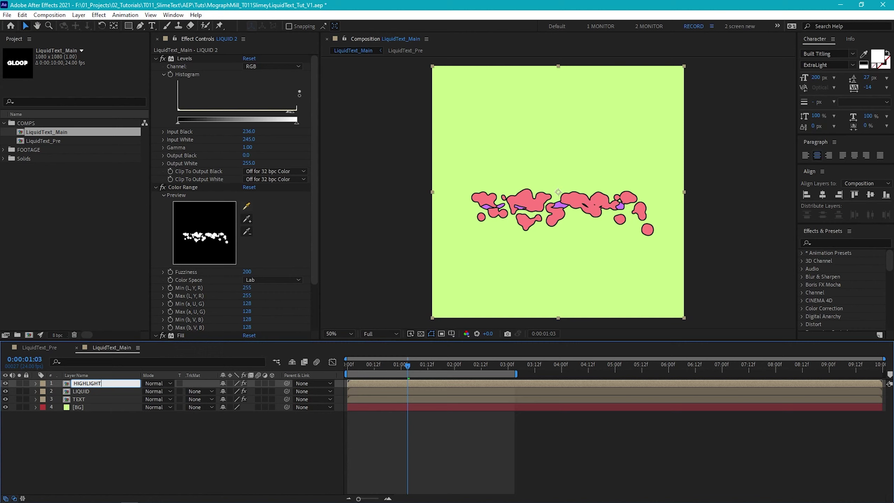
left_click(180, 335)
Step: Set the HIGHLIGHT layer's Fill colour to black (000000)
scroll(193, 293, "down", 3)
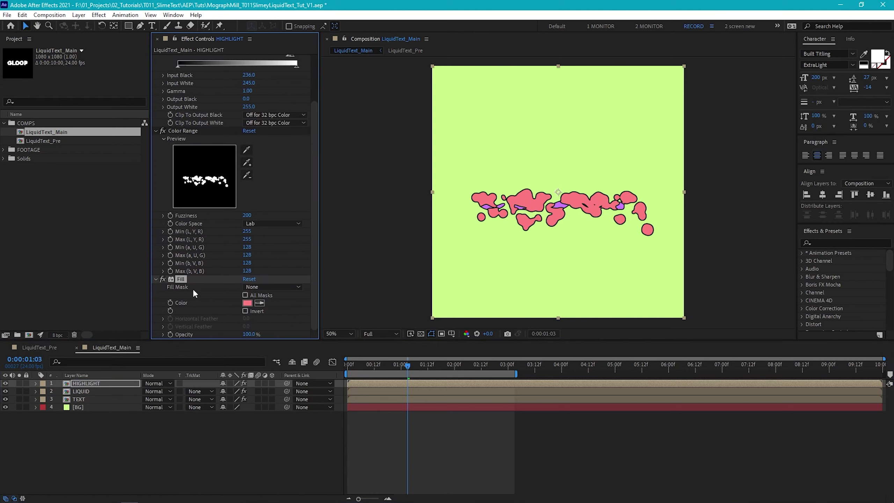
left_click(248, 302)
type("000000")
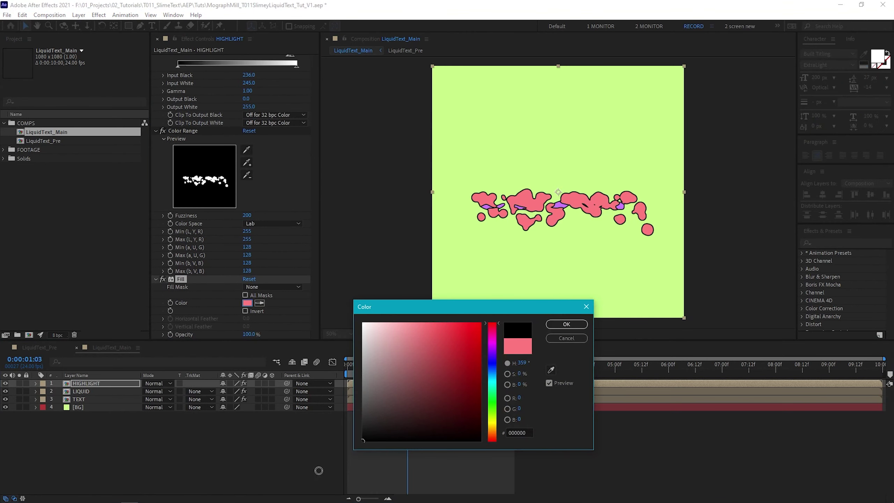
left_click(565, 324)
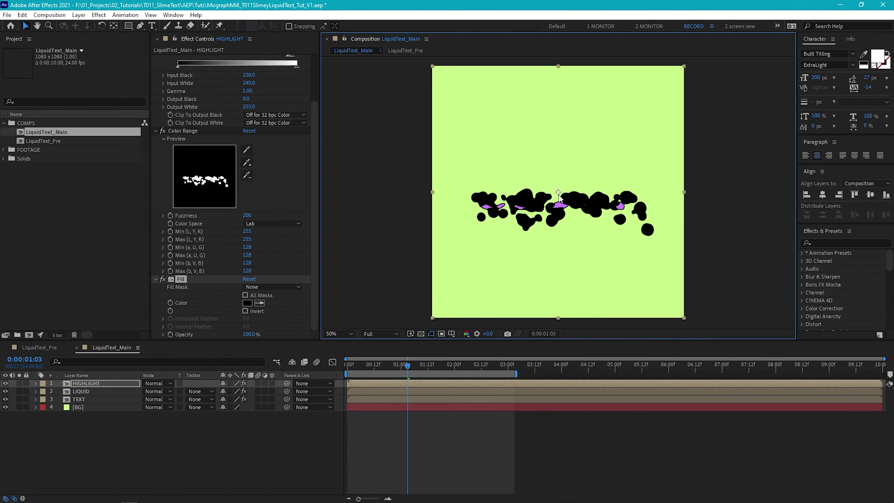
key("slash")
left_click(36, 383)
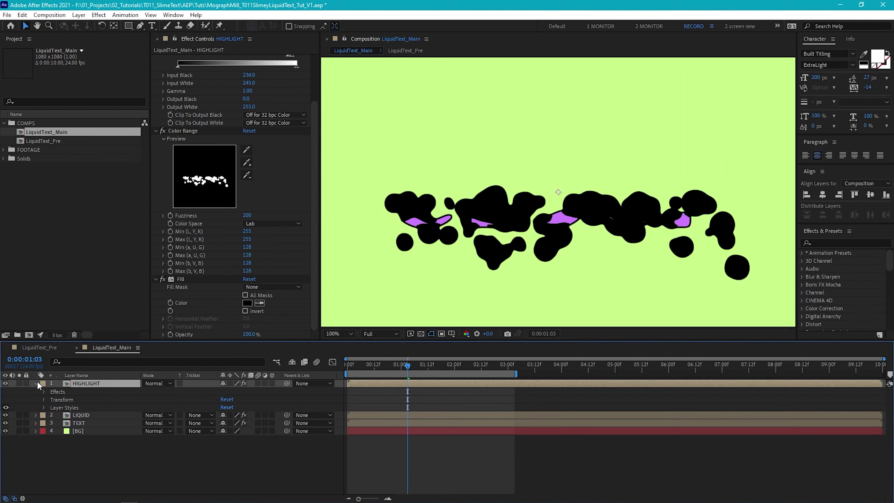
Step: Delete HIGHLIGHT's Outer Glow style and add a Bevel and Emboss layer style
left_click(44, 408)
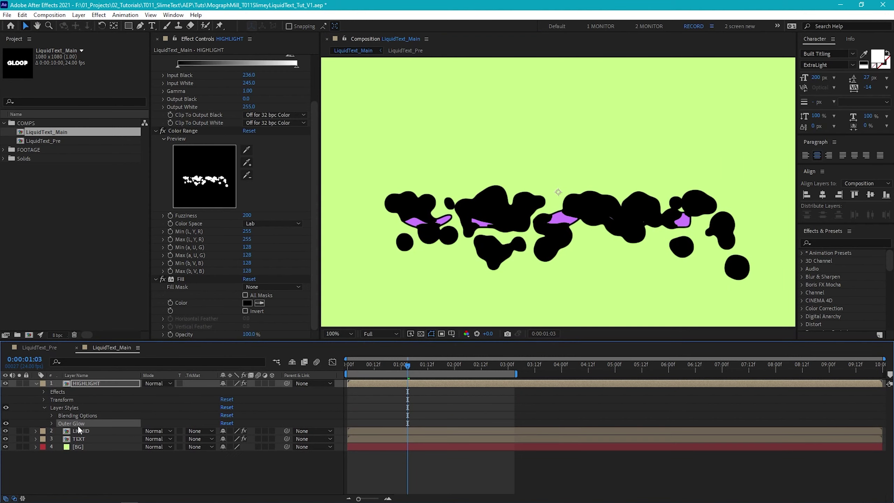
key("Delete")
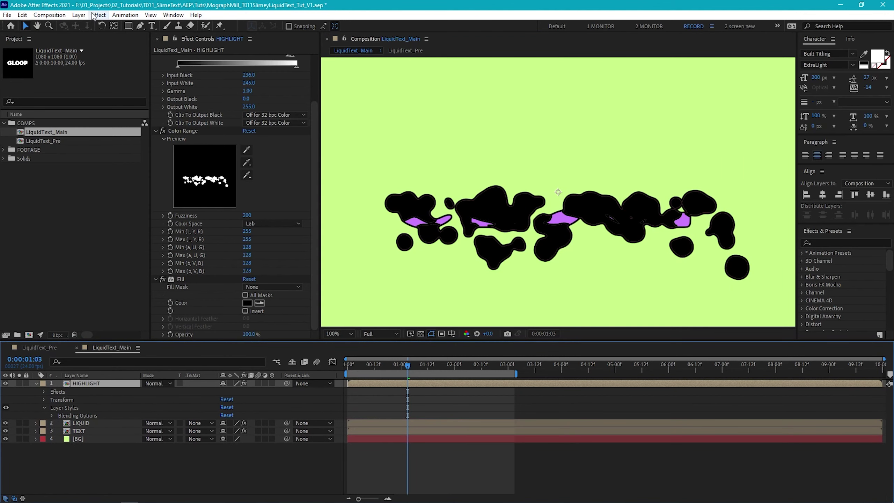
left_click(78, 15)
mouse_move(144, 252)
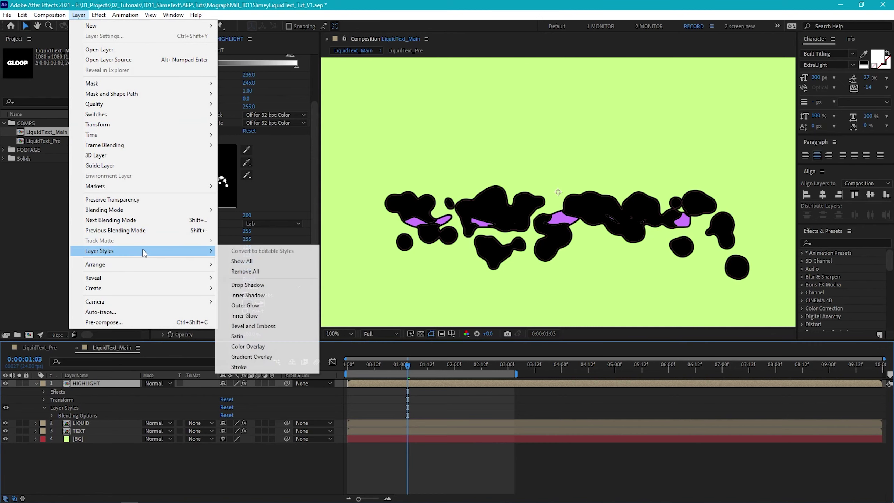
left_click(283, 327)
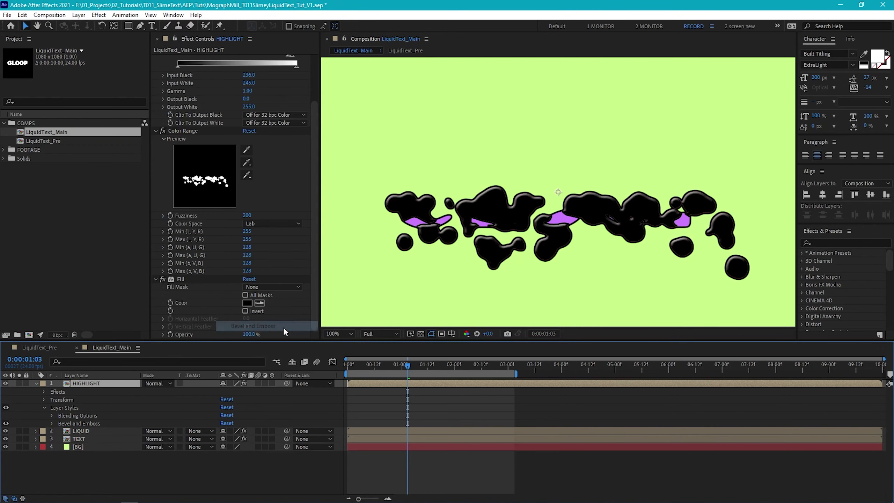
Step: Set the bevel Altitude to about 76°, Size 6, Soften 0.6 and Highlight Opacity 100%
left_click(51, 423)
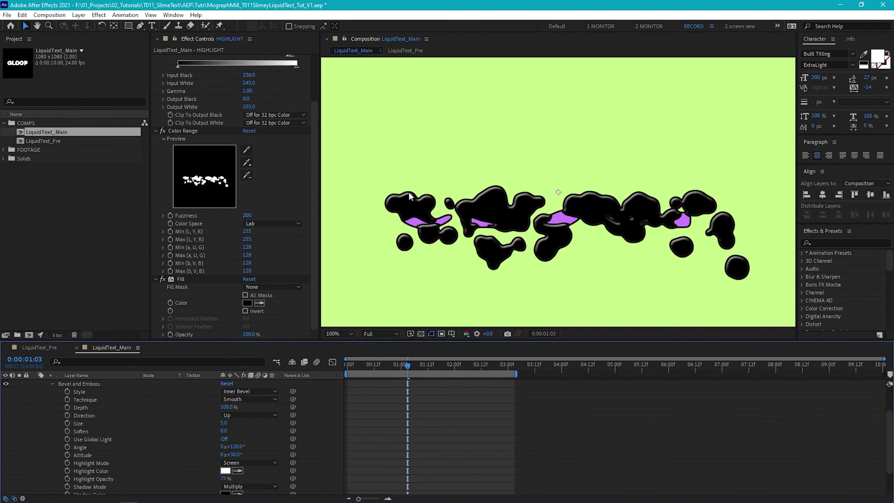
left_click(238, 454)
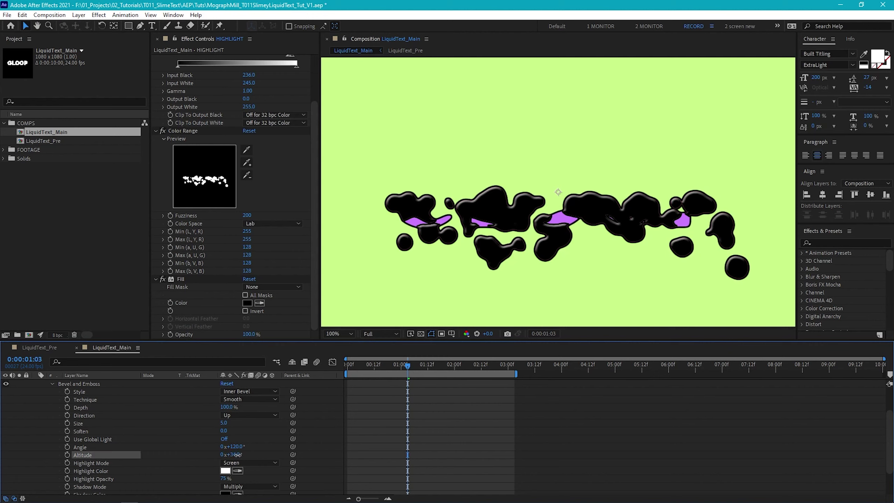
left_click_drag(240, 454, 255, 454)
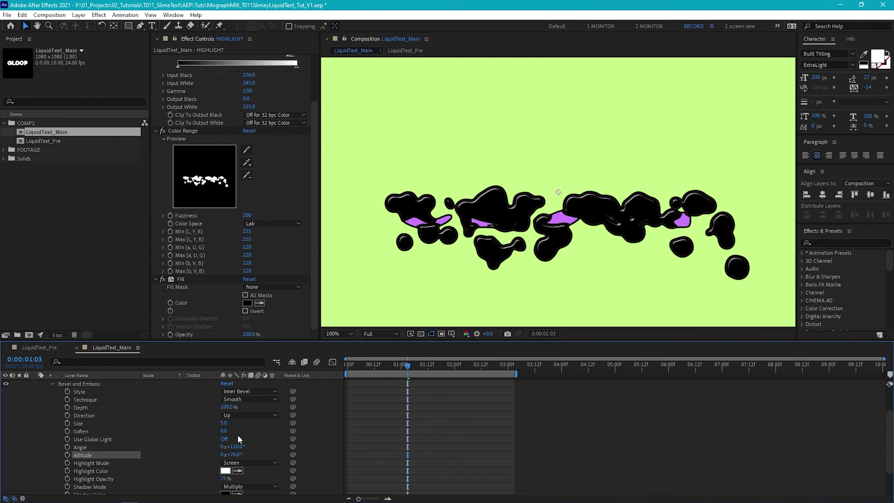
left_click(224, 422)
left_click_drag(224, 422, 223, 422)
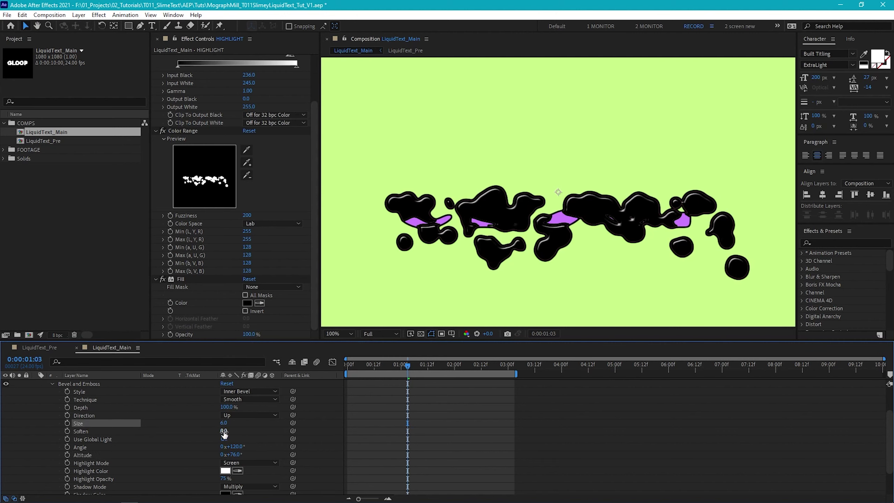
left_click(224, 430)
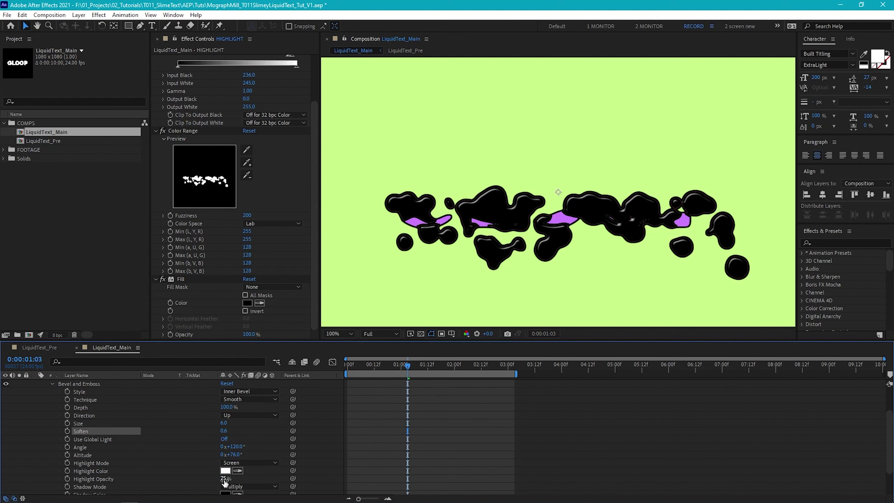
left_click_drag(224, 479, 233, 479)
scroll(152, 486, "down", 2)
left_click(152, 478)
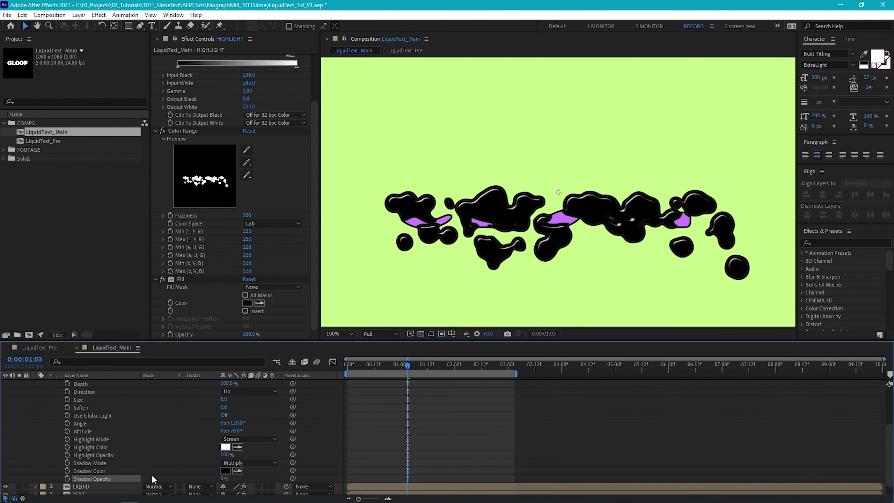
scroll(140, 422, "up", 5)
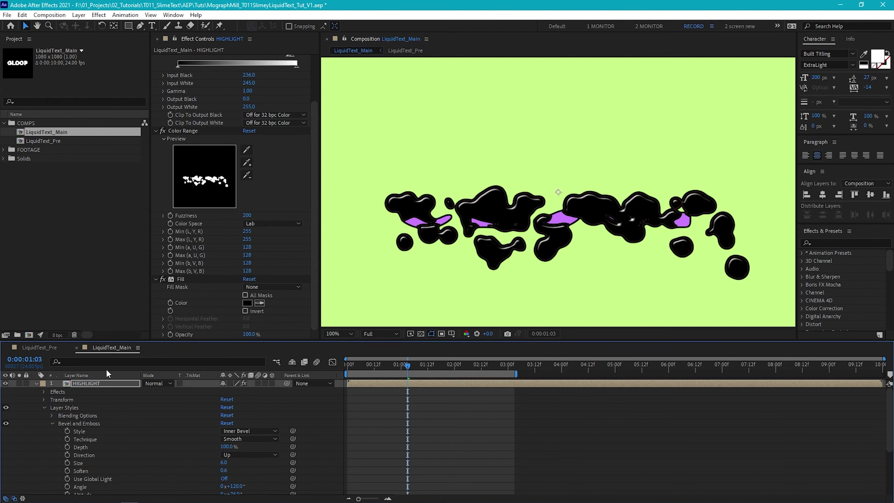
left_click(100, 382)
Step: Pre-compose the HIGHLIGHT layer into a comp named HIGHLIGHT PRE
key("ctrl+shift+c")
left_click_drag(447, 189, 522, 203)
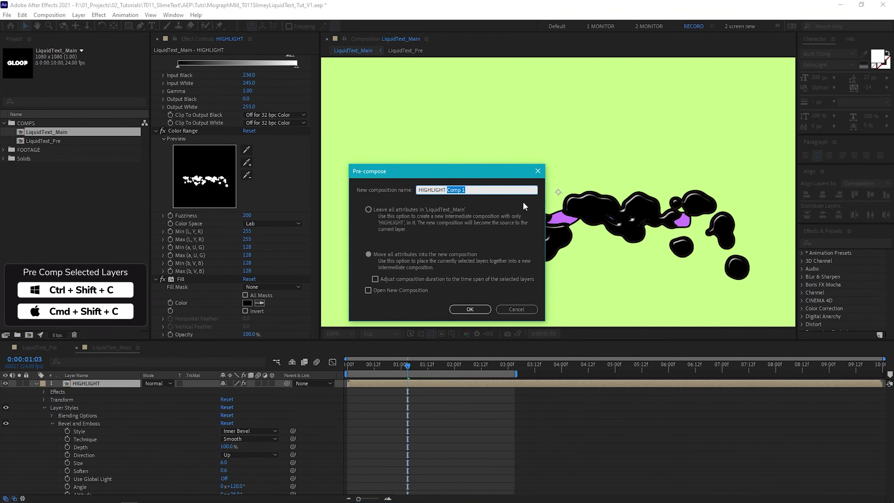
type("PRE")
key("Return")
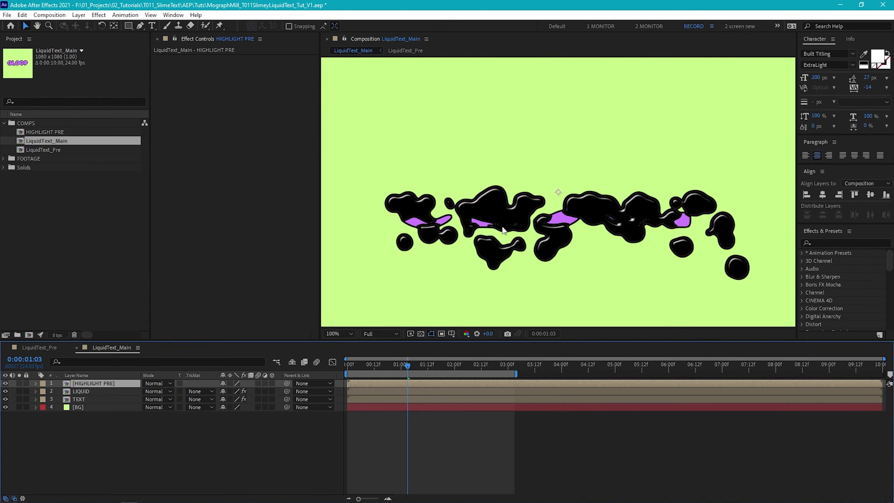
Step: Apply a Color Range key to HIGHLIGHT PRE, sampling black as the colour to remove
left_click(98, 15)
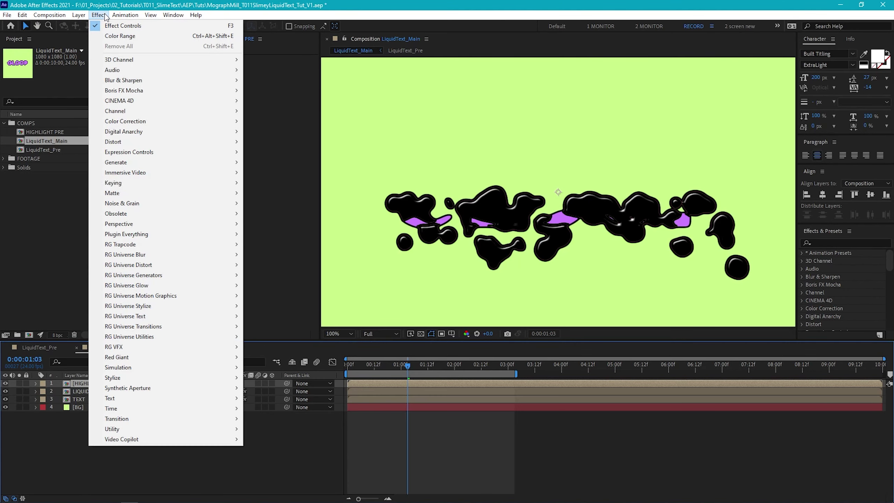
mouse_move(139, 182)
left_click(301, 215)
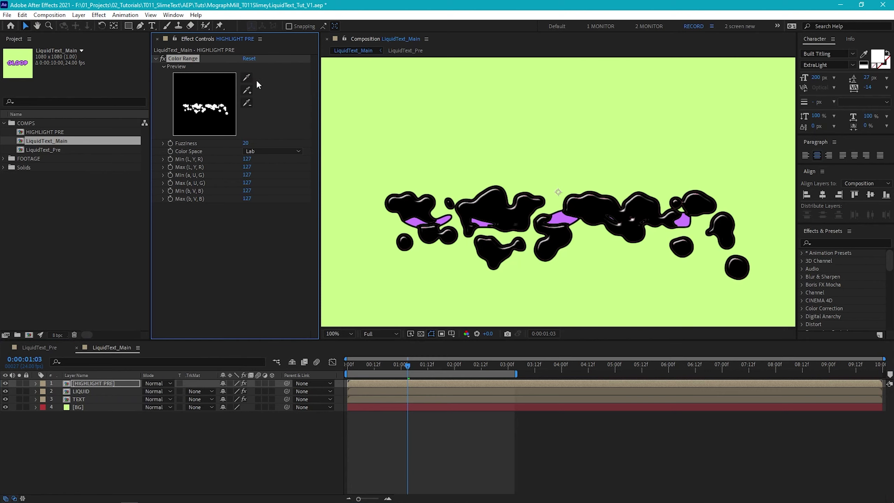
left_click(486, 207)
key("period")
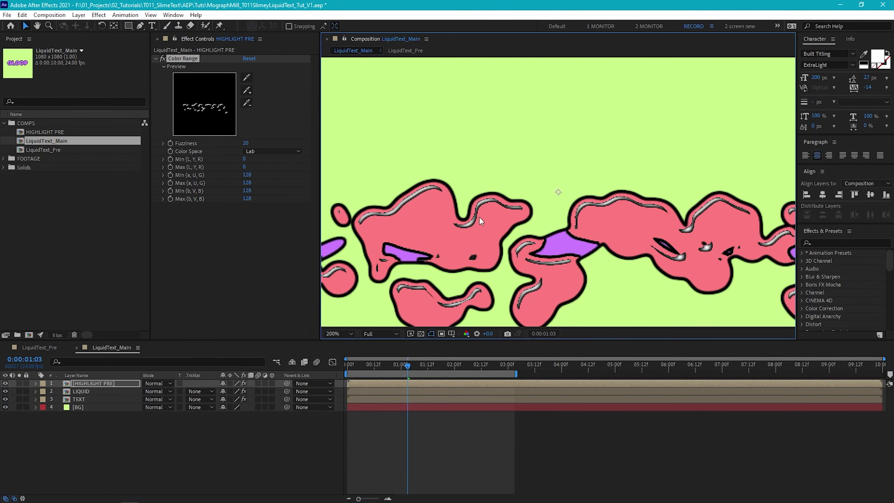
Step: Add a Fill effect to HIGHLIGHT PRE with colour #FFFFFF to make the highlights white
left_click(98, 14)
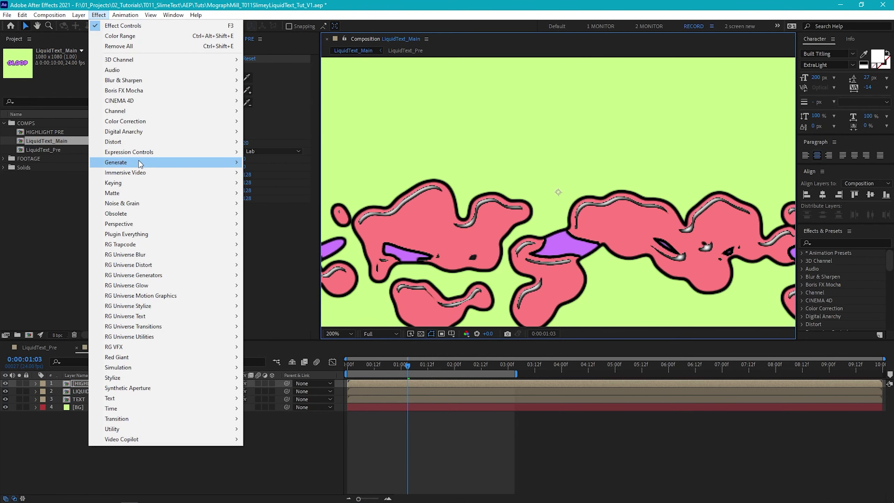
mouse_move(140, 162)
left_click(285, 316)
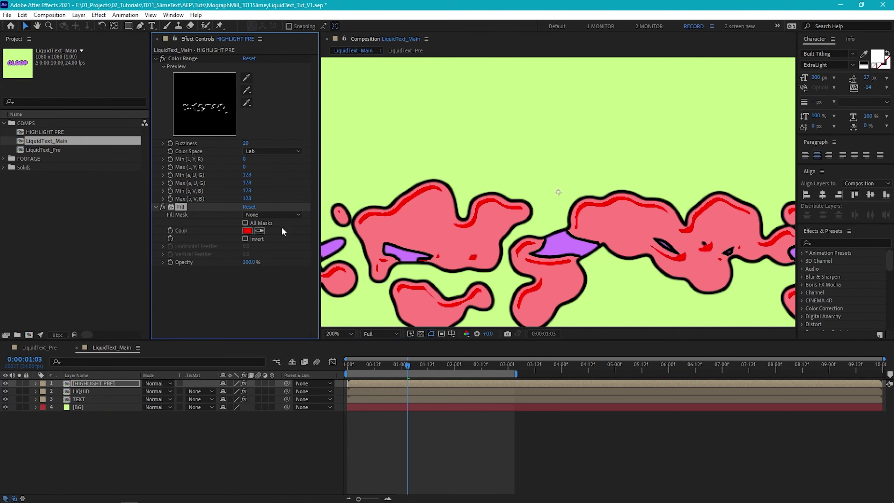
left_click(247, 232)
type("ffffff")
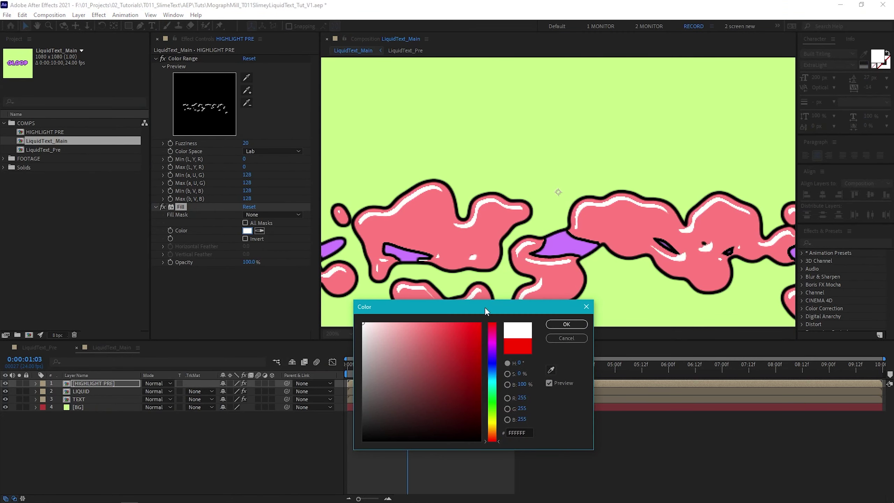
left_click(569, 323)
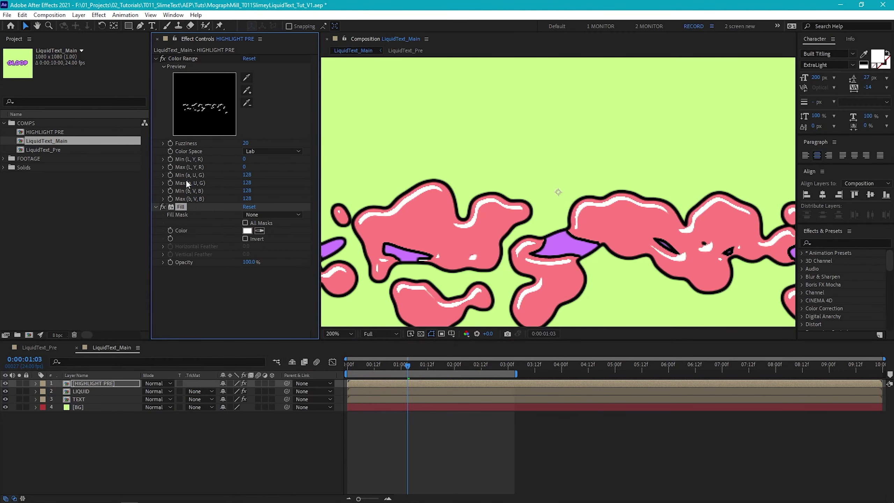
left_click(99, 14)
Step: Add a Simple Choker to HIGHLIGHT PRE with Choke Matte -0.70 and zoom the viewer to 50%
mouse_move(166, 194)
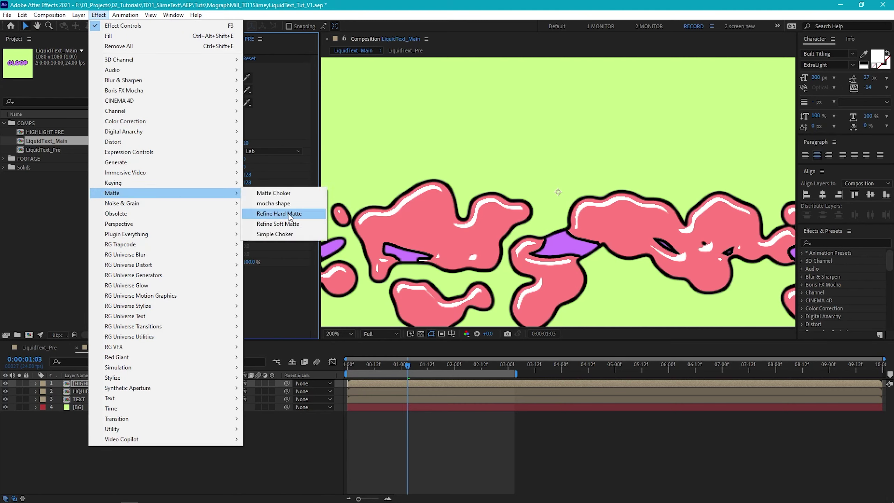
left_click(283, 234)
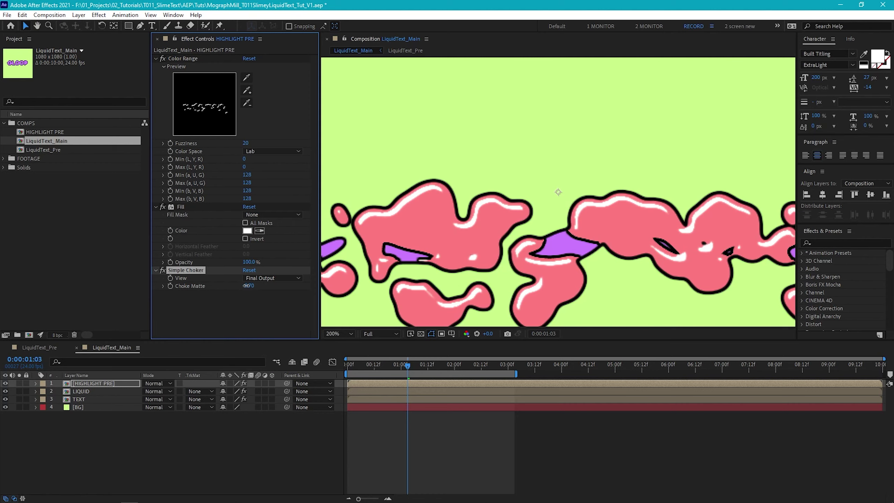
left_click(498, 197)
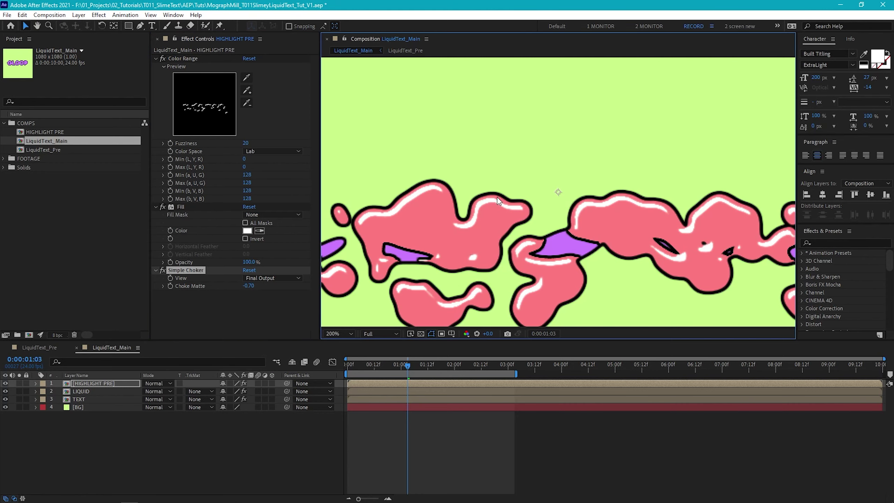
key("comma")
key("comma")
key("comma")
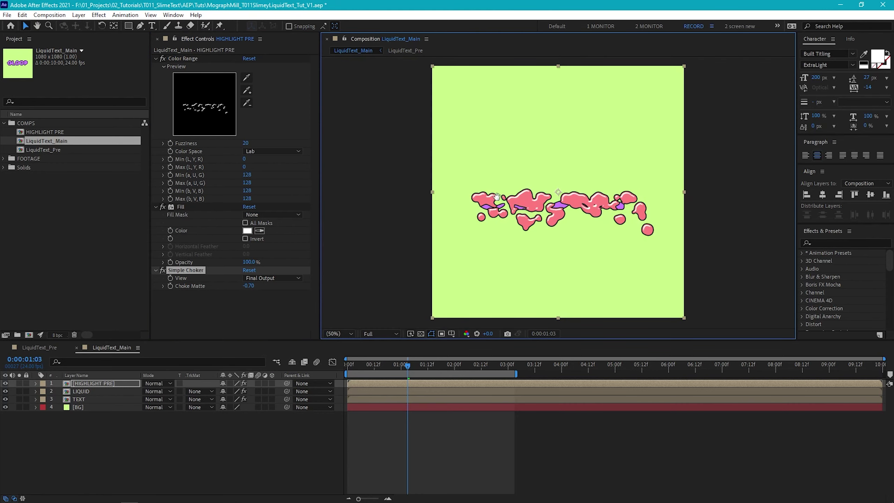
key("space")
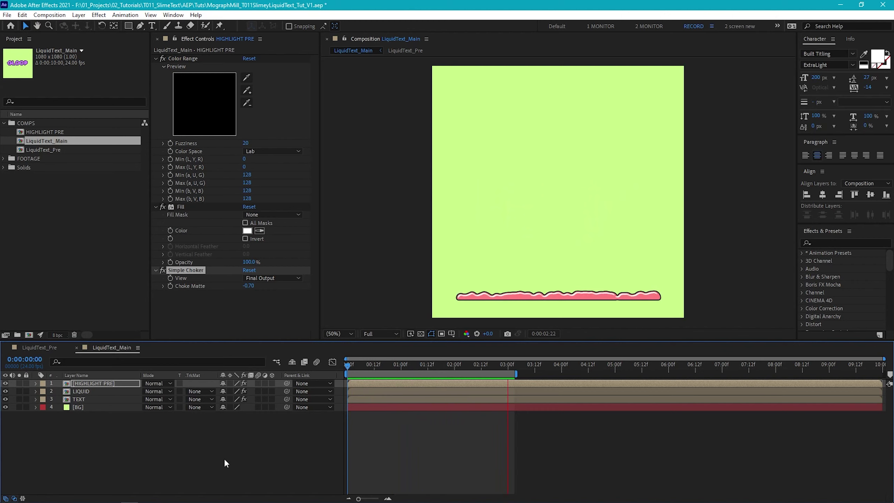